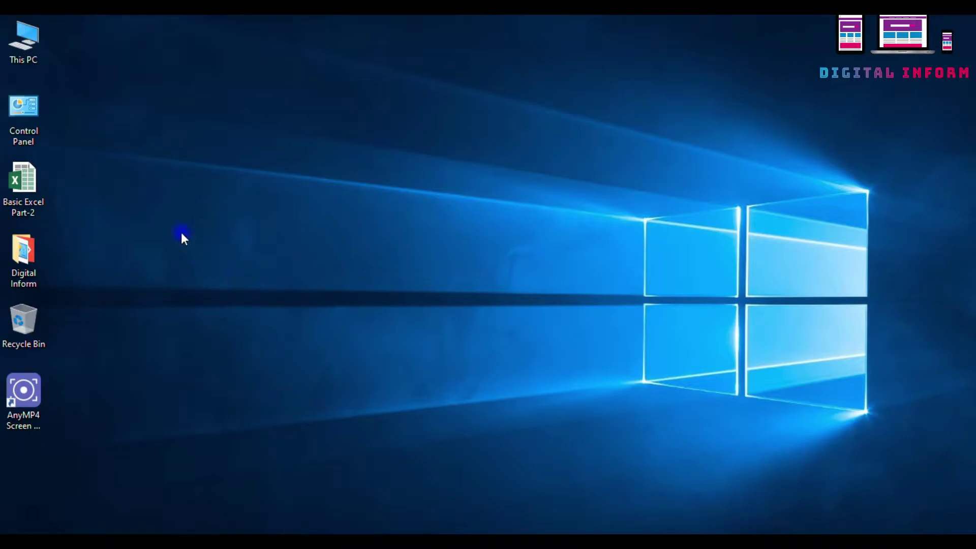
Step: Open the Basic Excel Part-2 workbook from the desktop
double_click(41, 187)
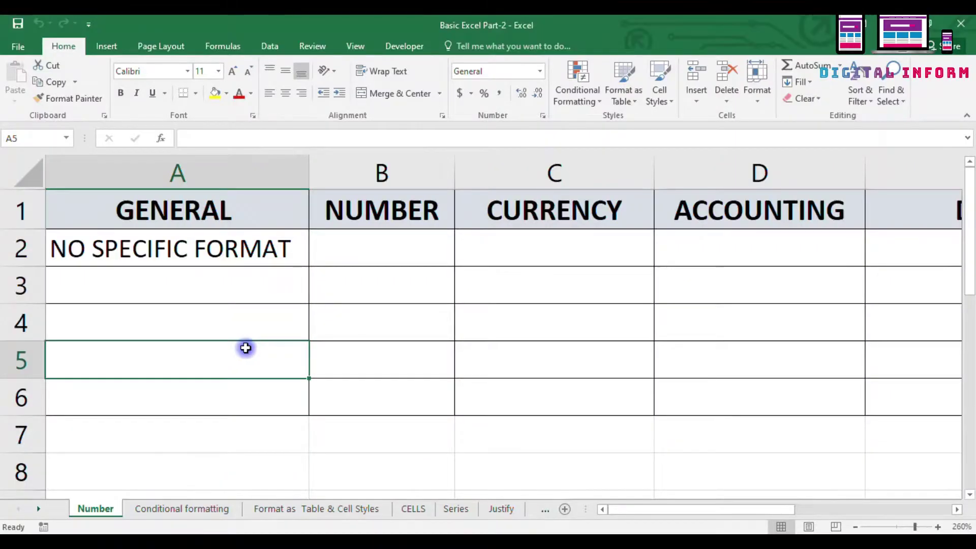
click(234, 417)
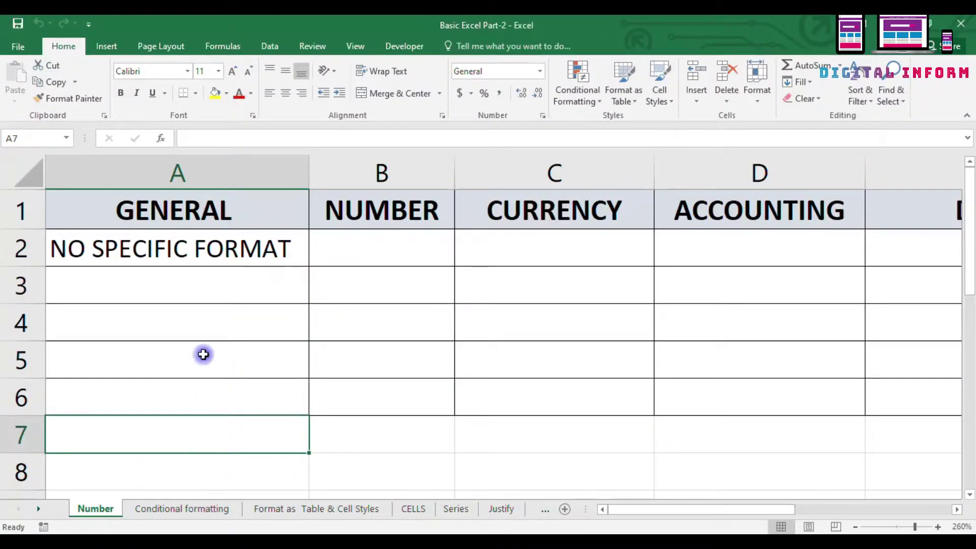
click(225, 286)
click(249, 357)
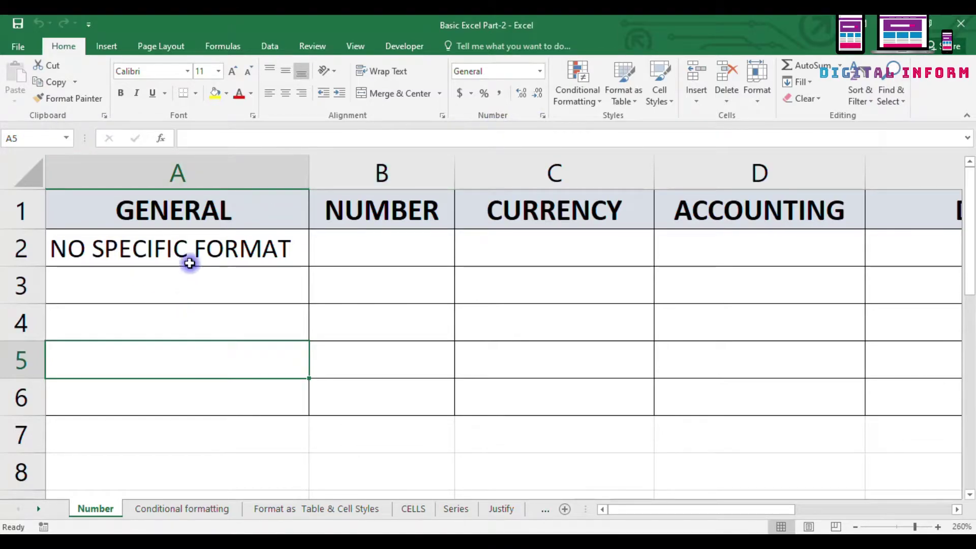
click(187, 212)
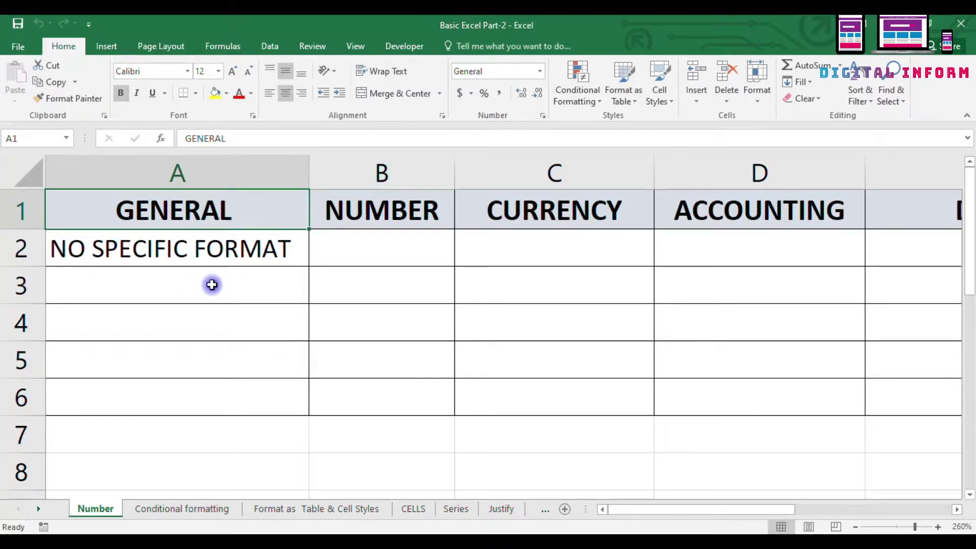
click(208, 290)
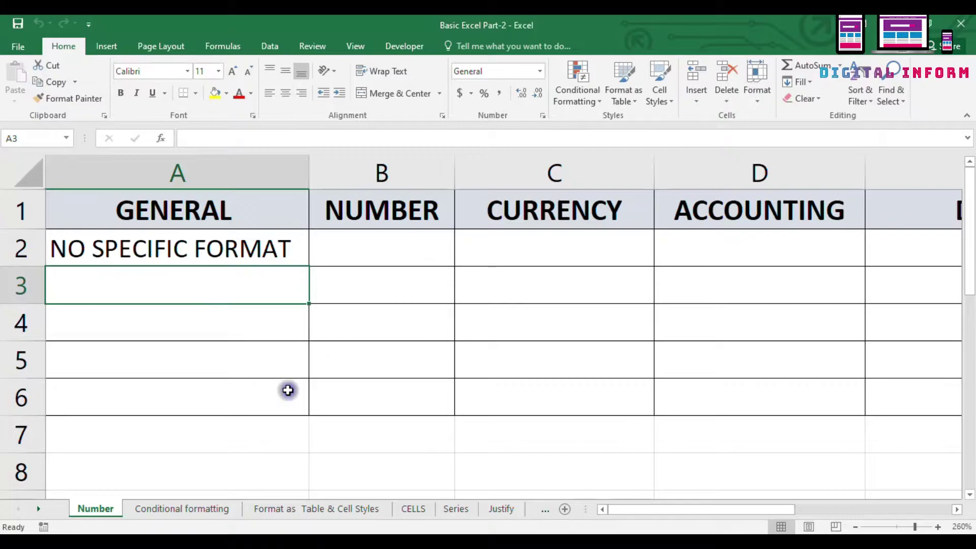
click(366, 295)
Step: Enter NAME in cell A3 and 12563 in cell A4 under the GENERAL heading
click(207, 281)
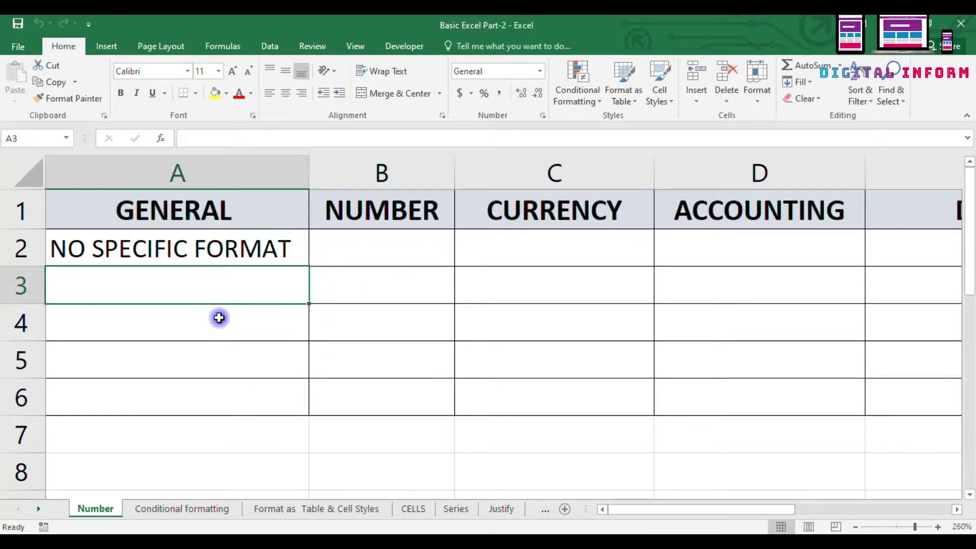
text(nAM)
key(BackSpace)
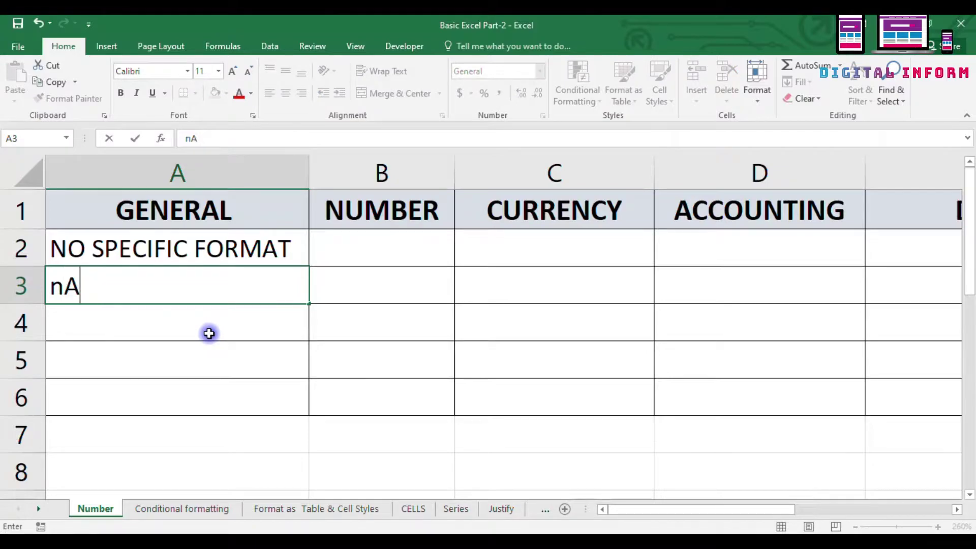
key(BackSpace)
key(BackSpace)
text(NAME)
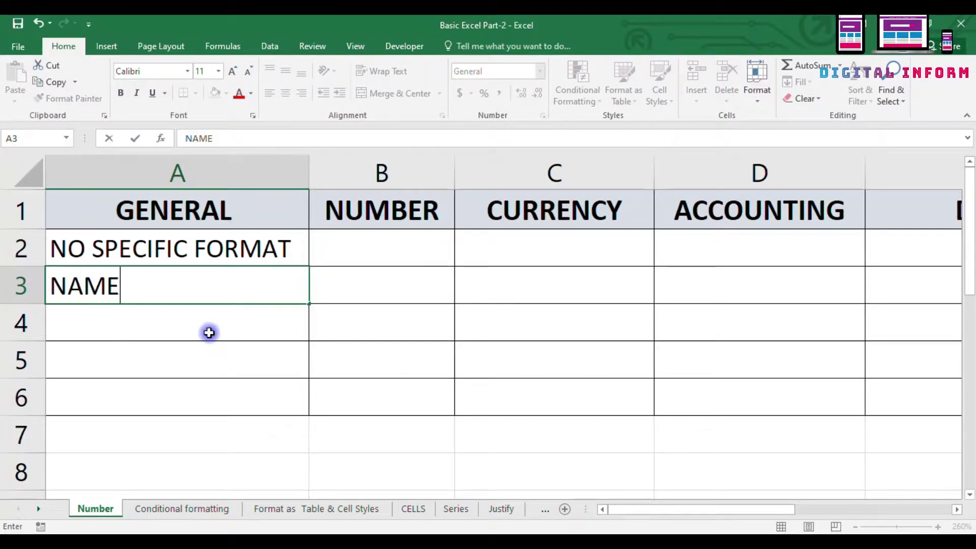
key(Return)
double_click(209, 333)
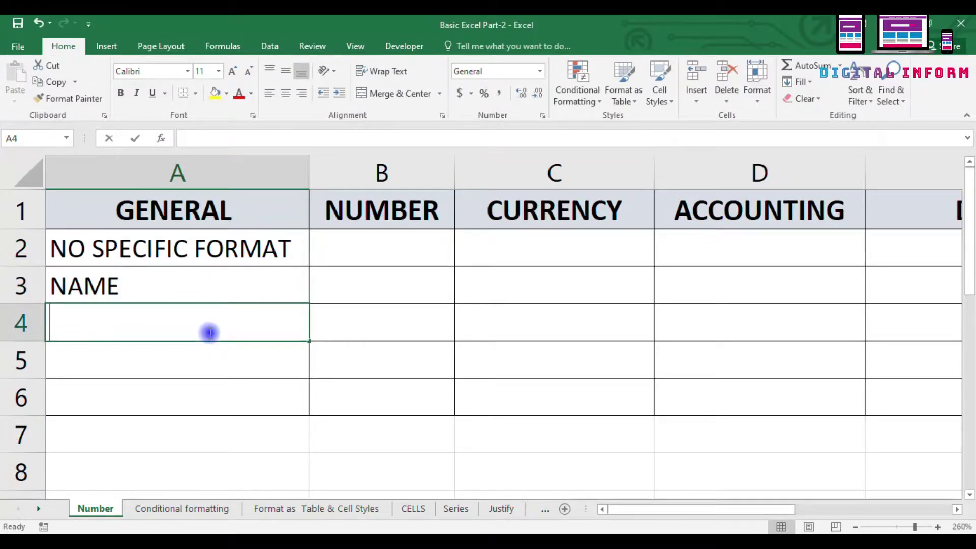
text(12563)
key(Return)
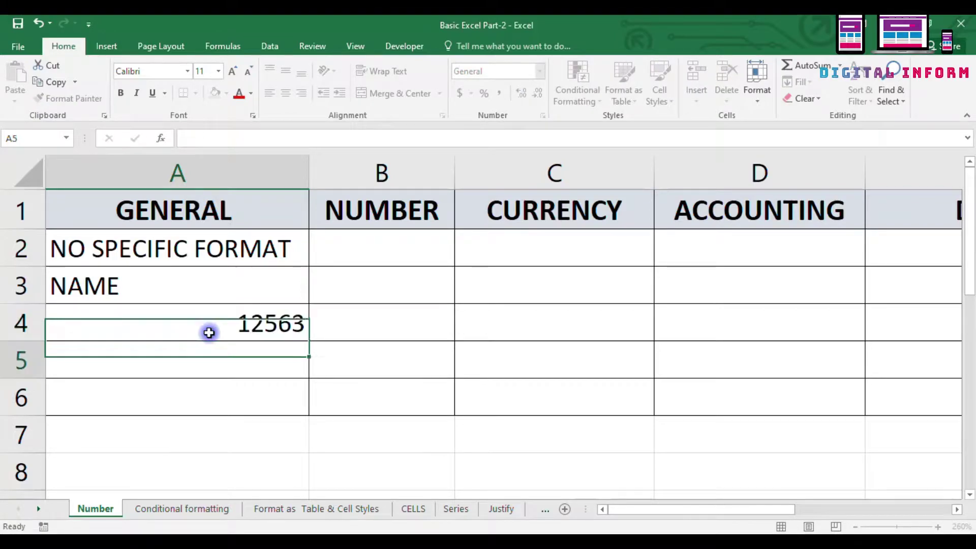
Step: Compare the alignment and the assigned number format of the text in A3 and the number in A4
key(Up)
key(Up)
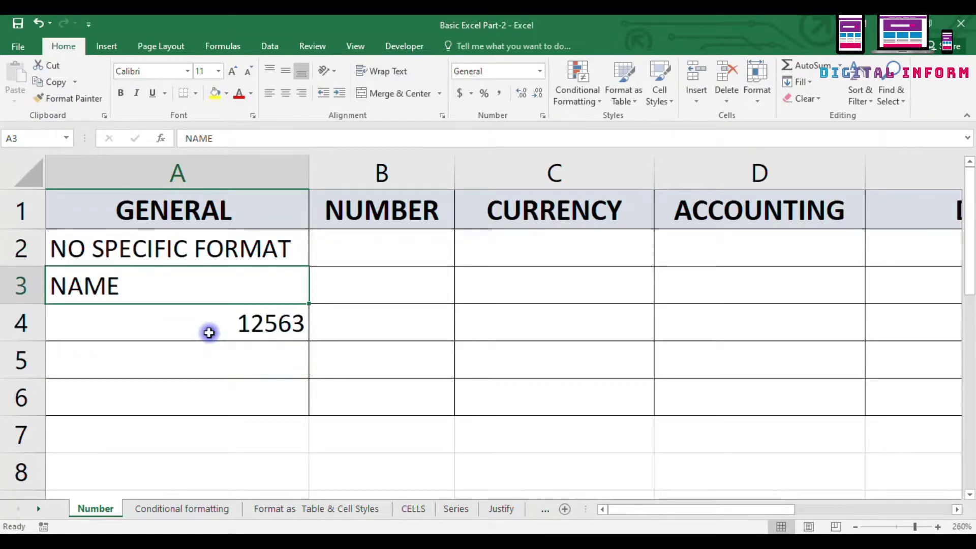
key(shift+Down)
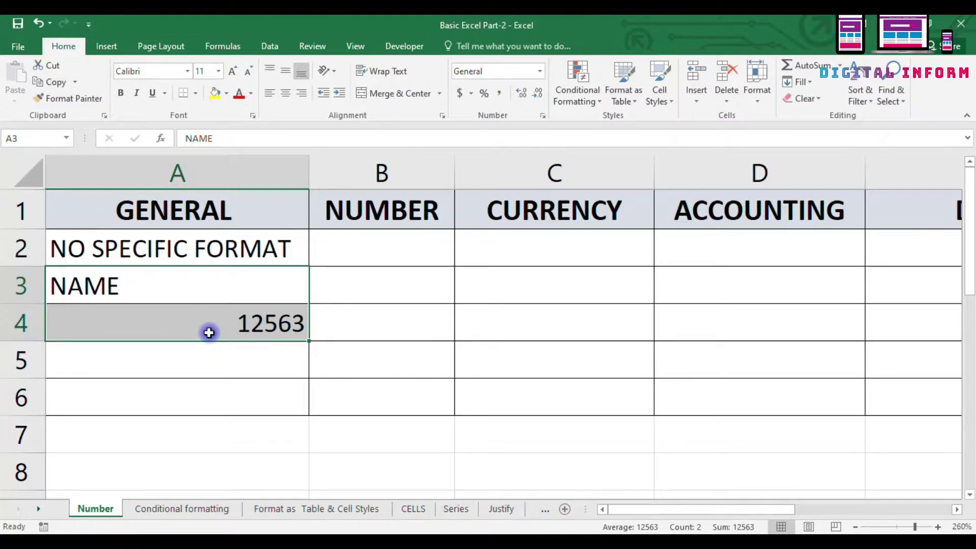
key(Return)
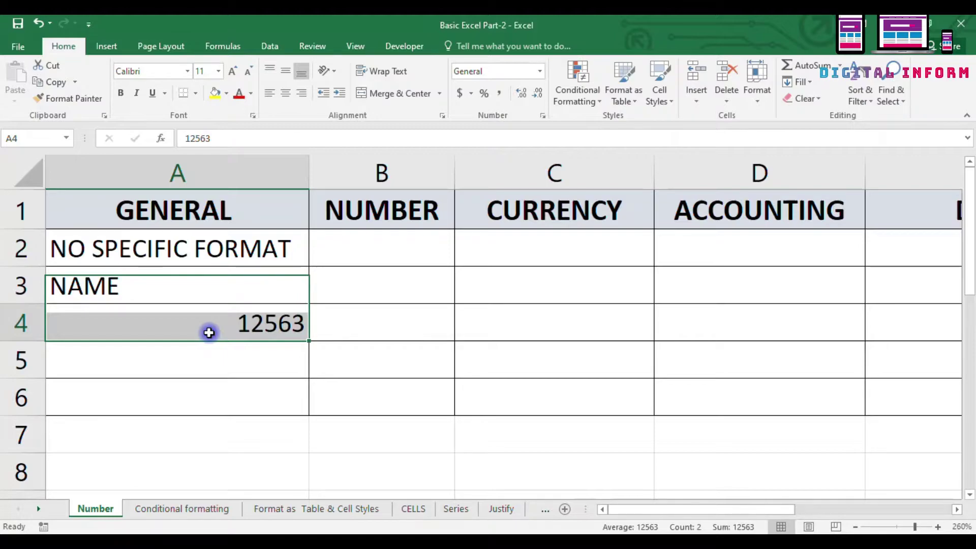
click(209, 333)
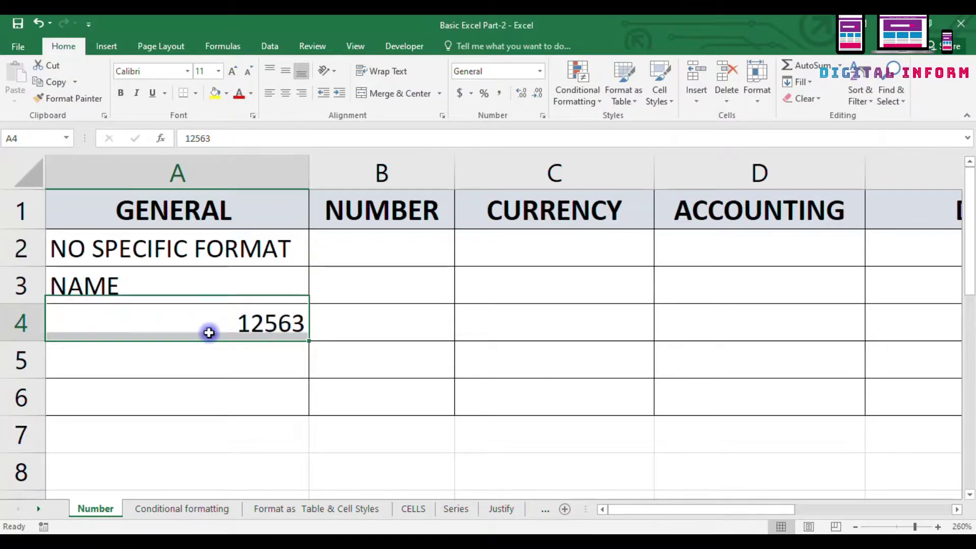
key(Up)
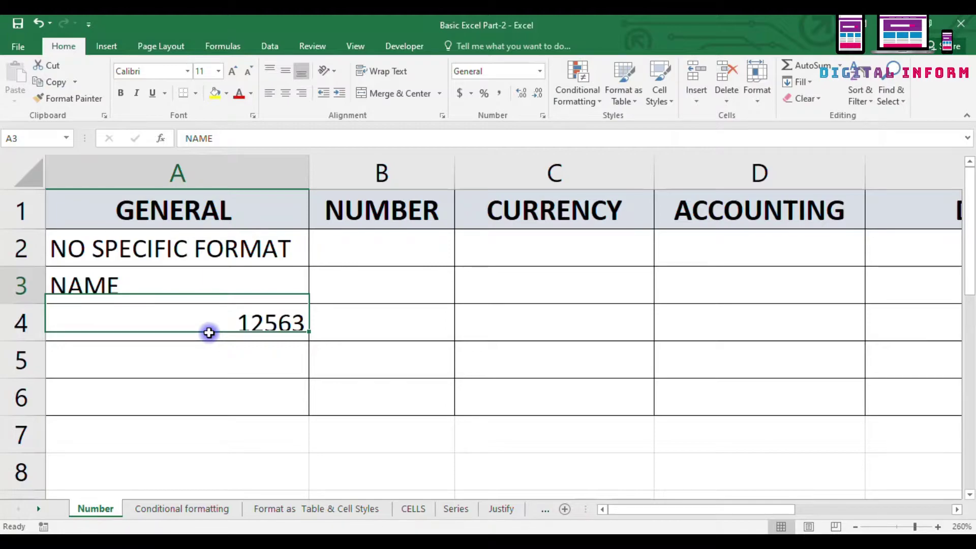
key(Down)
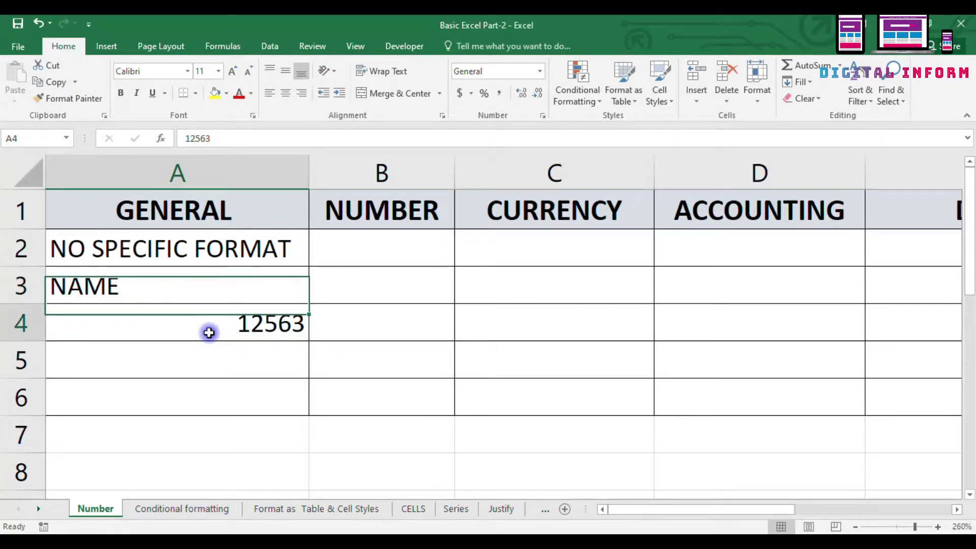
key(Up)
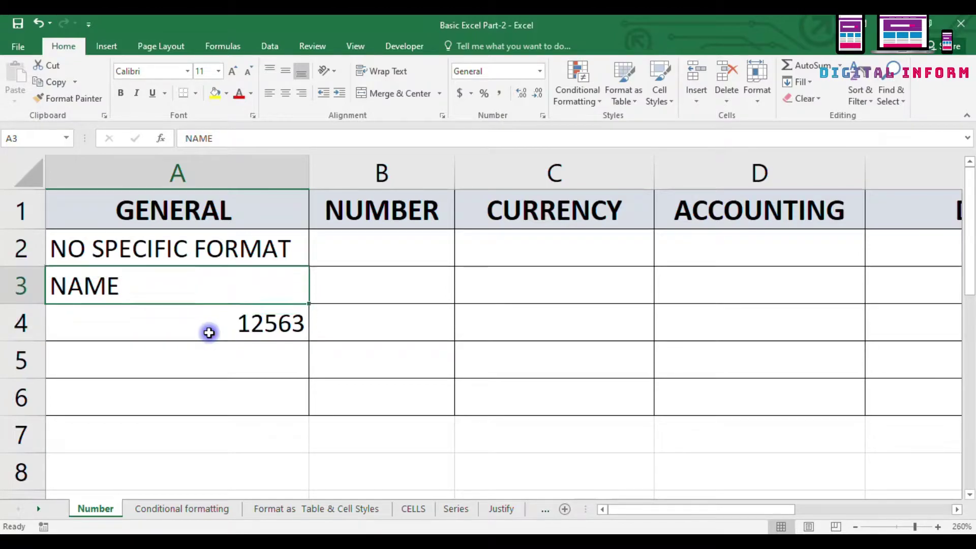
key(Down)
key(Up)
key(Down)
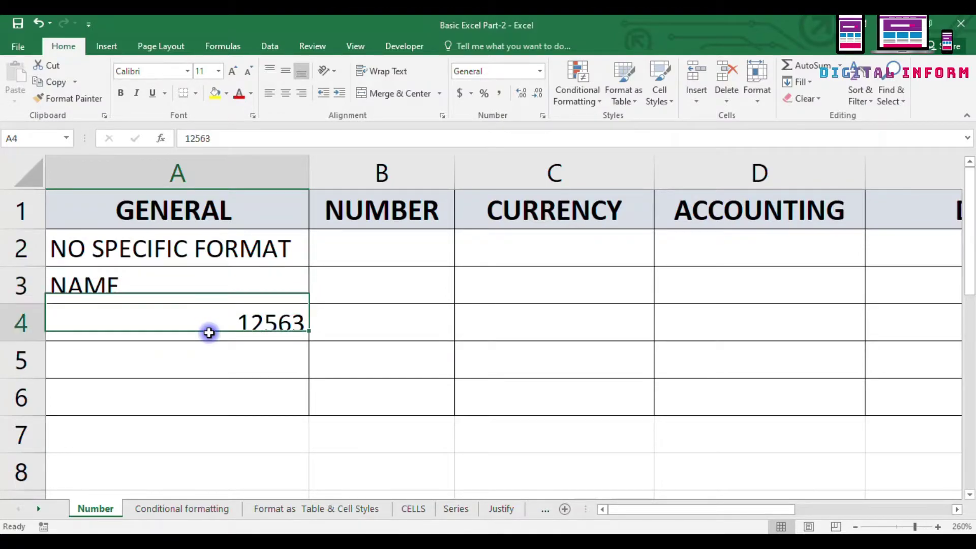
key(Down)
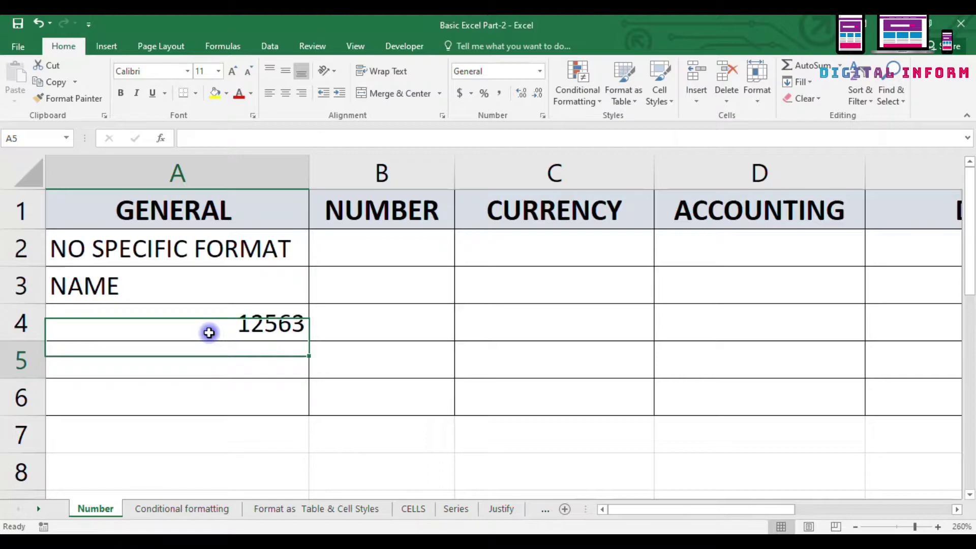
key(Up)
key(Up)
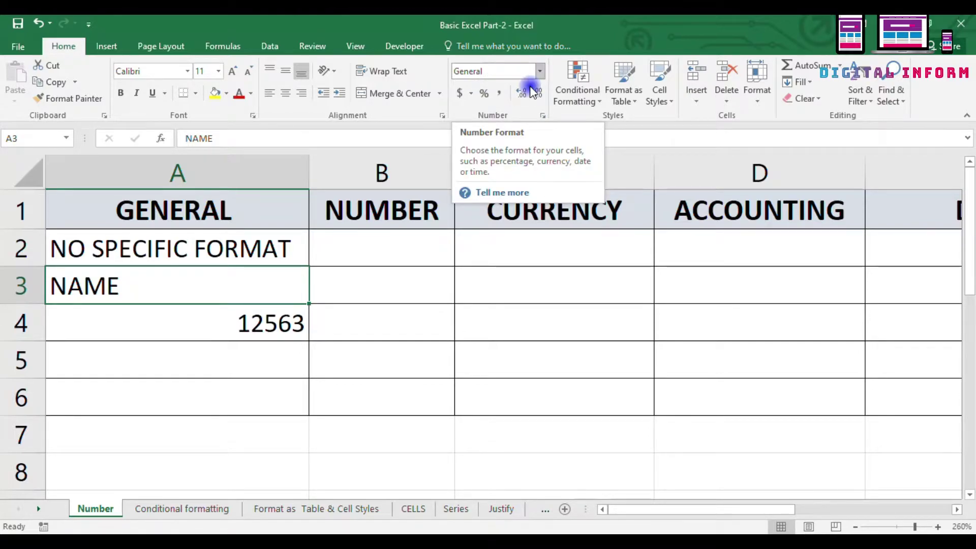
click(197, 325)
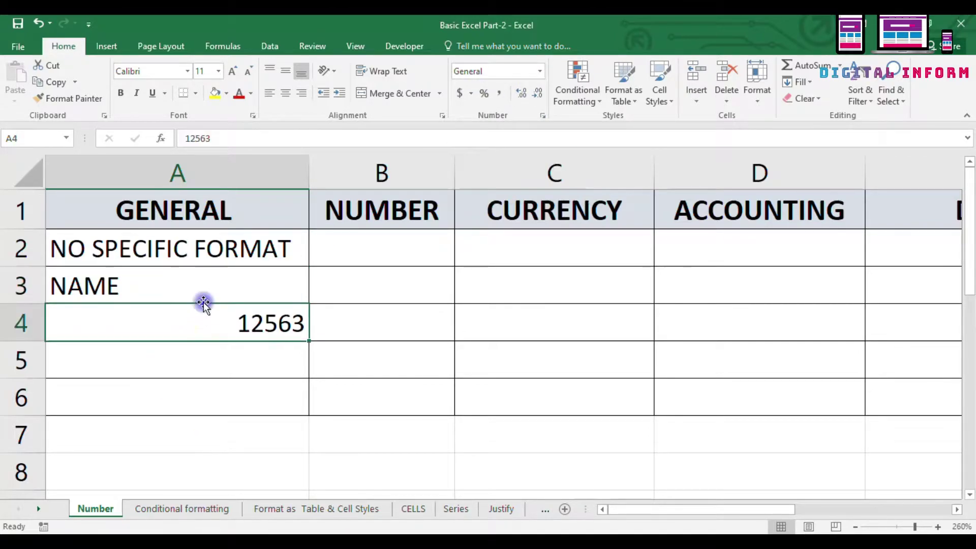
click(209, 290)
click(224, 312)
click(238, 270)
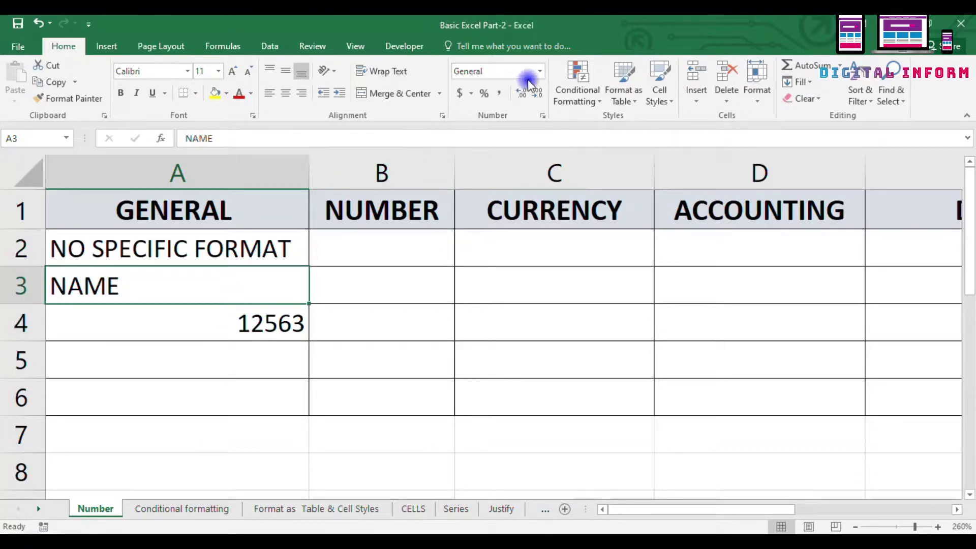
Step: Review the available number formats for cell A3 in the Number Format list and the Format Cells dialog
click(542, 71)
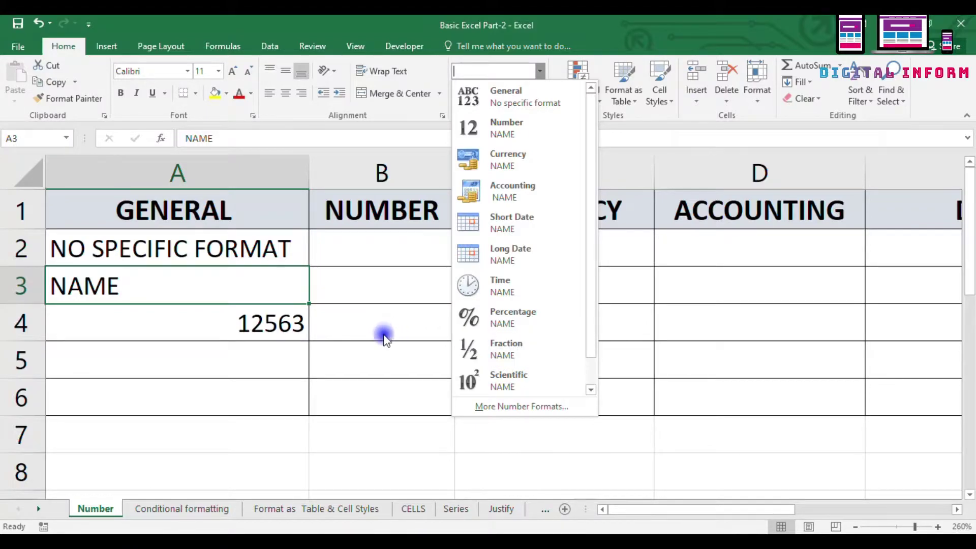
click(307, 394)
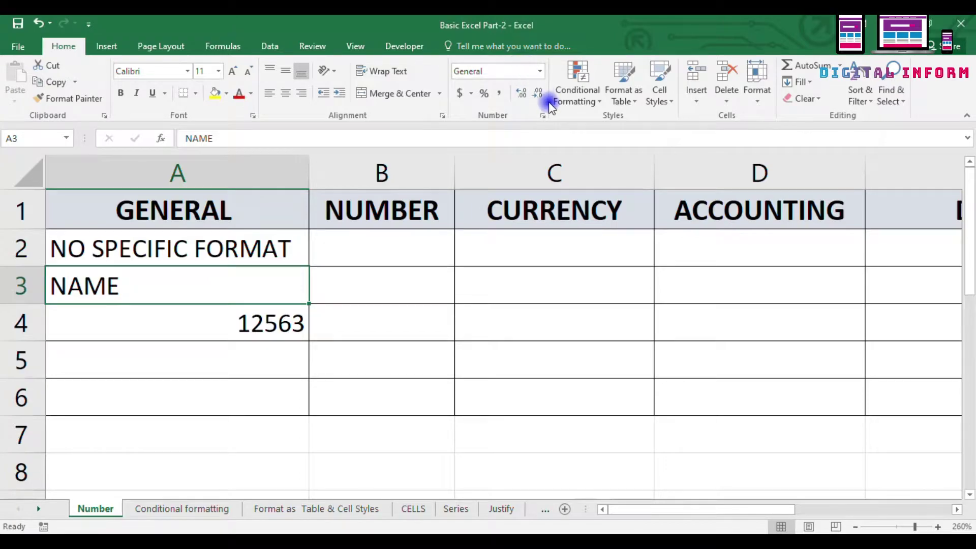
click(544, 115)
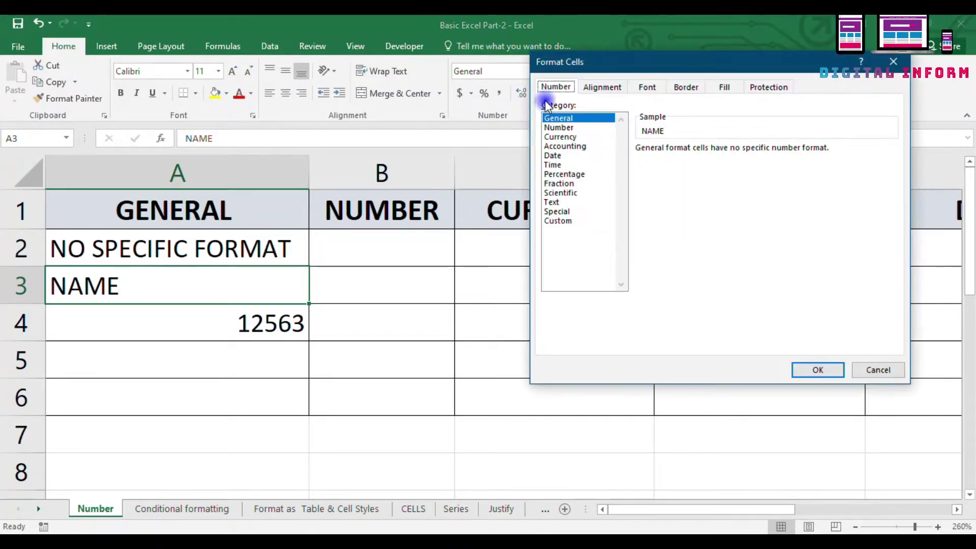
drag(572, 61, 472, 67)
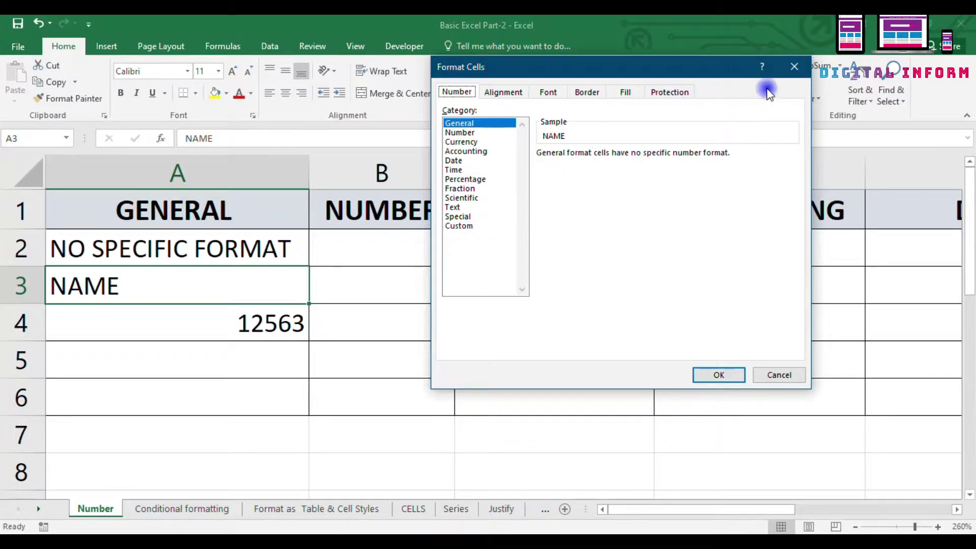
click(787, 75)
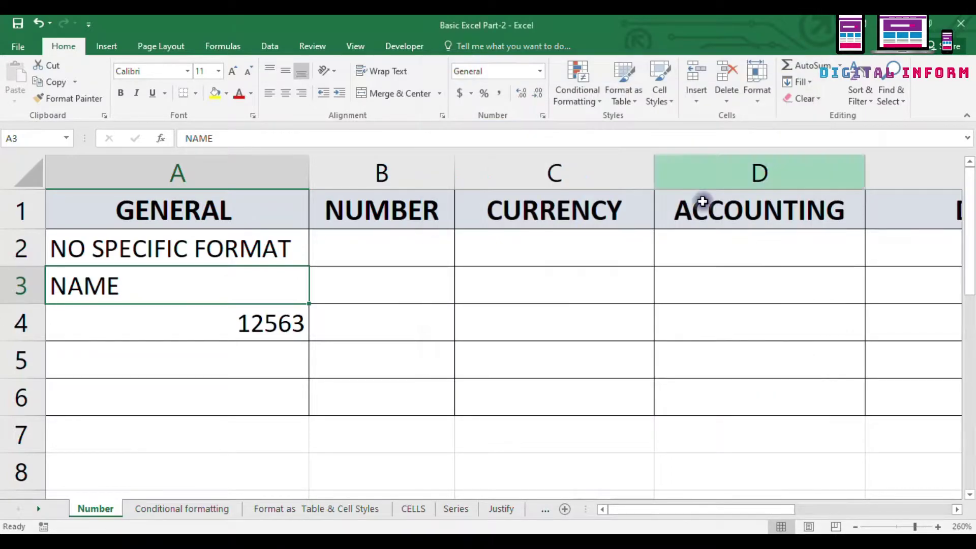
Step: Clear the sample entries from cells A3 to A5 in the GENERAL column
click(80, 335)
drag(121, 291, 234, 361)
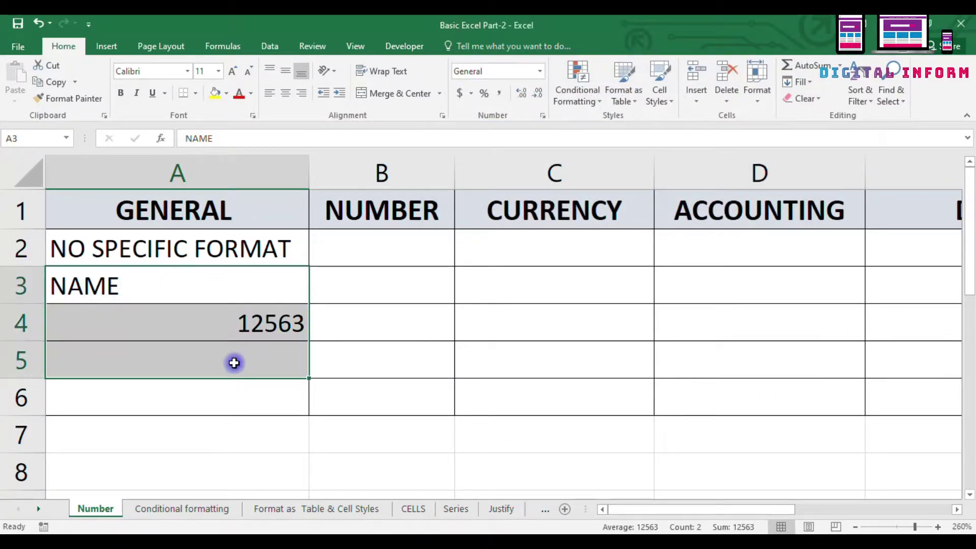
key(Delete)
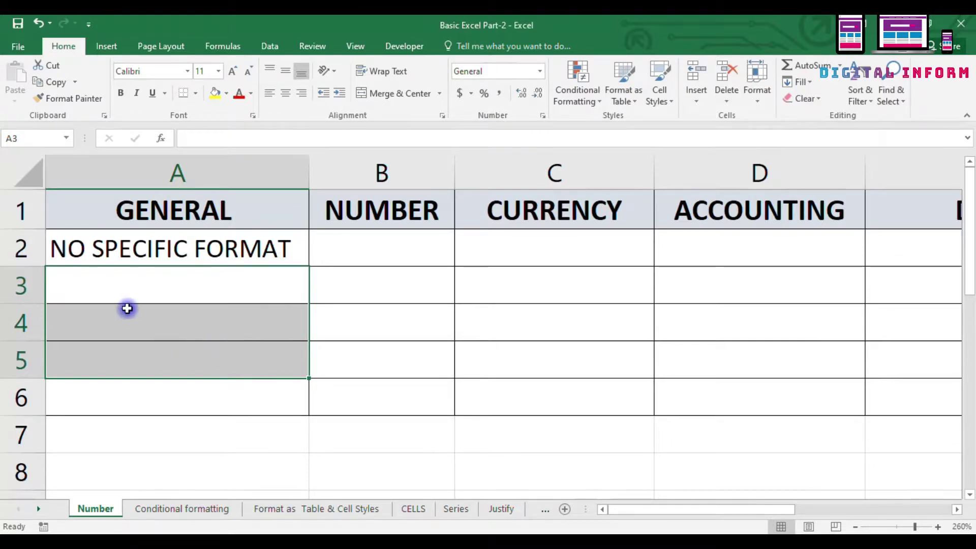
click(147, 292)
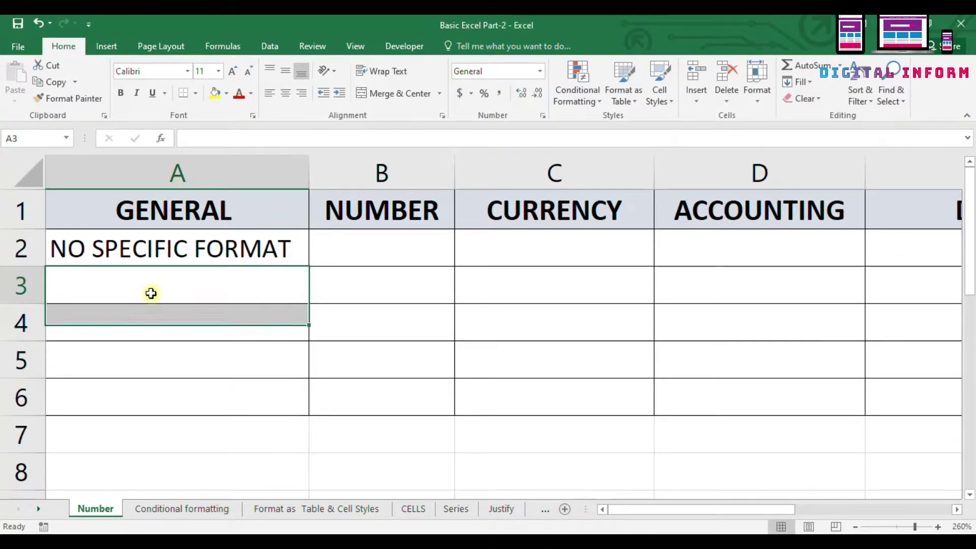
click(124, 247)
click(145, 286)
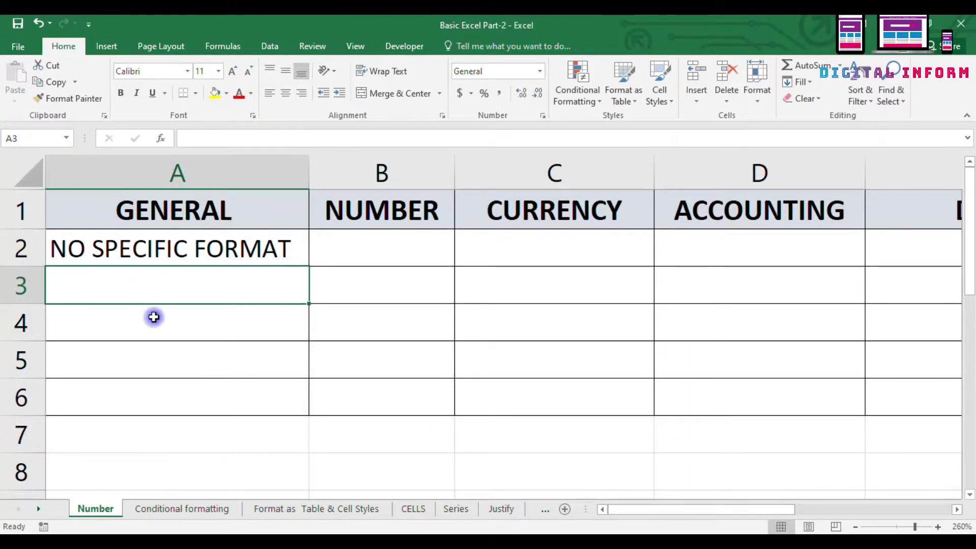
click(168, 336)
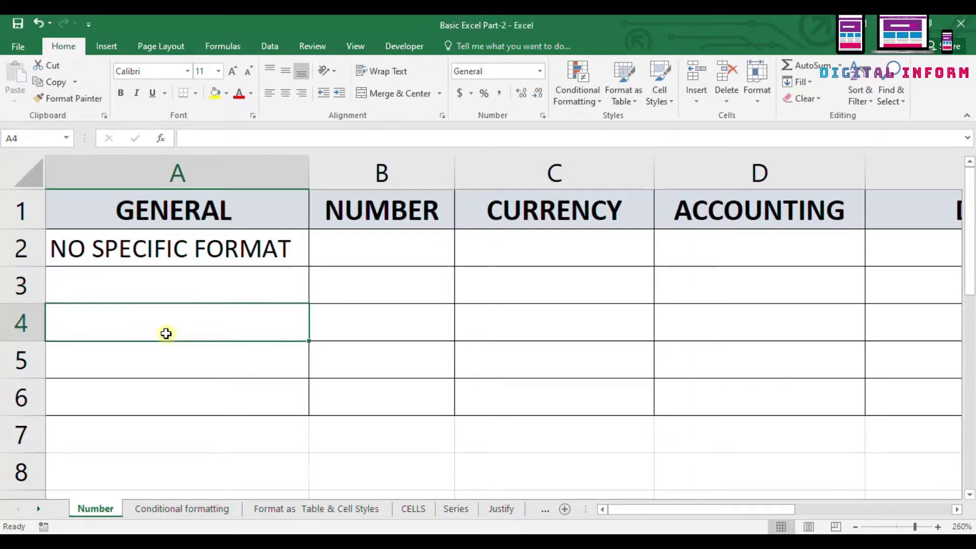
click(158, 287)
click(183, 329)
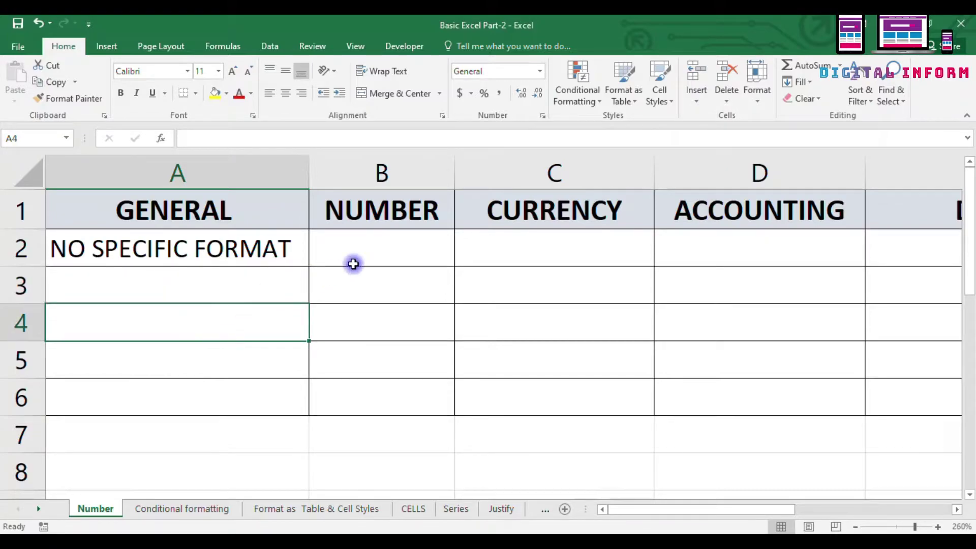
Step: Enter 526655, 55565, 555566, 55666 and 55556 in cells B2 to B6 under the NUMBER heading
drag(394, 244, 425, 394)
double_click(391, 260)
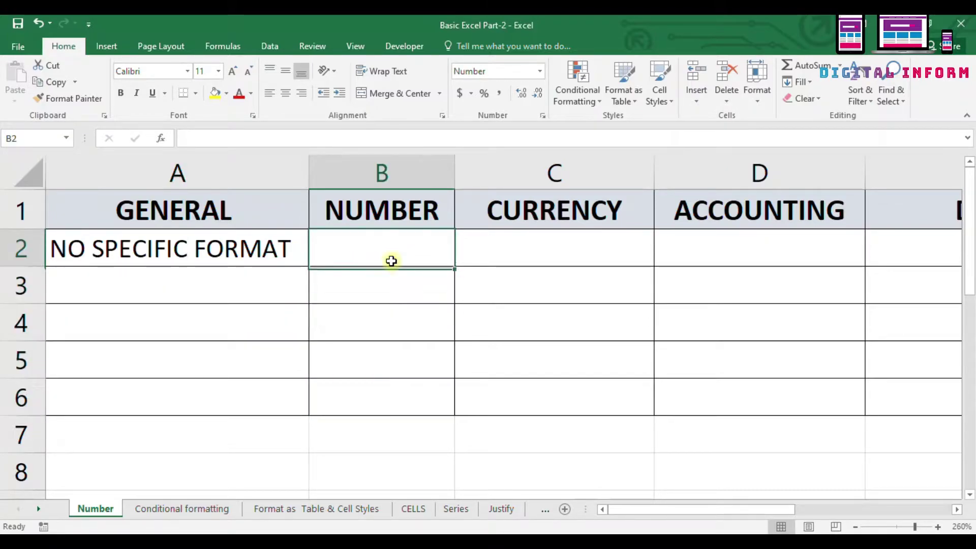
text(526655)
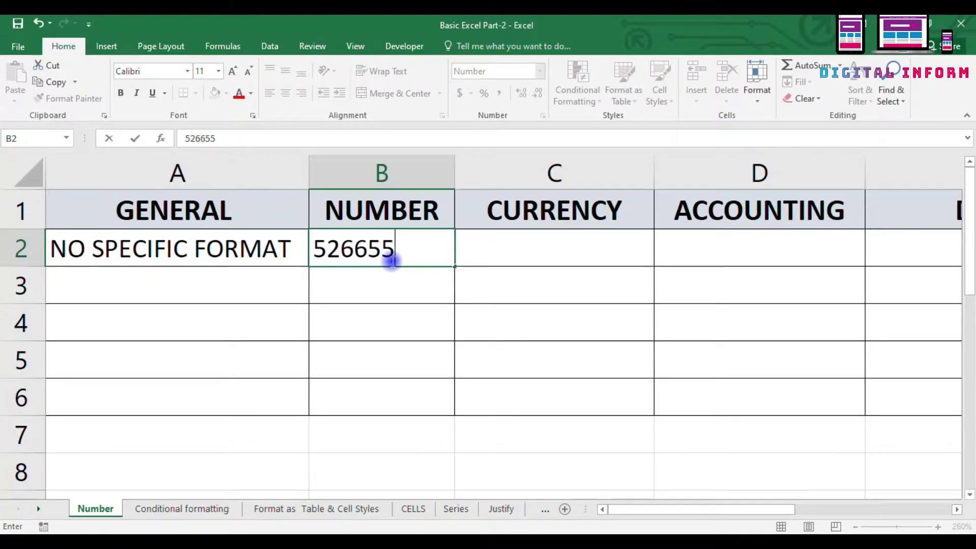
key(Return)
text(55565)
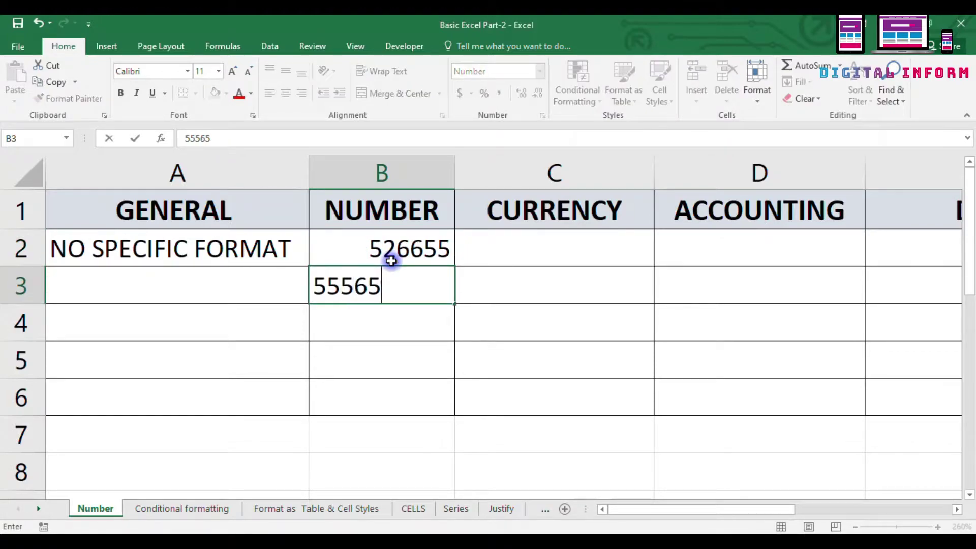
key(Return)
text(555566)
key(Return)
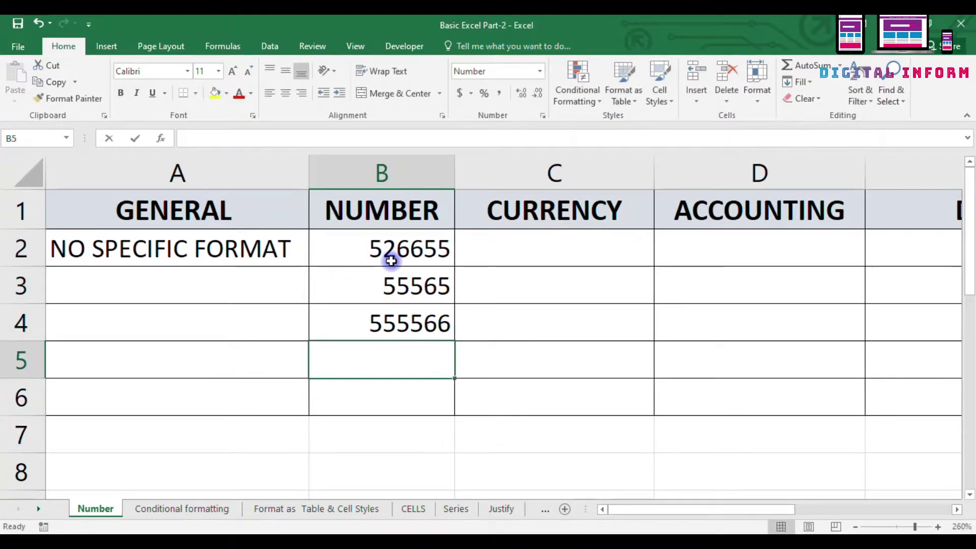
text(55666)
key(Return)
text(55556)
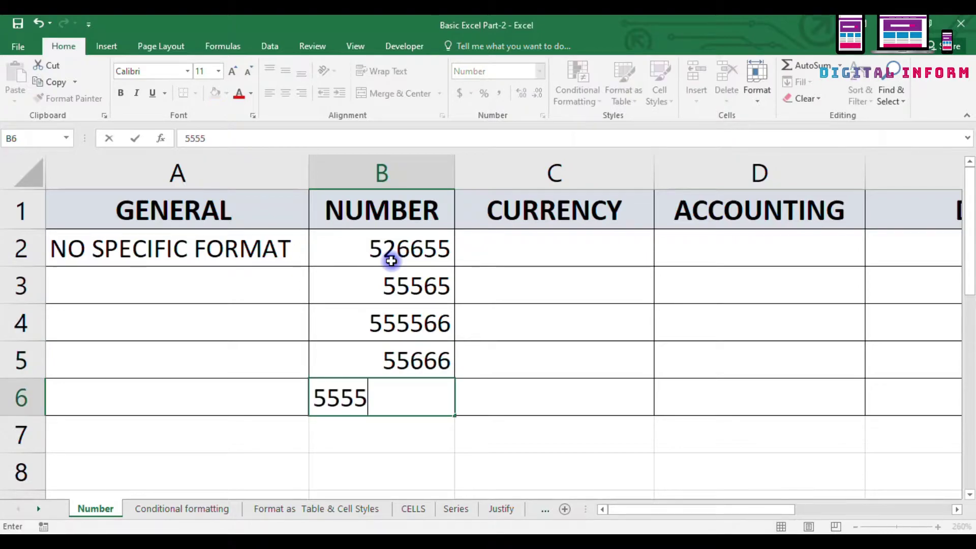
key(Return)
key(Up)
key(Up)
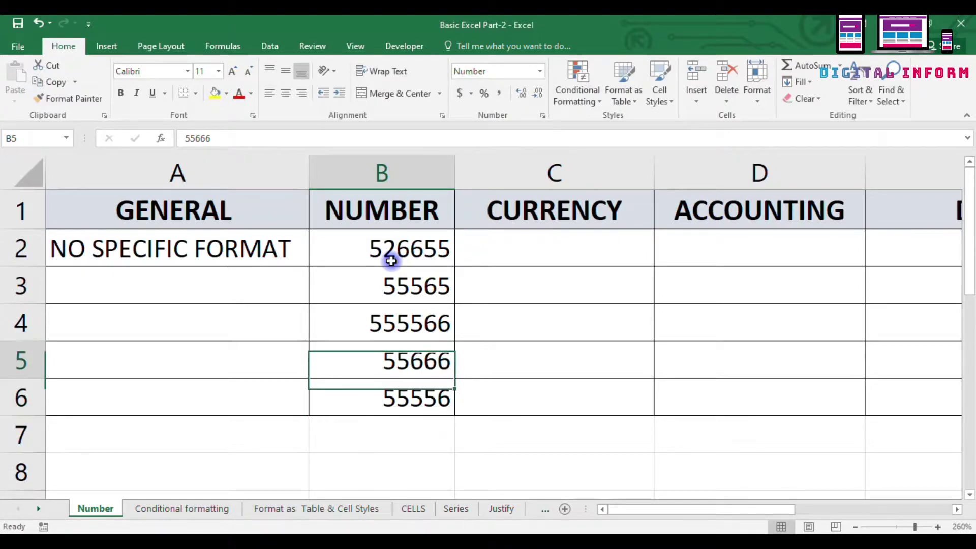
key(Up)
key(Up)
key(Up)
key(shift+Down)
key(shift+Down)
key(shift+Down)
key(shift+Down)
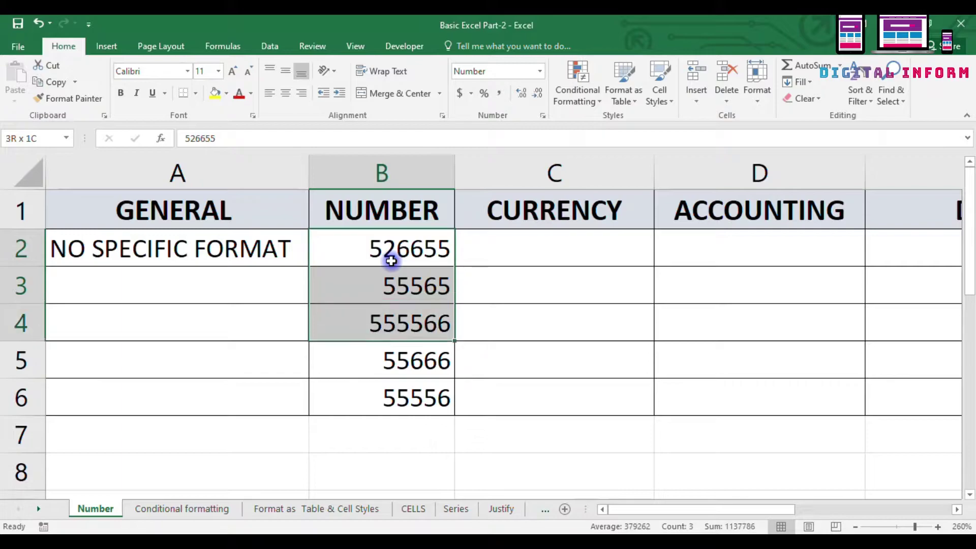
key(Down)
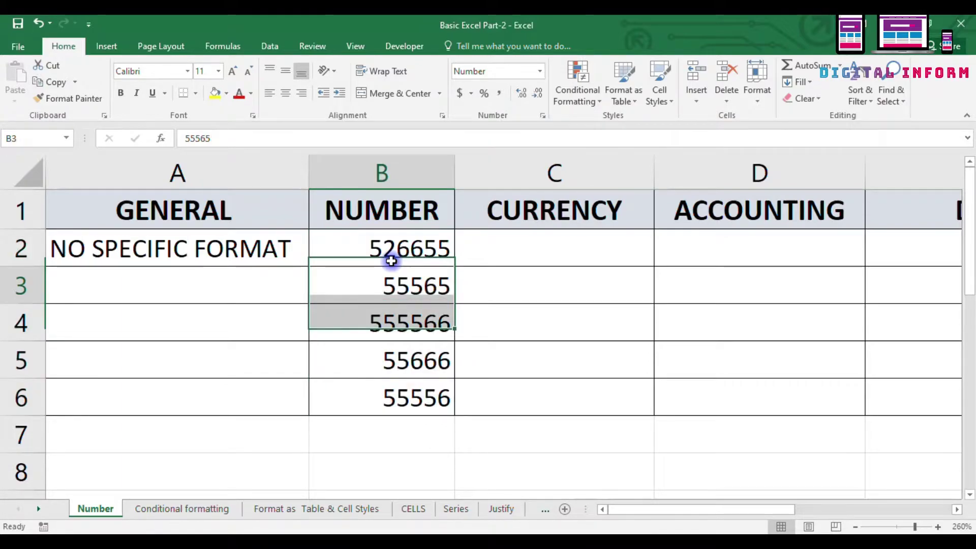
key(Up)
key(shift+Down)
key(shift+Down)
key(shift+Down)
key(shift+Down)
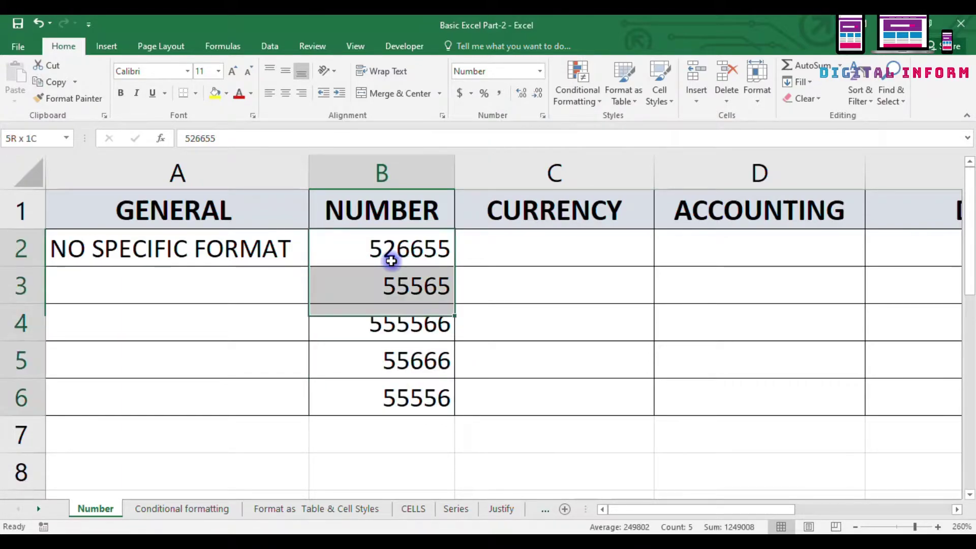
key(Up)
key(Down)
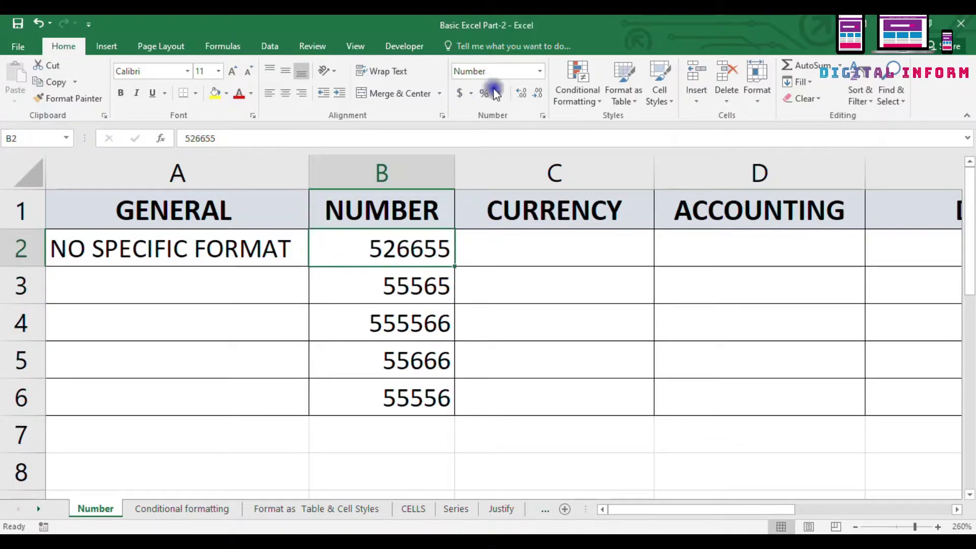
Step: Change the number format of cells B2 to B6 to General
click(405, 312)
drag(336, 261, 337, 396)
click(540, 71)
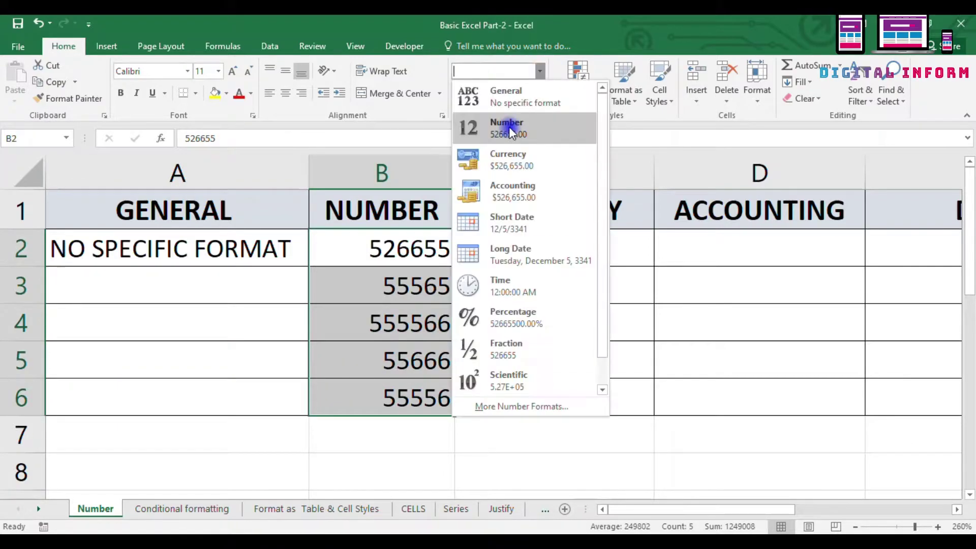
click(499, 103)
click(488, 328)
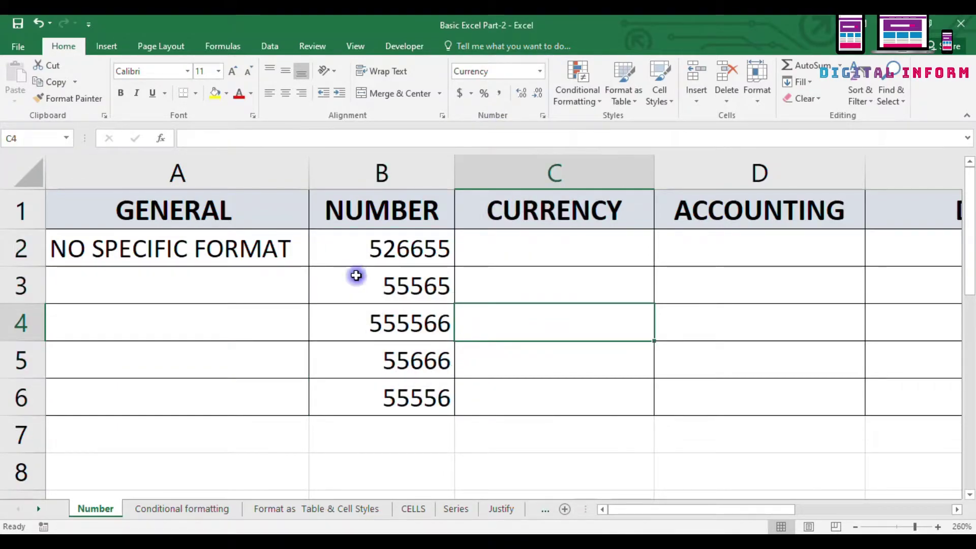
Step: Format cells B2 to B6 as Number with 4 decimal places and widen column B to fit the values
drag(356, 254, 363, 393)
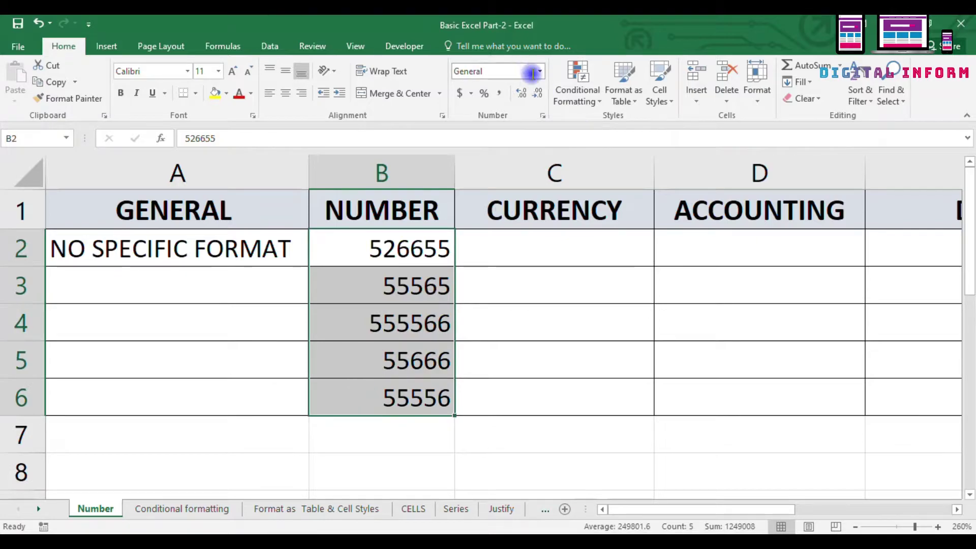
click(544, 116)
click(460, 132)
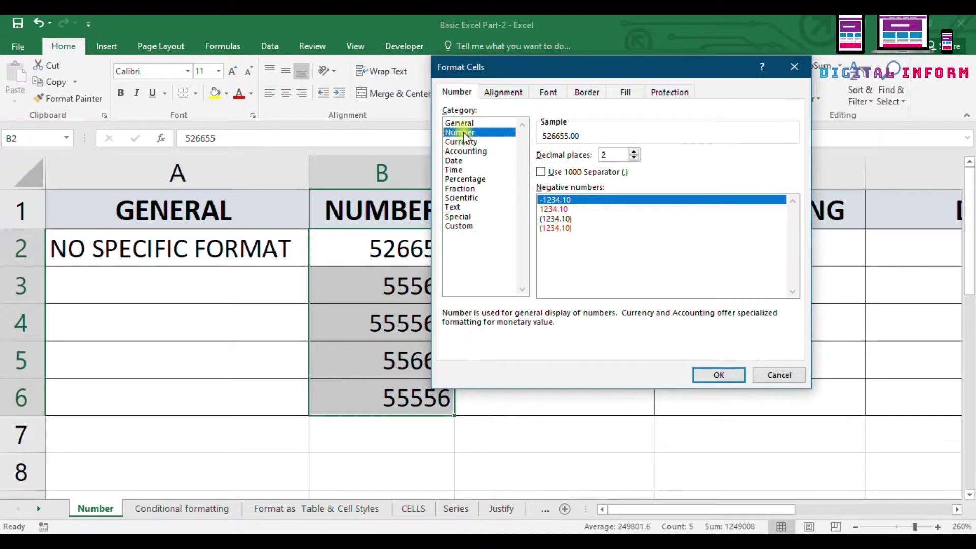
double_click(605, 156)
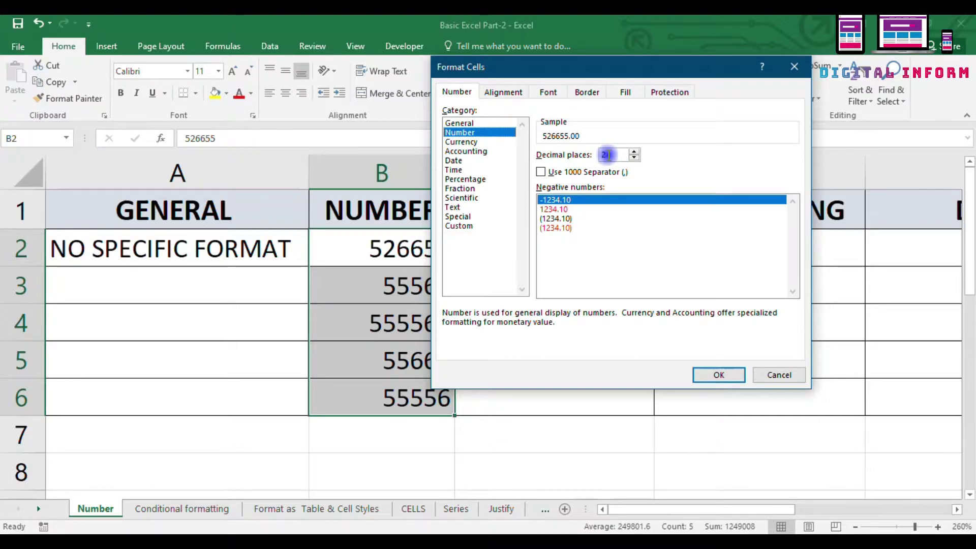
click(607, 157)
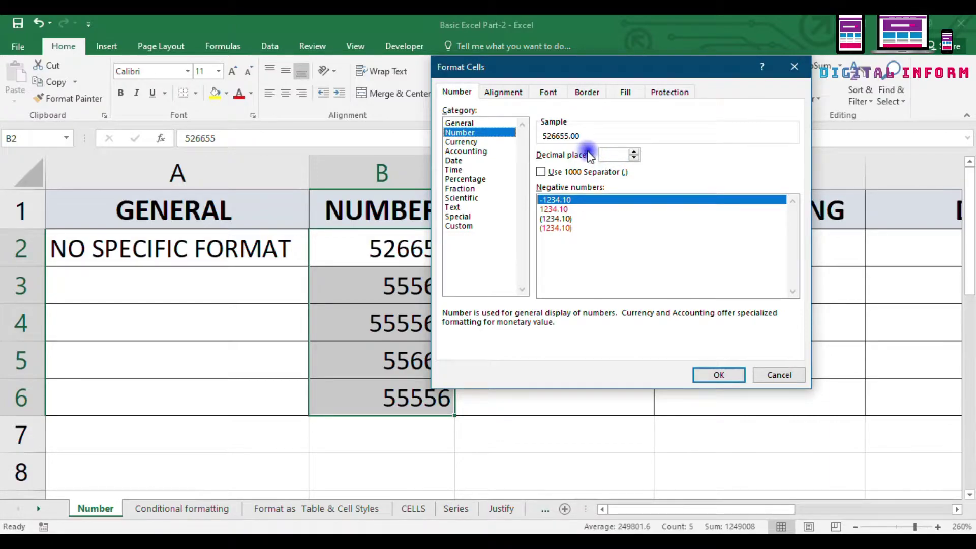
click(634, 152)
click(634, 152)
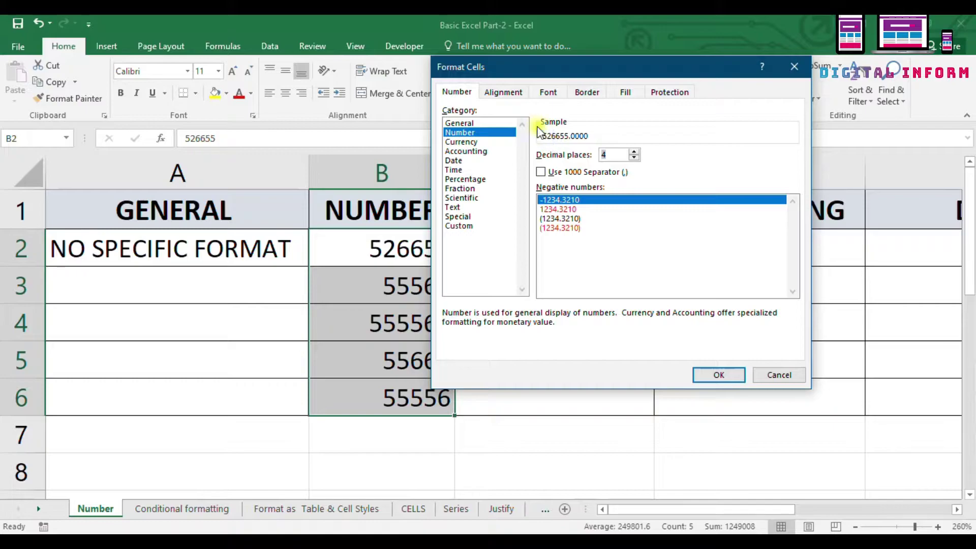
click(557, 155)
click(720, 376)
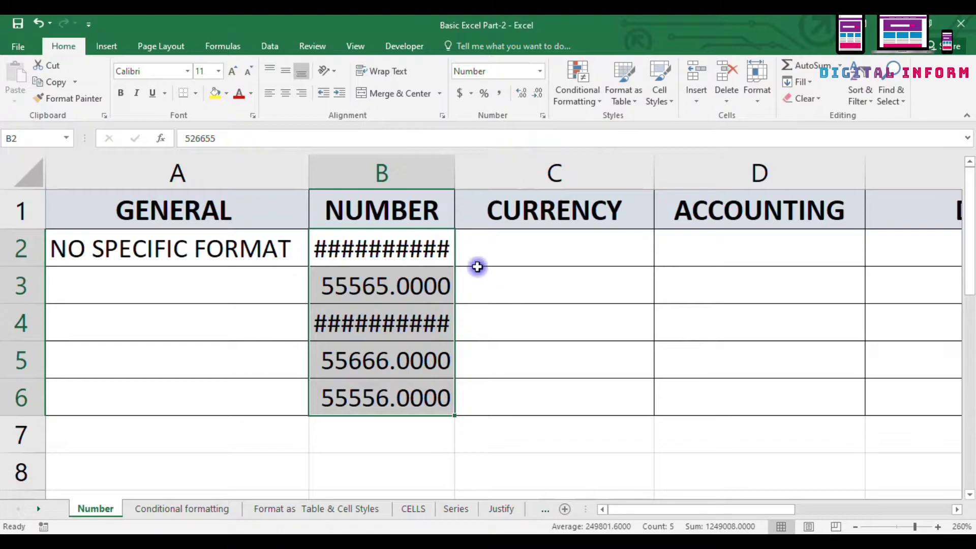
drag(456, 169, 510, 170)
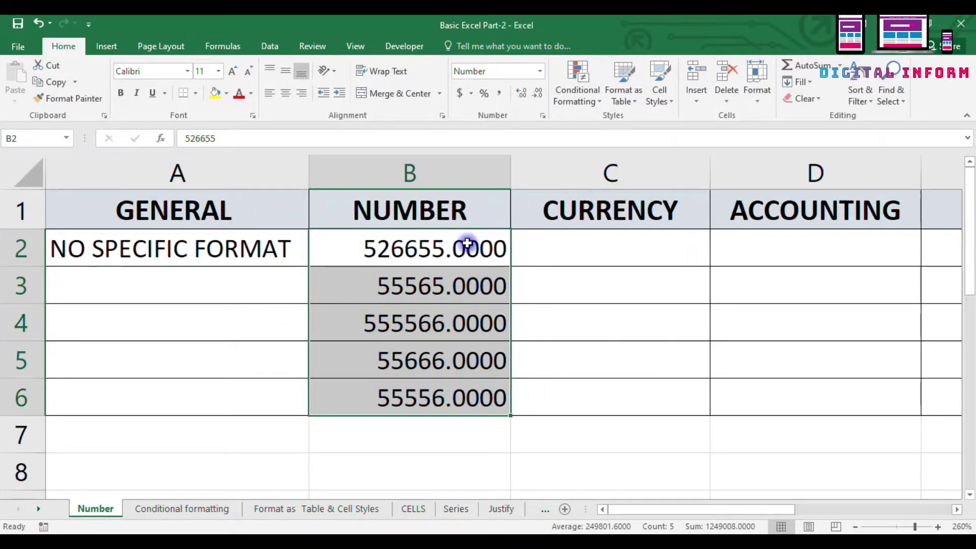
Step: Reduce the decimal places of the Number format in cells B2 to B6 to 0
click(543, 114)
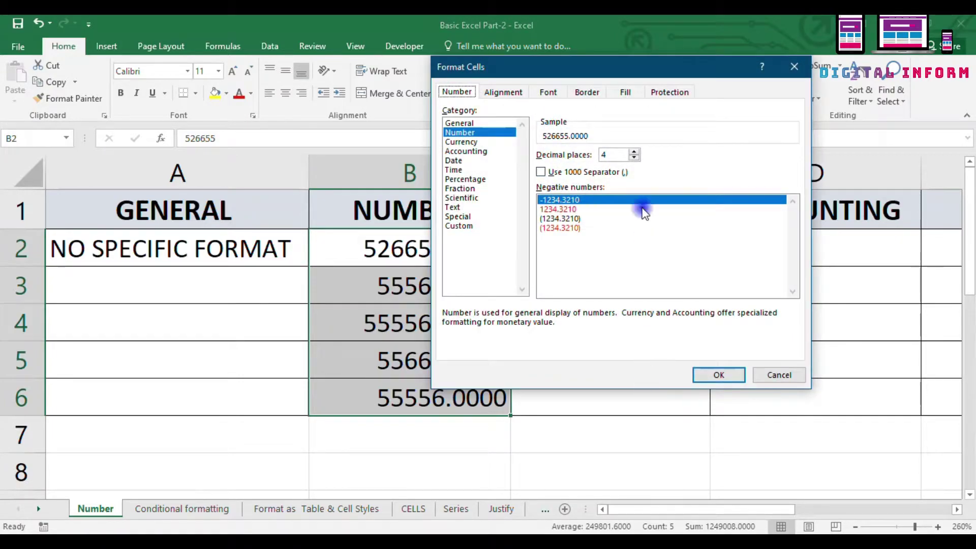
click(634, 158)
click(635, 158)
click(635, 158)
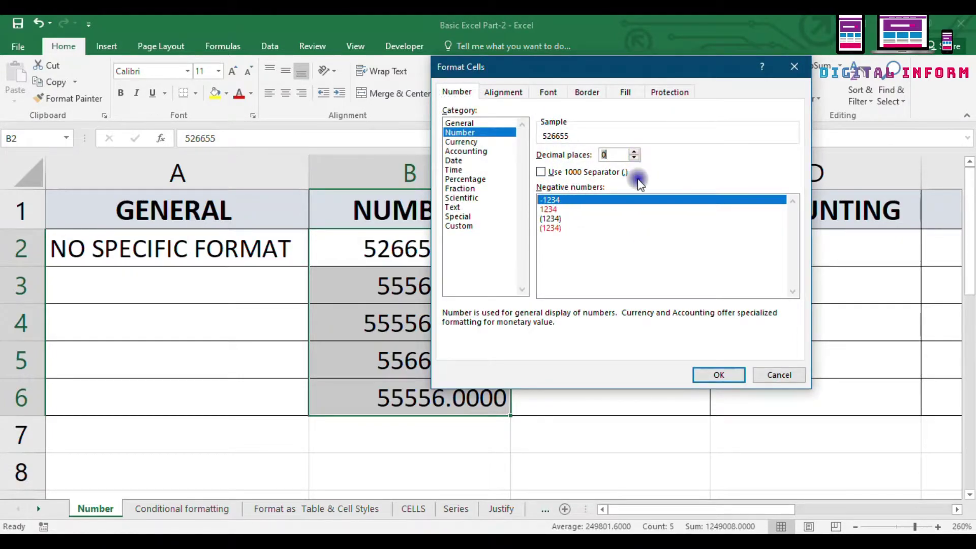
click(714, 376)
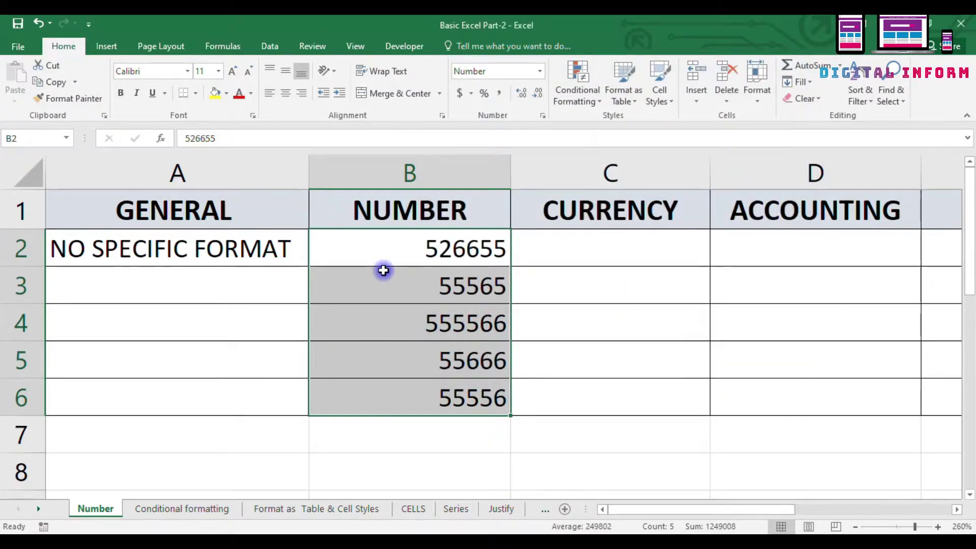
click(542, 117)
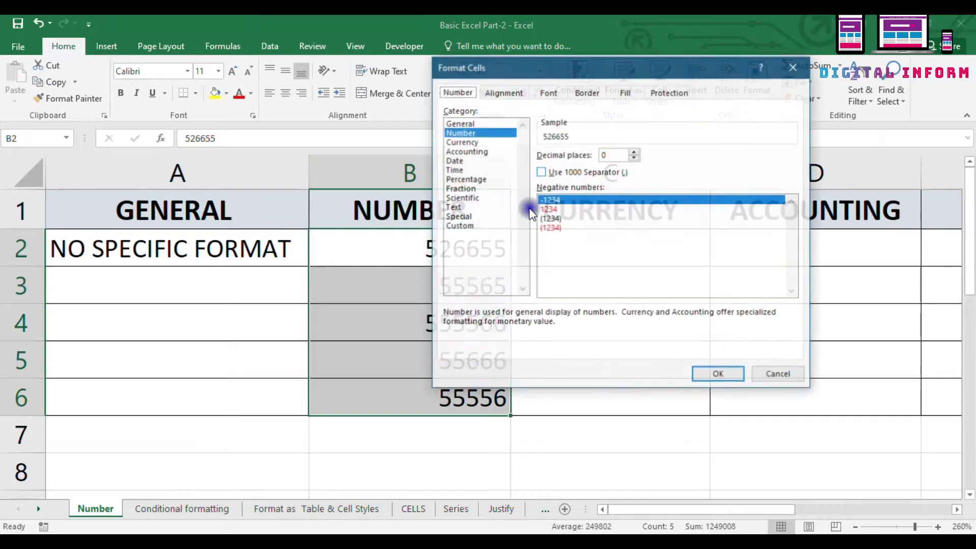
click(794, 66)
click(354, 333)
drag(370, 288, 387, 396)
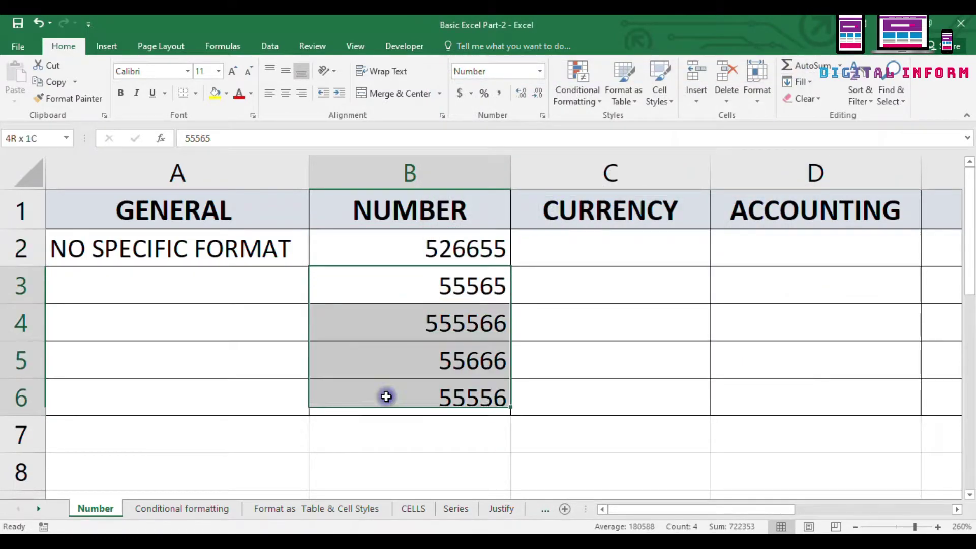
click(405, 320)
Step: Make the values in cells B2 and B4 negative, giving -526655 and -555566
double_click(411, 248)
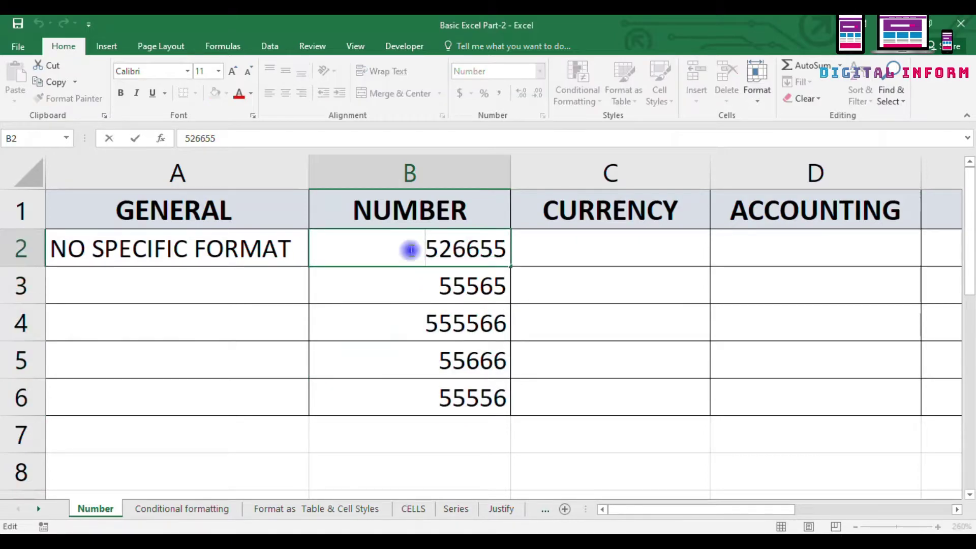
key(Return)
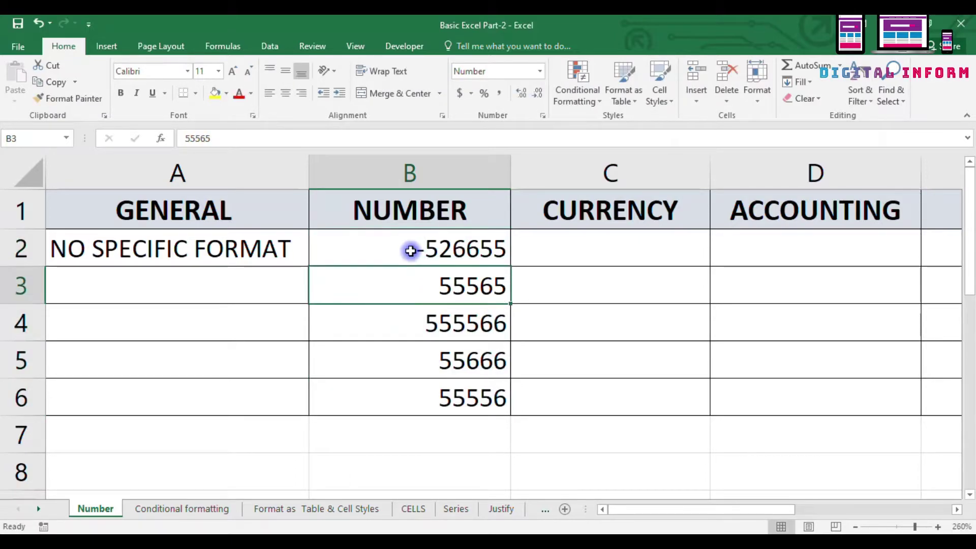
click(415, 329)
double_click(417, 325)
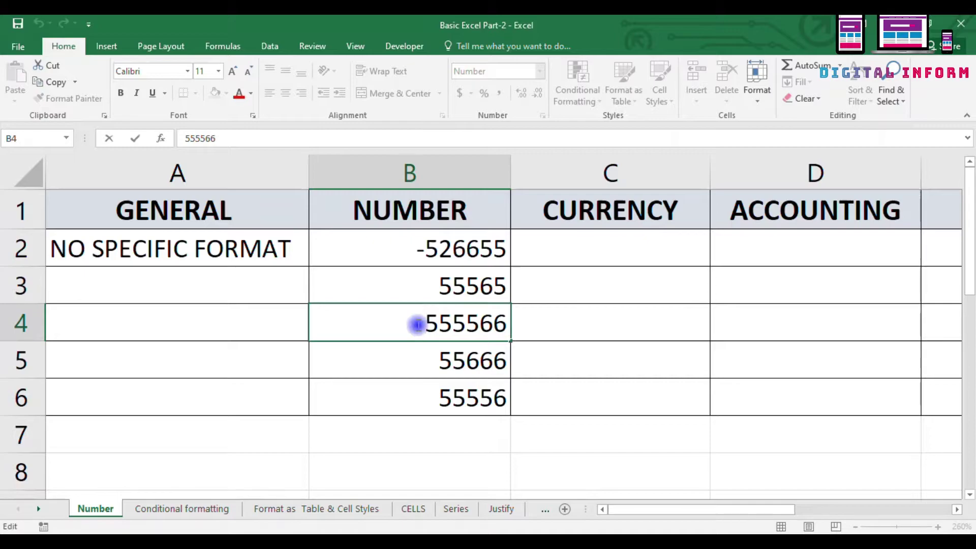
text(-)
key(Return)
click(397, 411)
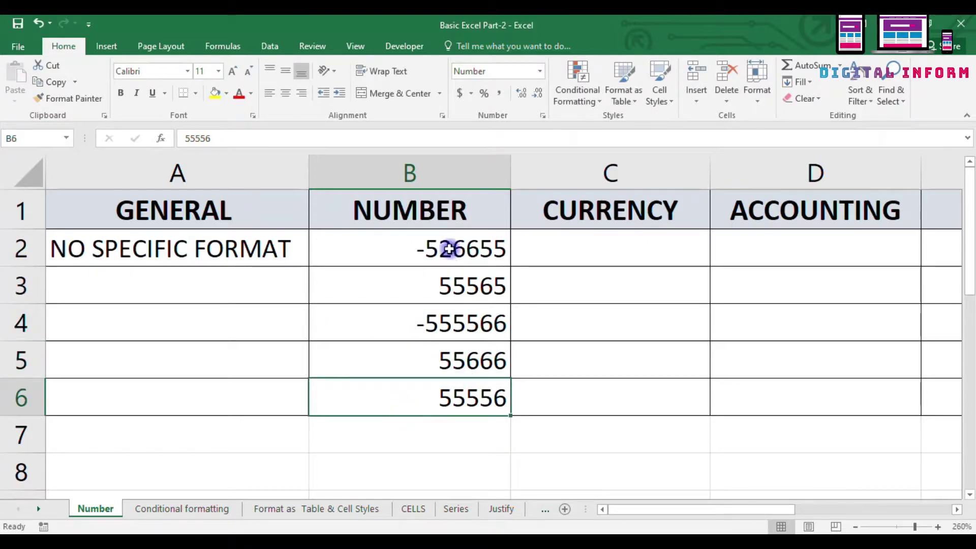
Step: Set negative numbers in cells B2 to B6 to display in red without a minus sign
drag(450, 249, 415, 397)
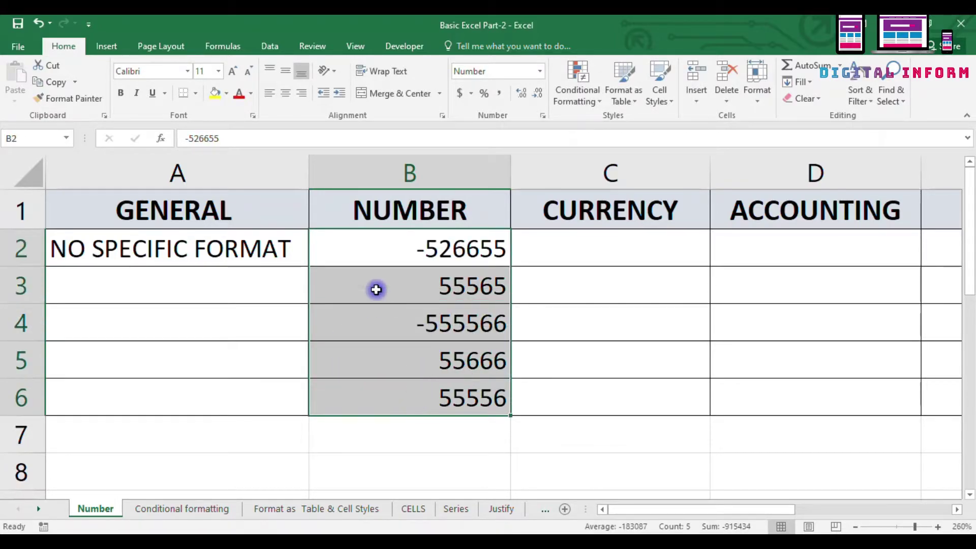
click(542, 115)
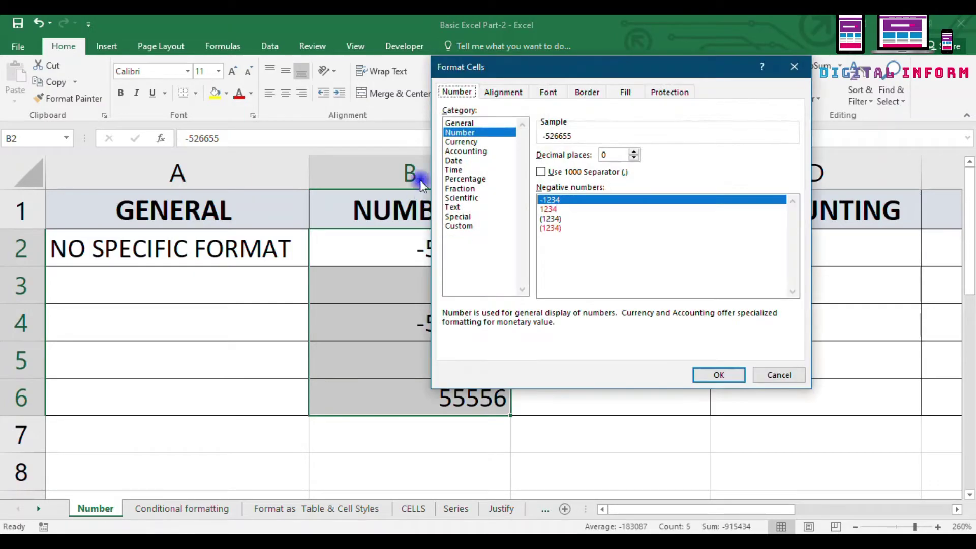
click(552, 210)
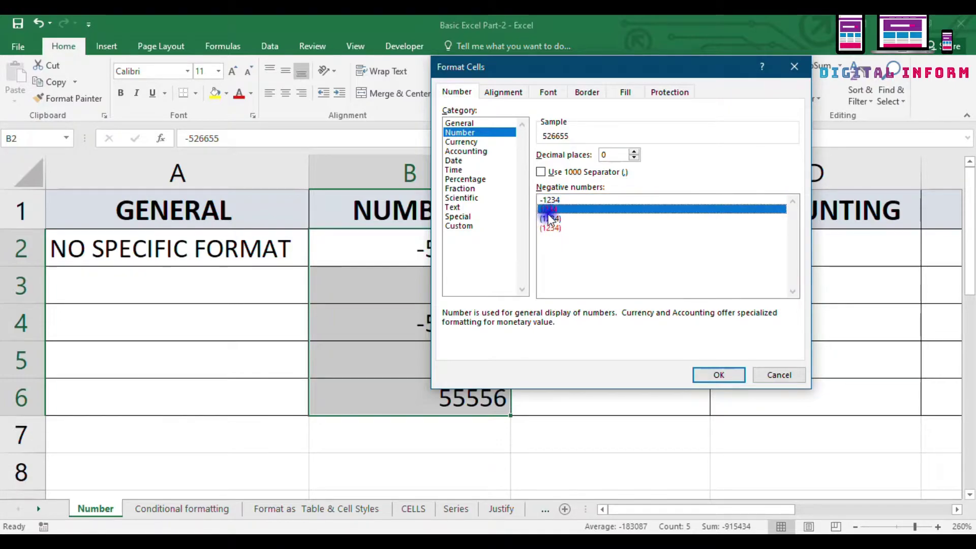
click(714, 372)
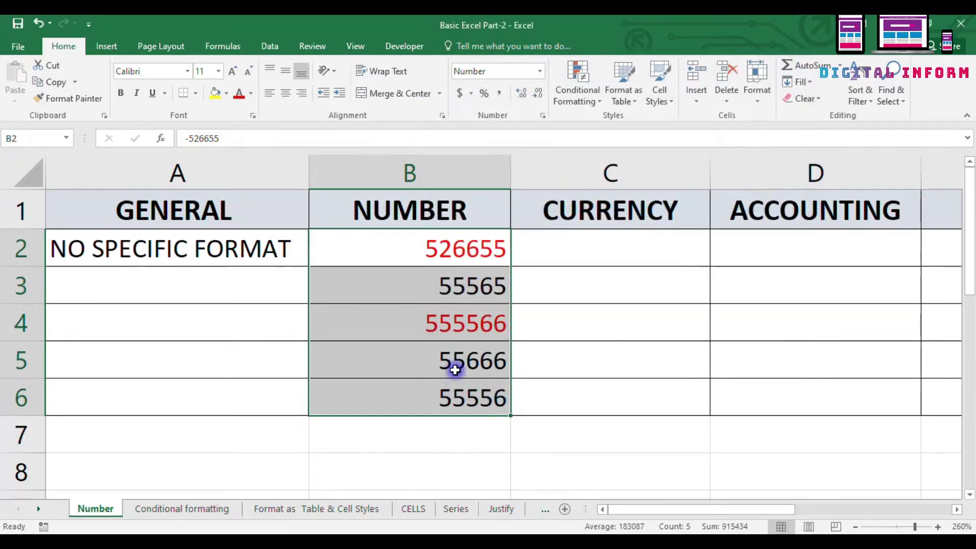
click(420, 262)
double_click(420, 252)
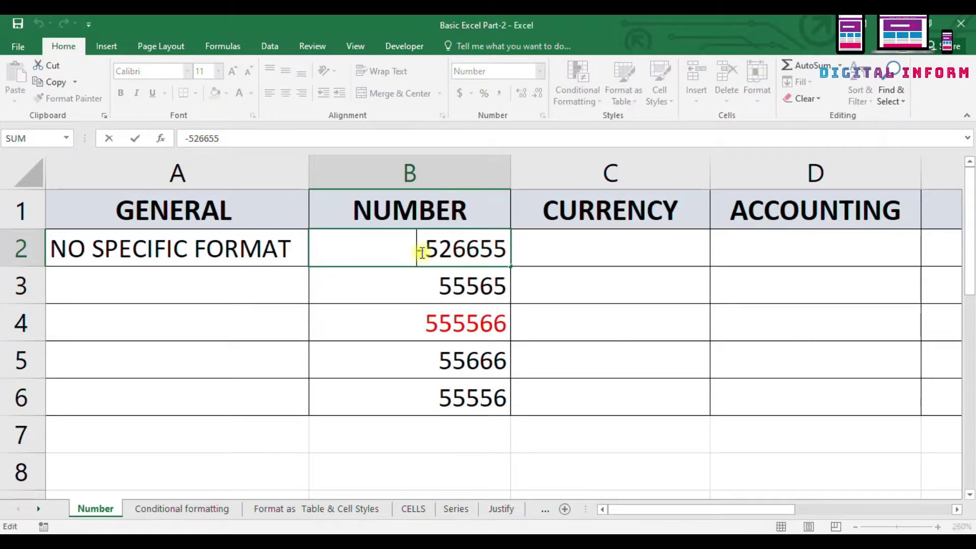
click(409, 249)
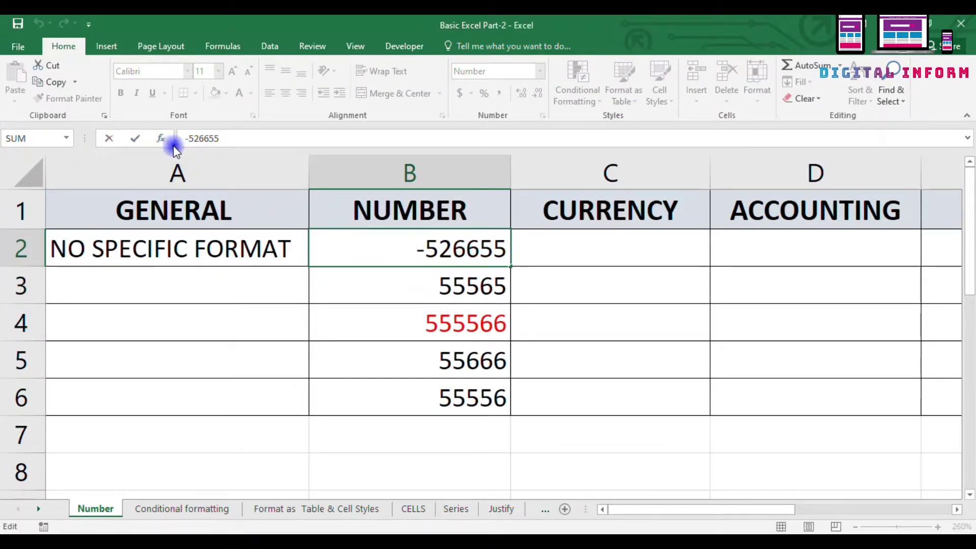
text(=)
click(600, 259)
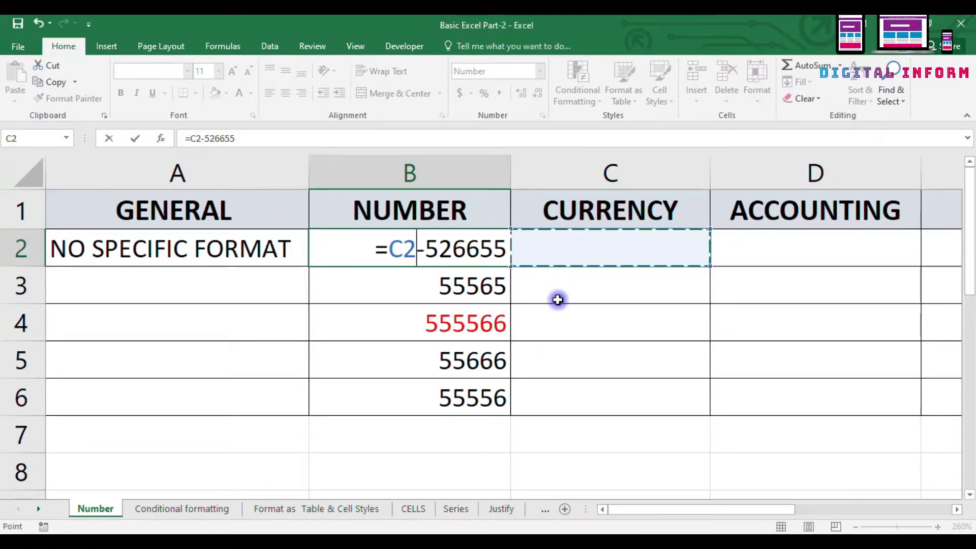
key(Escape)
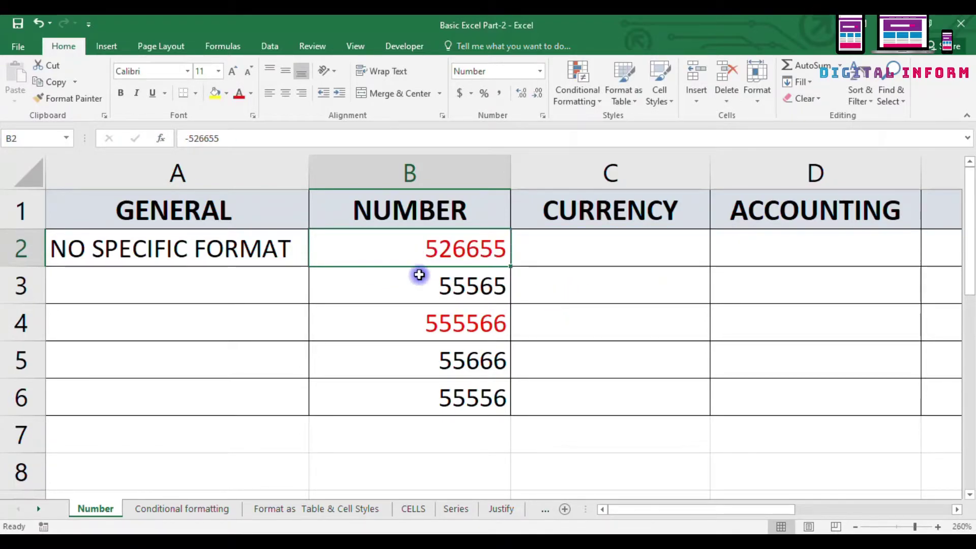
Step: Format cells B2 to B6 with a 1000 separator and show negative numbers in black with a minus sign
click(422, 277)
click(416, 323)
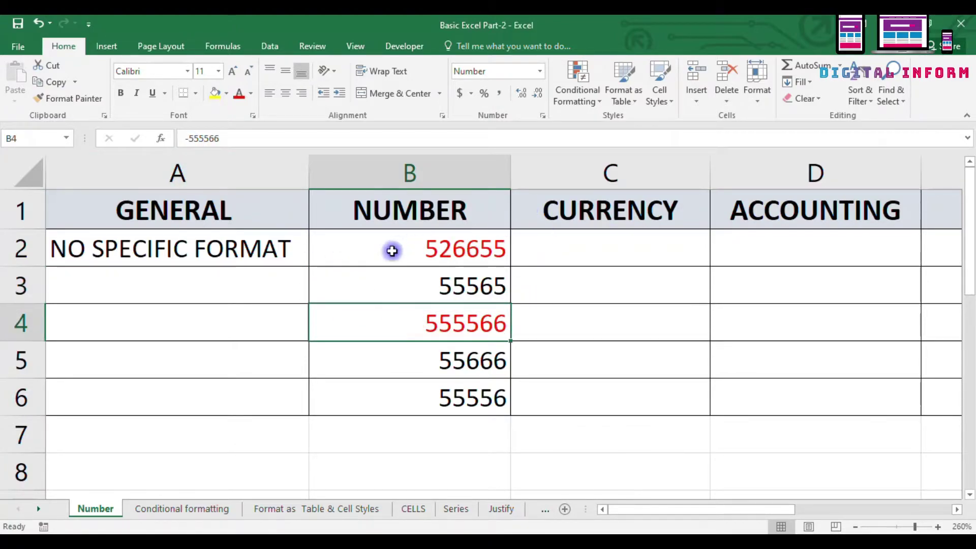
click(364, 378)
drag(360, 247, 392, 400)
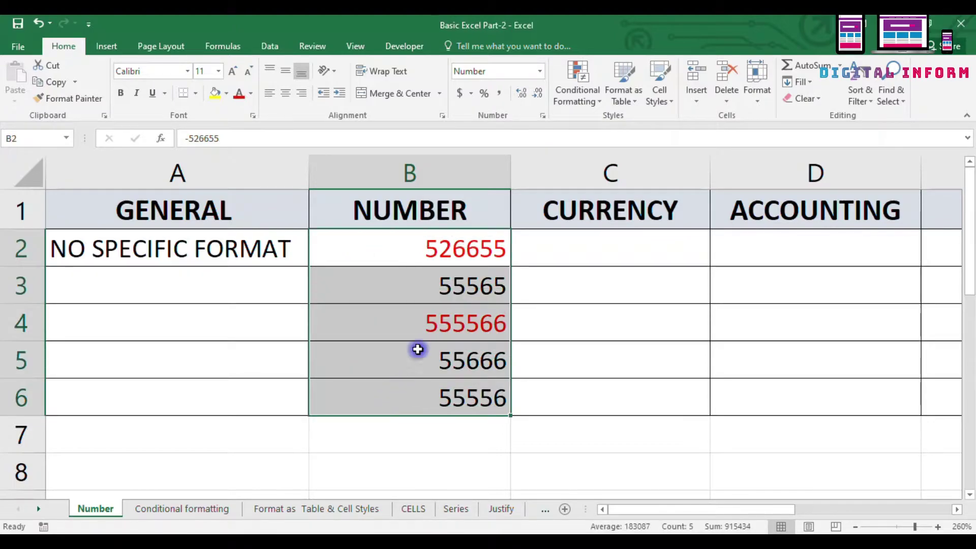
click(542, 115)
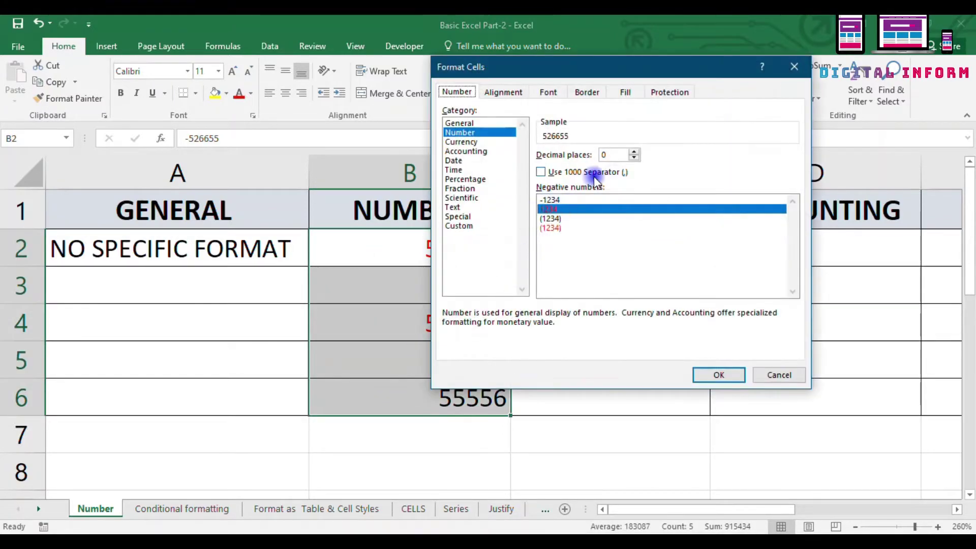
click(565, 202)
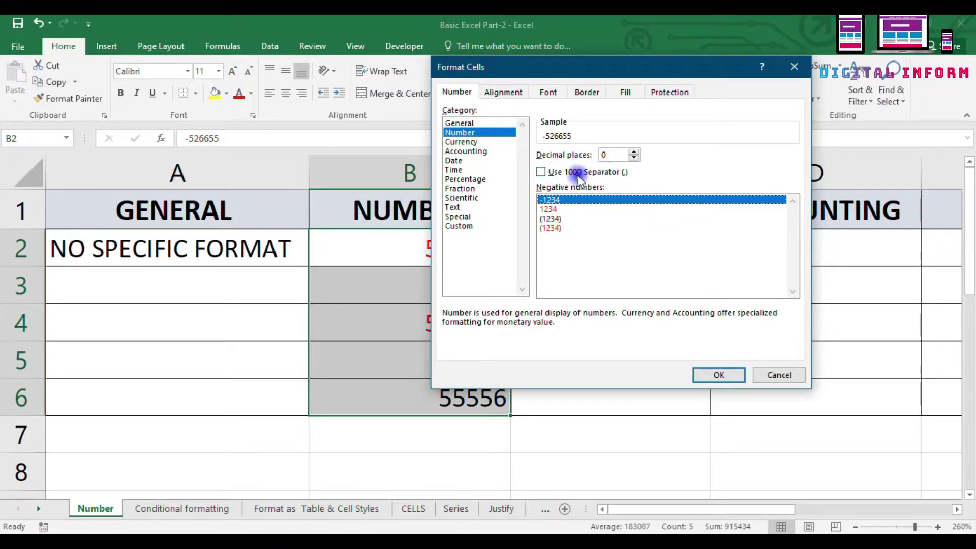
click(541, 172)
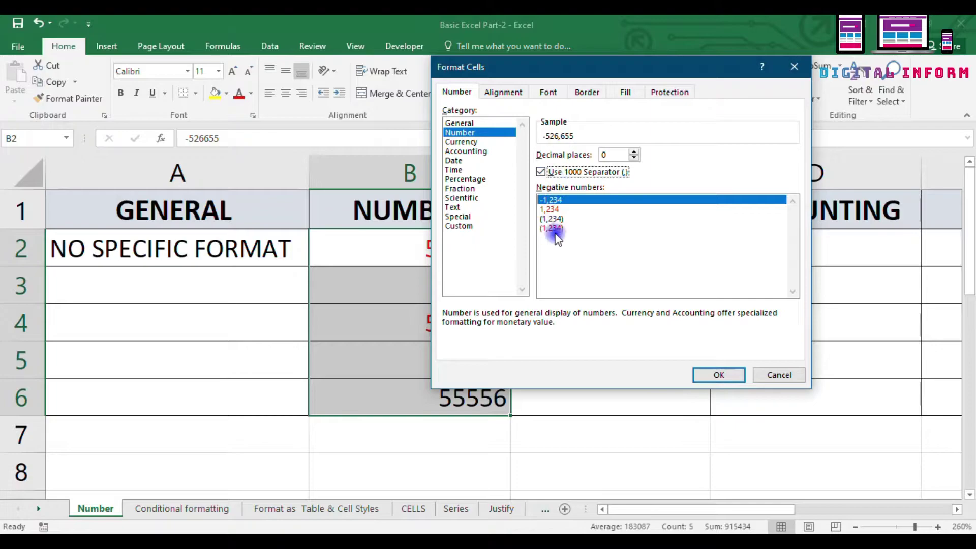
click(718, 374)
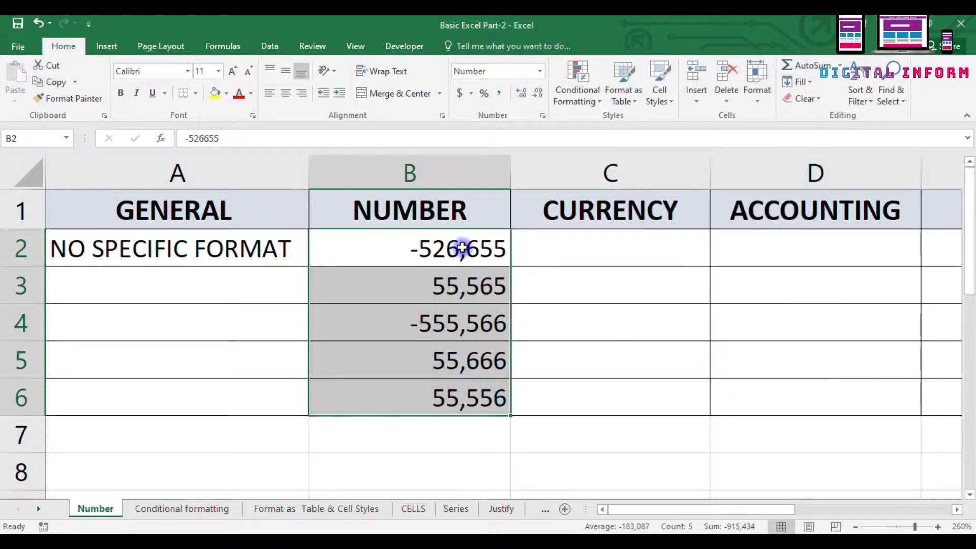
Step: Replace the value in cell B2 with 1000 to test the thousands separator
double_click(505, 246)
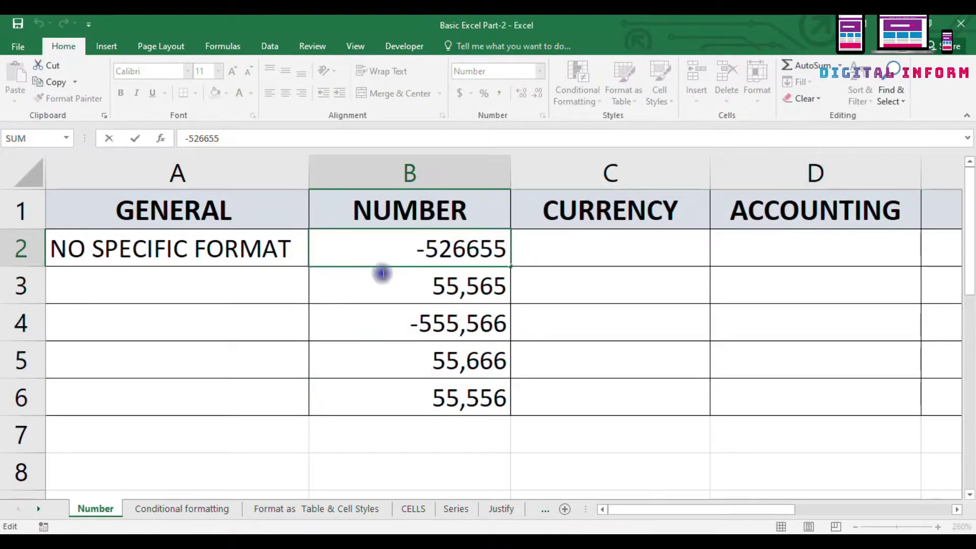
key(BackSpace)
key(BackSpace)
key(BackSpace)
key(BackSpace)
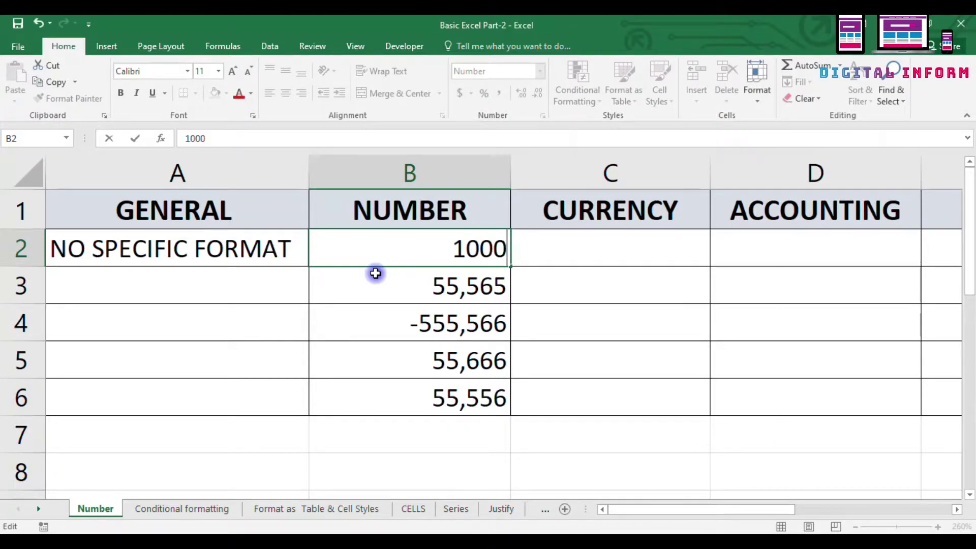
key(Return)
key(Up)
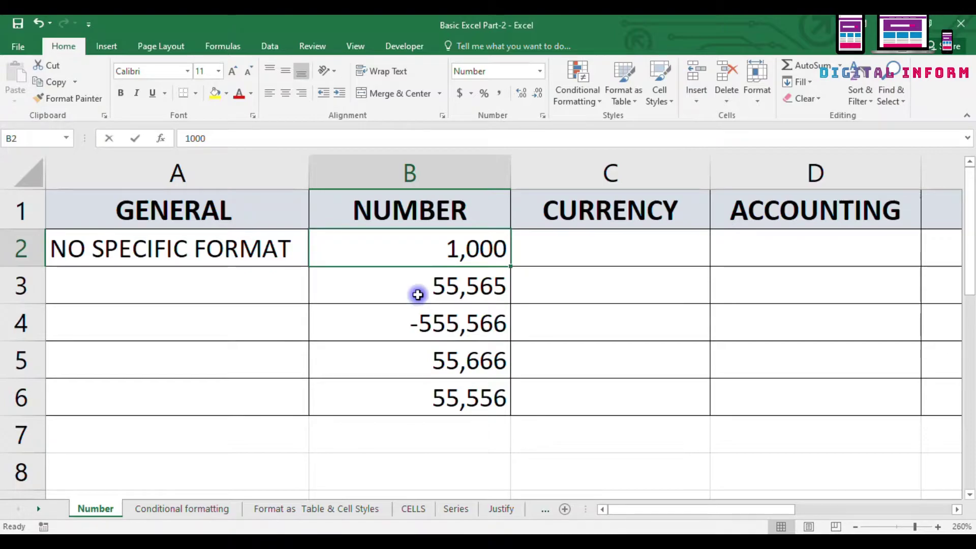
Step: Test the separator on values below one thousand by entering 100 and 99 in turn in cell B2
text(10)
key(Return)
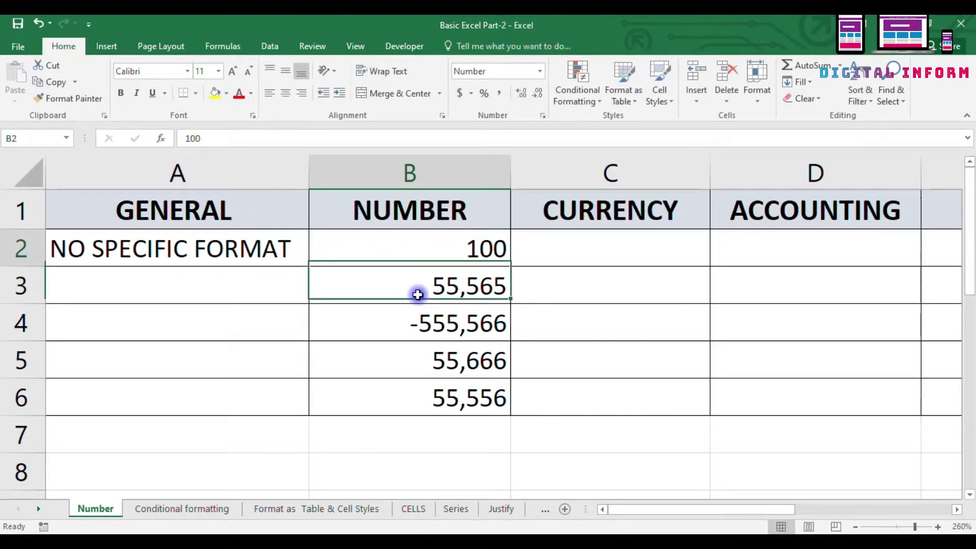
key(Up)
key(Up)
key(Down)
key(F2)
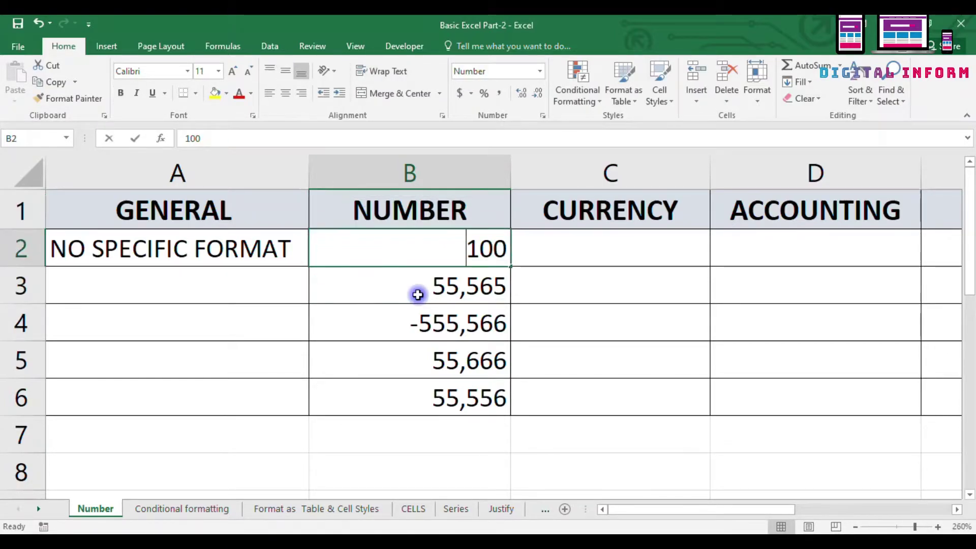
text(99)
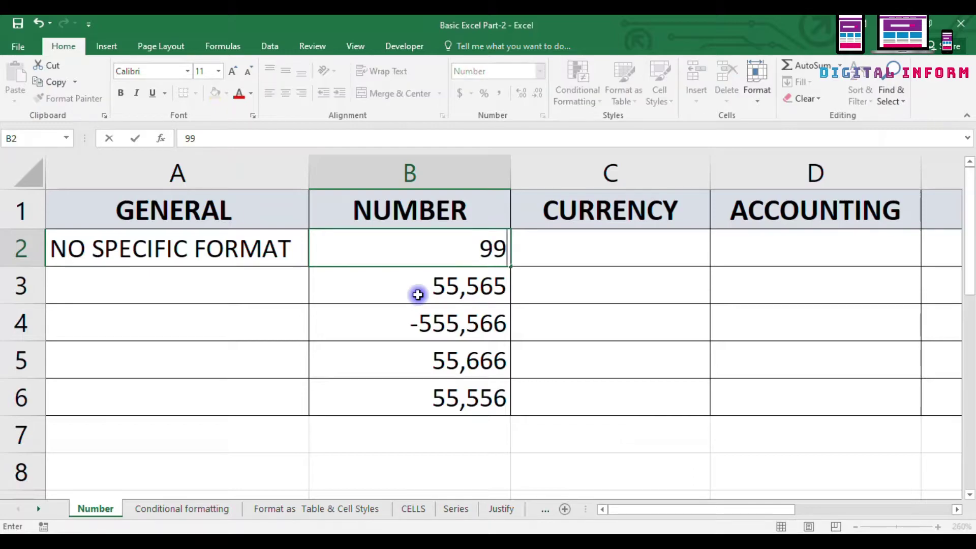
key(Return)
key(Up)
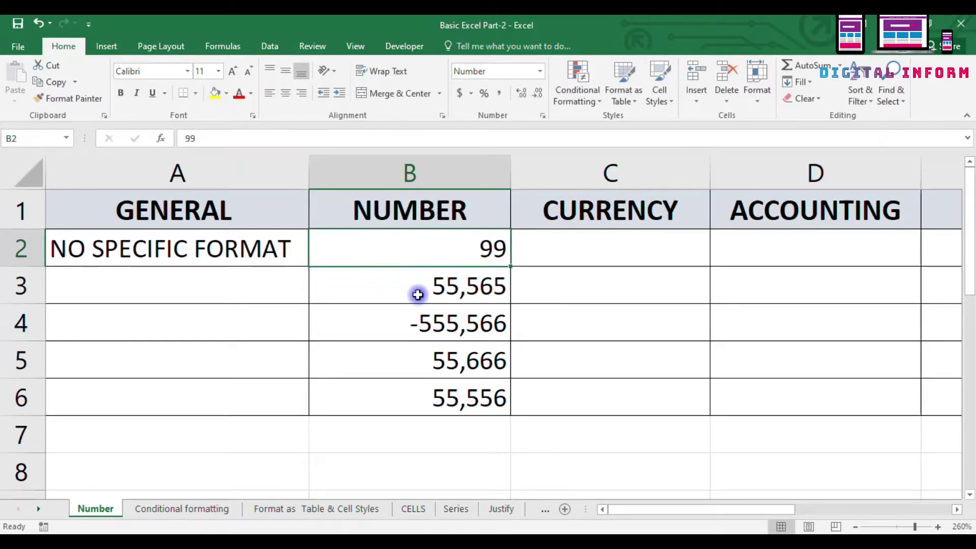
Step: Enter 1000 in cell B2 and replace it with 12556
text(1000)
key(Return)
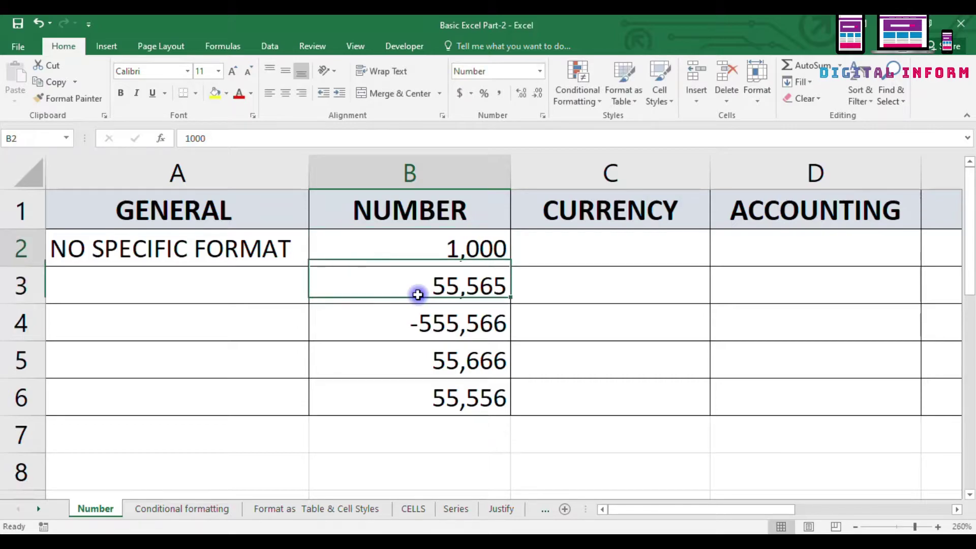
key(Up)
text(1255)
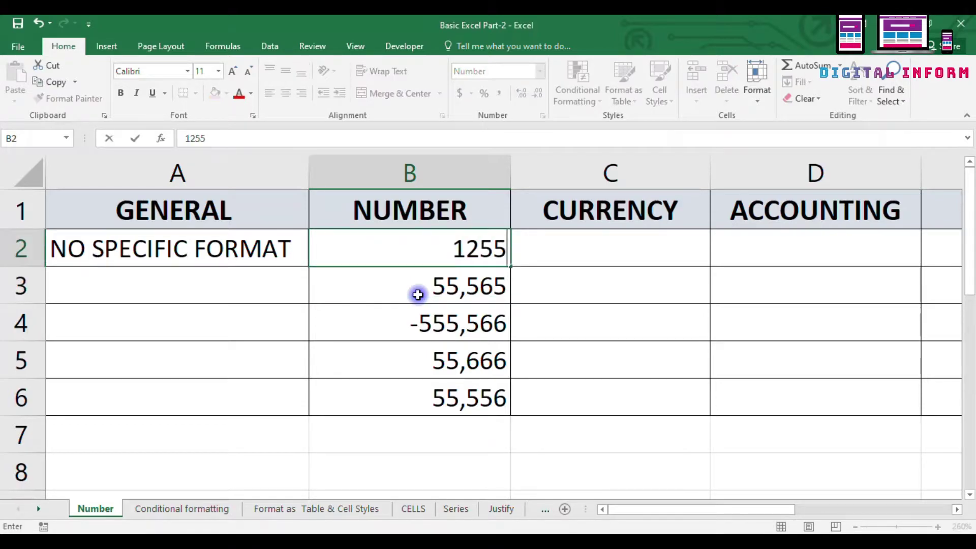
key(Return)
key(Up)
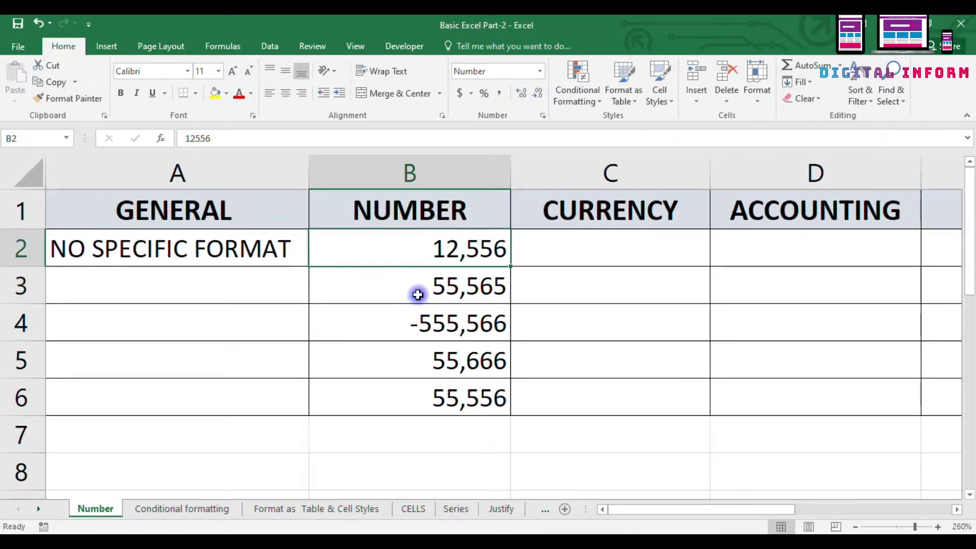
Step: Copy the values of cells B2 to B6 into the CURRENCY column, starting at cell C2
click(352, 307)
click(564, 243)
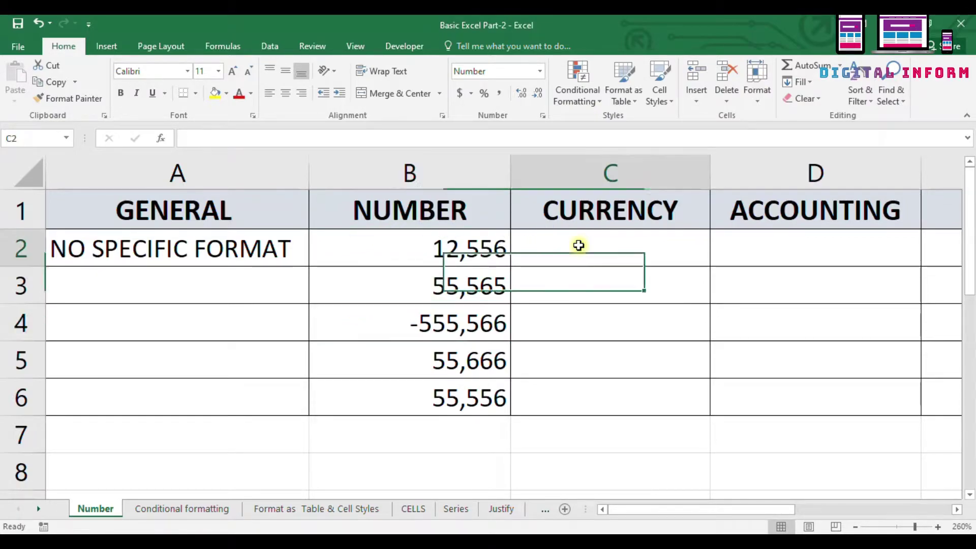
drag(431, 266, 426, 400)
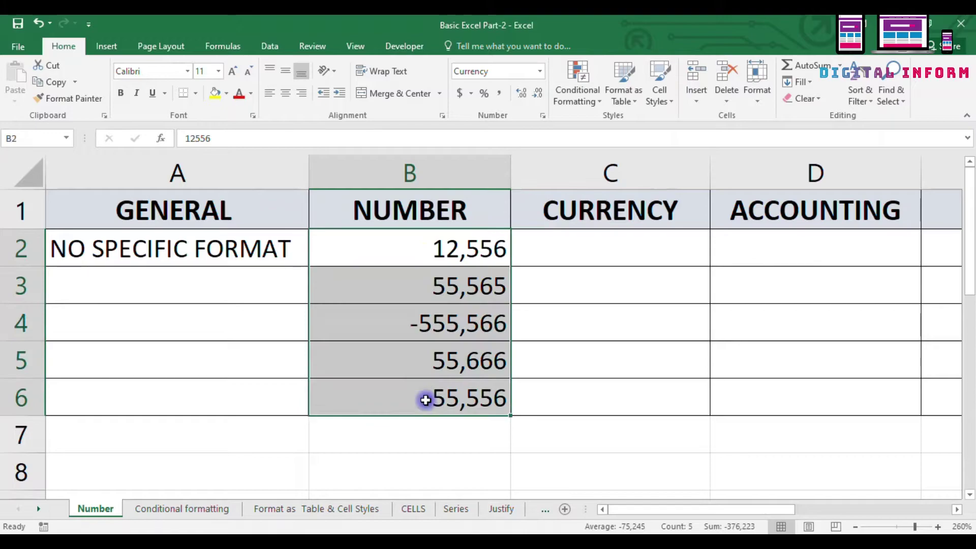
key(ctrl+c)
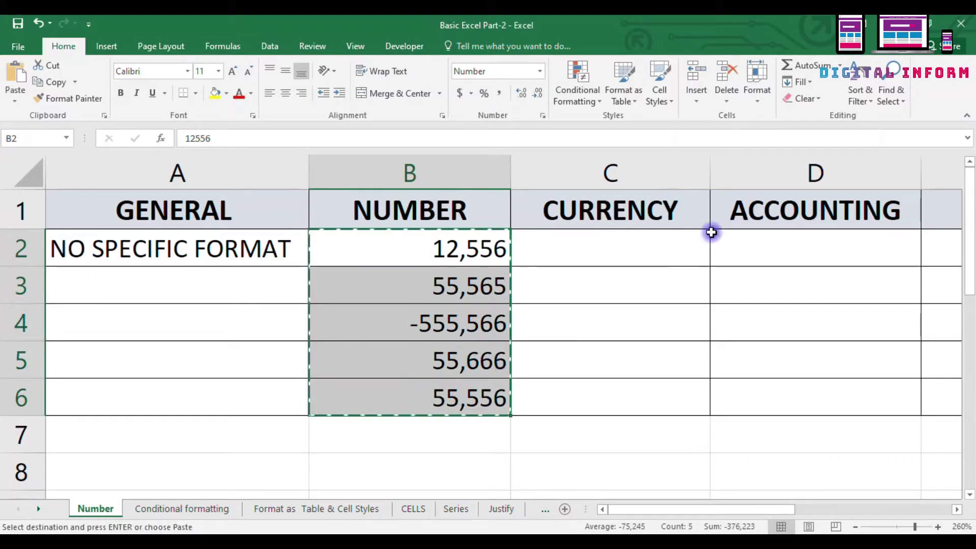
click(609, 260)
key(ctrl+v)
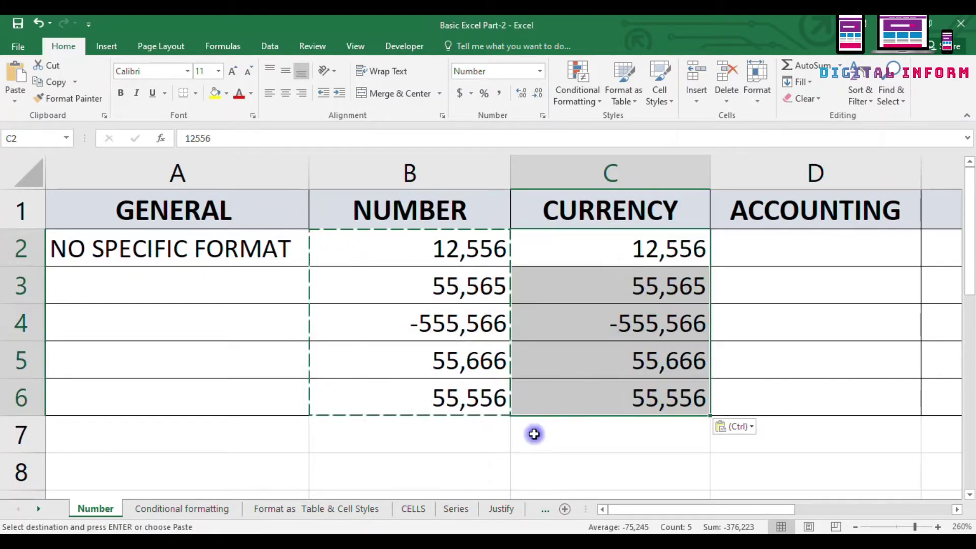
drag(674, 510, 706, 511)
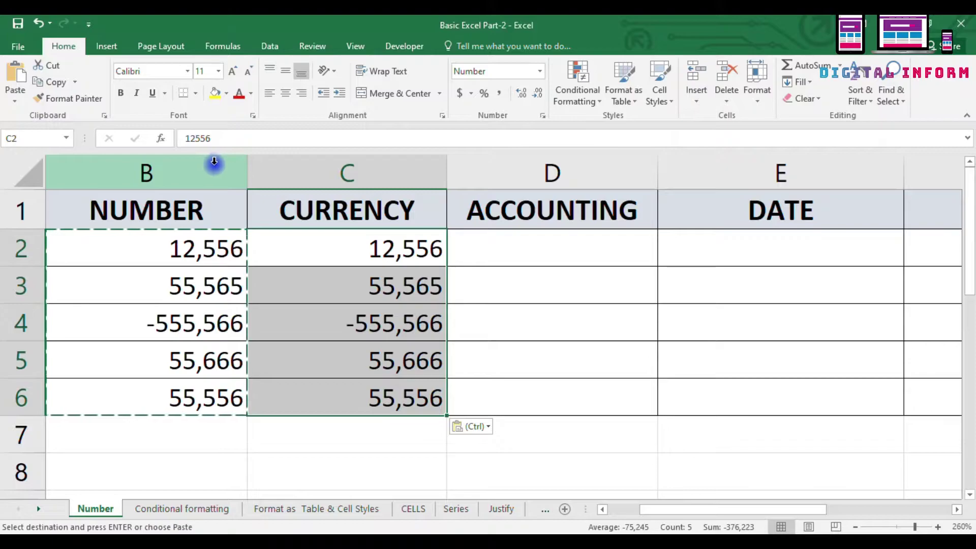
key(Escape)
Step: Reset cells C2 to C6 in the CURRENCY column to the General number format
click(363, 263)
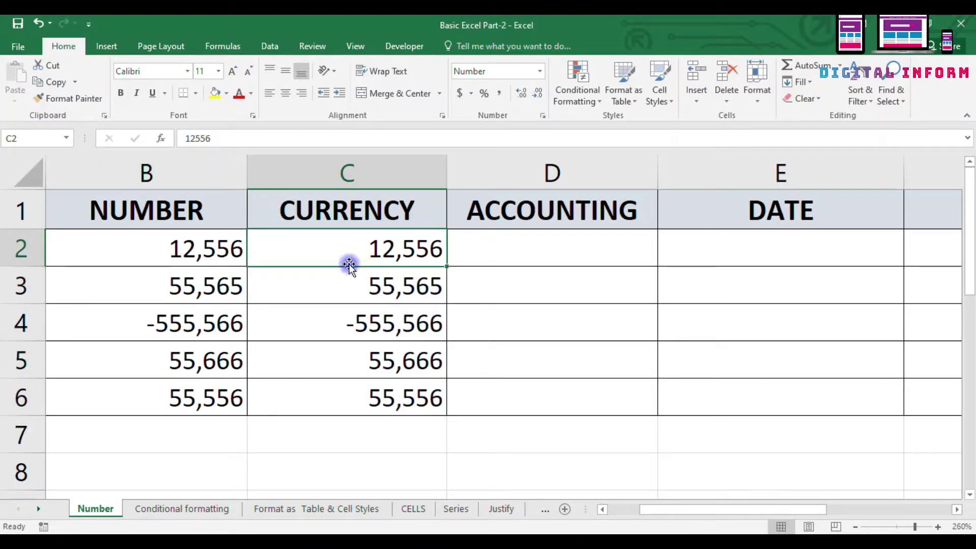
click(364, 422)
click(322, 225)
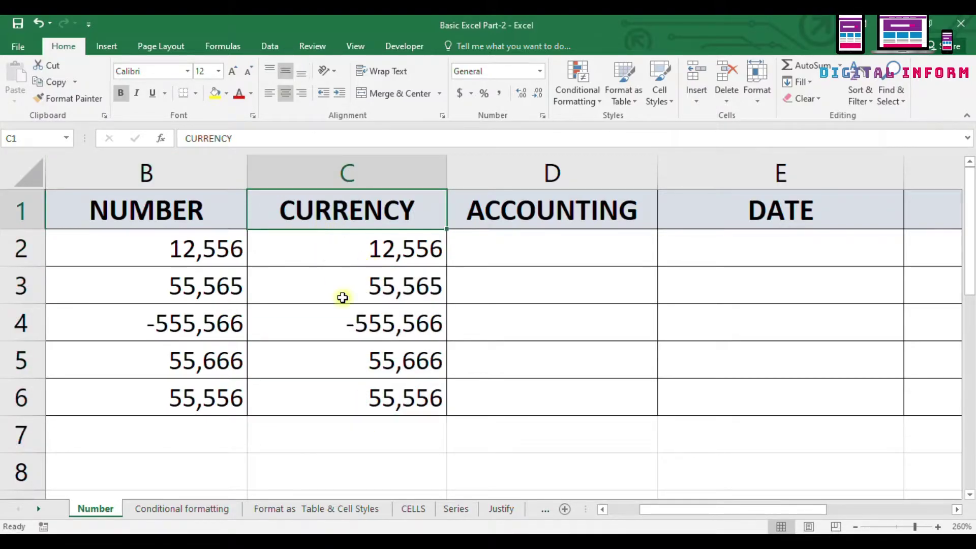
click(342, 297)
drag(320, 240, 342, 396)
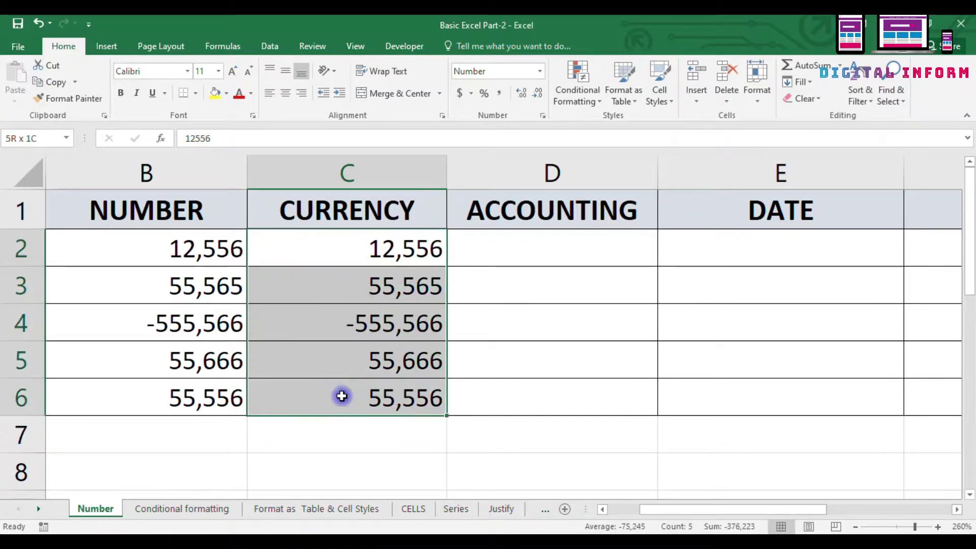
click(540, 71)
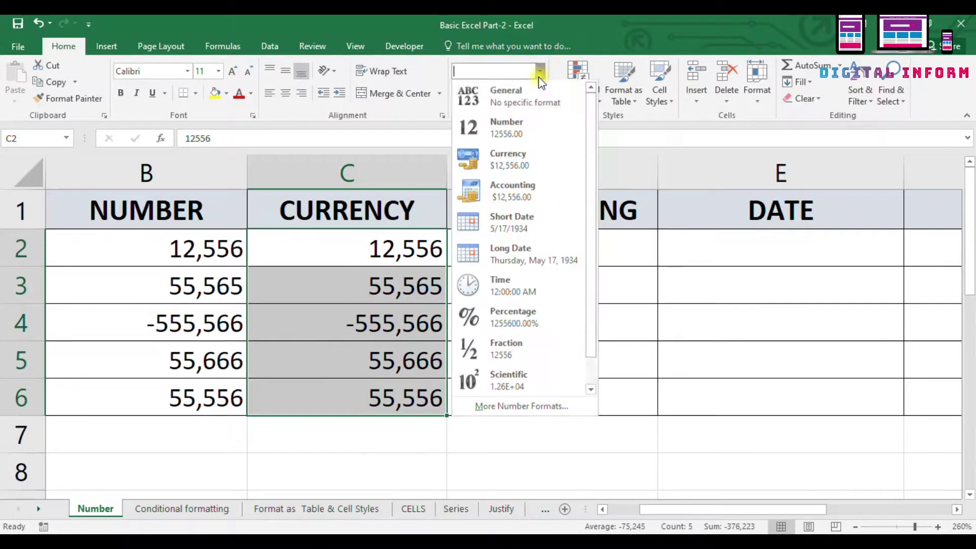
click(511, 102)
click(494, 353)
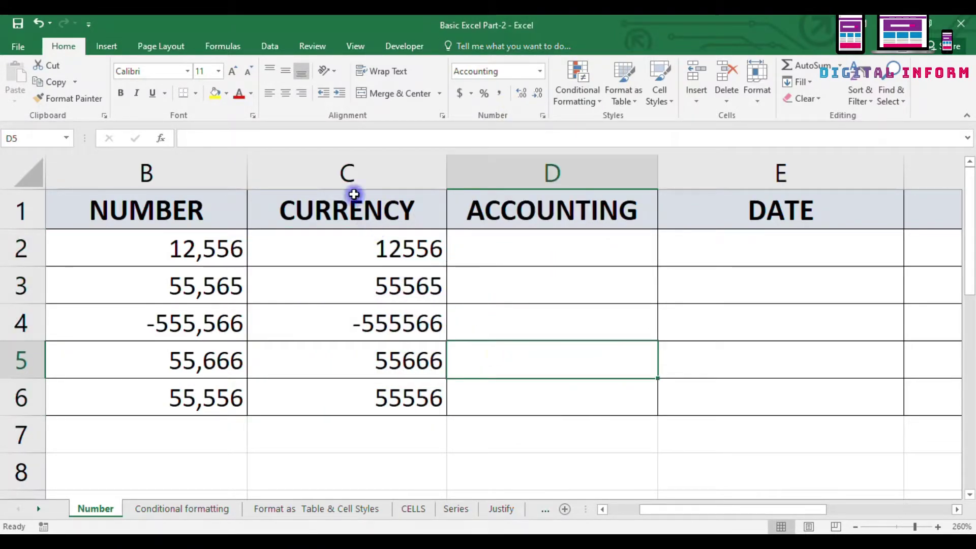
Step: Format cells C2 to C6 as Currency with the $ symbol, 2 decimal places and the -$1,234.10 negative style
drag(344, 242, 364, 399)
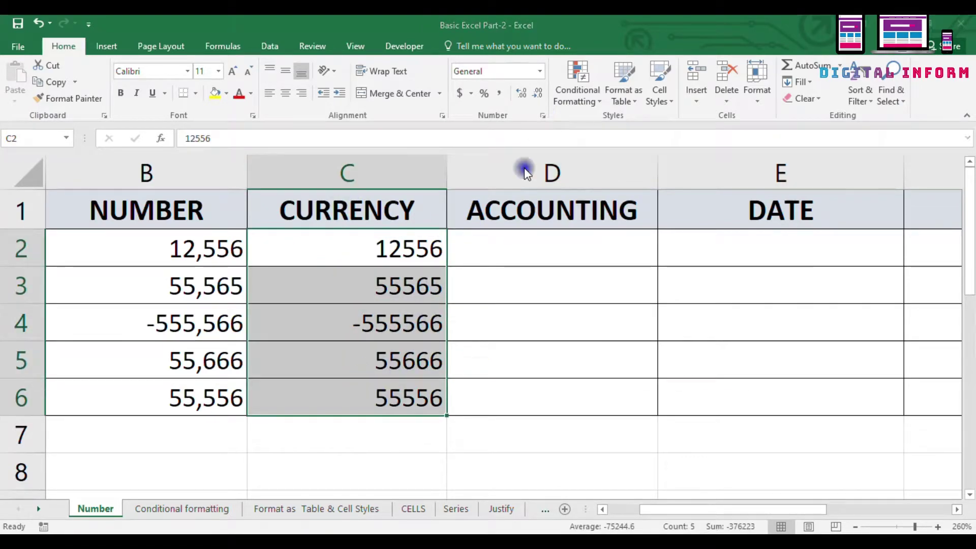
key(ctrl+1)
click(453, 142)
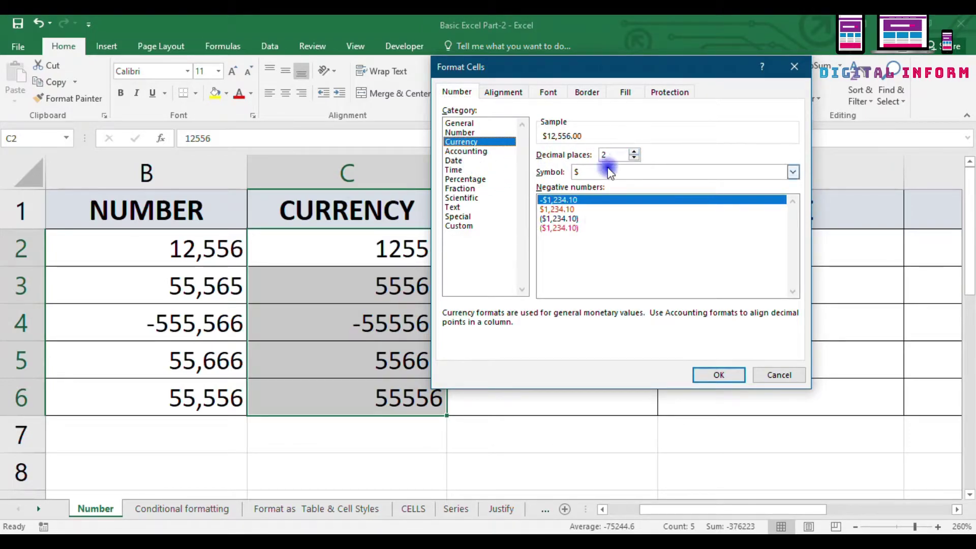
click(558, 201)
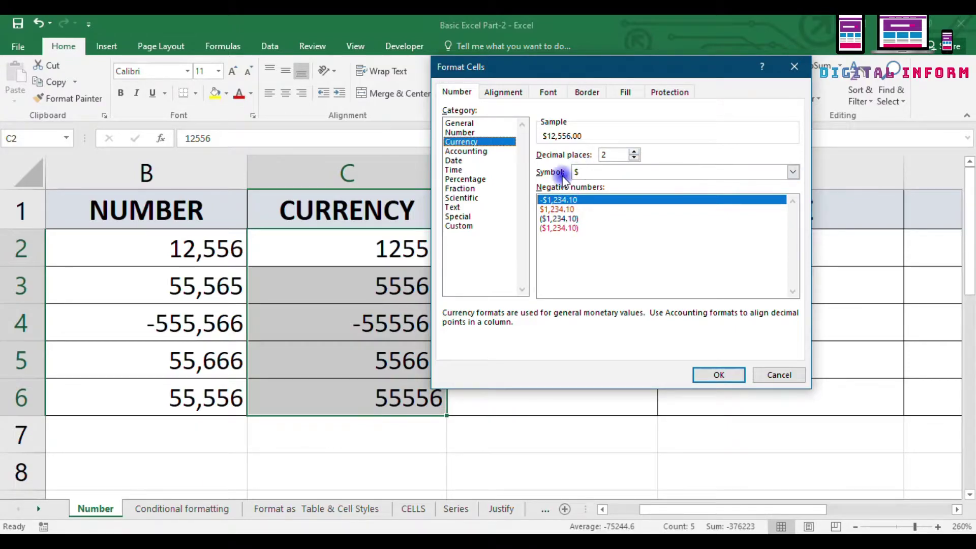
click(622, 172)
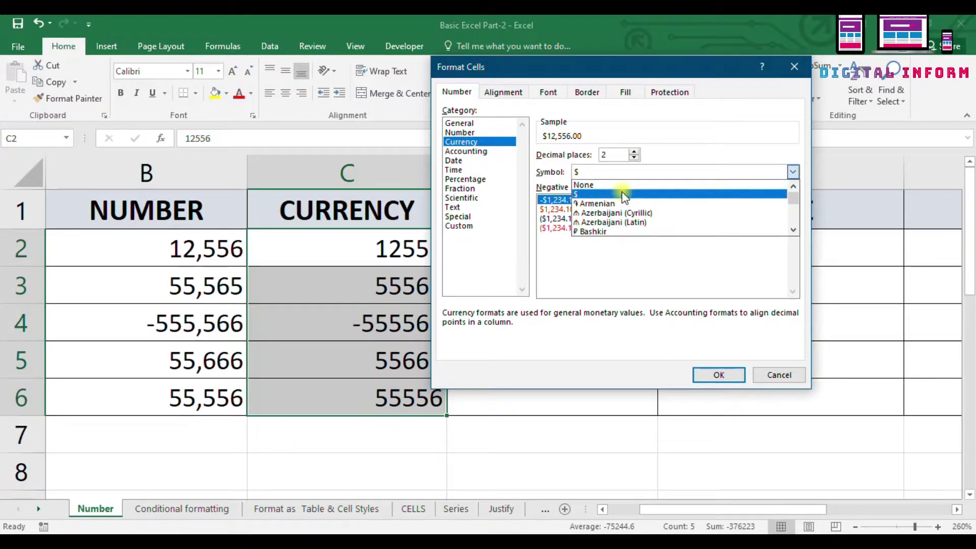
click(624, 194)
click(719, 376)
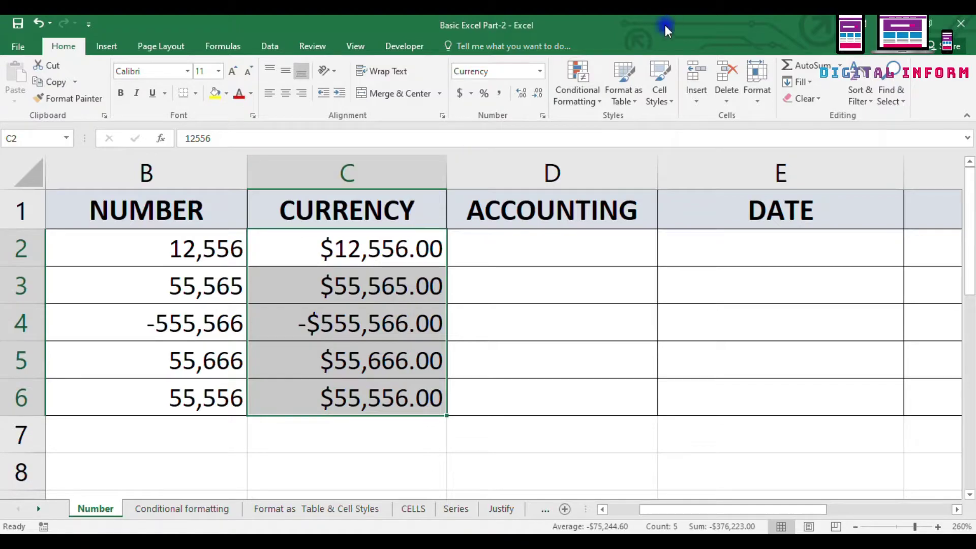
Step: Change the currency symbol of cells C2 to C6 to ₹ English (India)
click(542, 118)
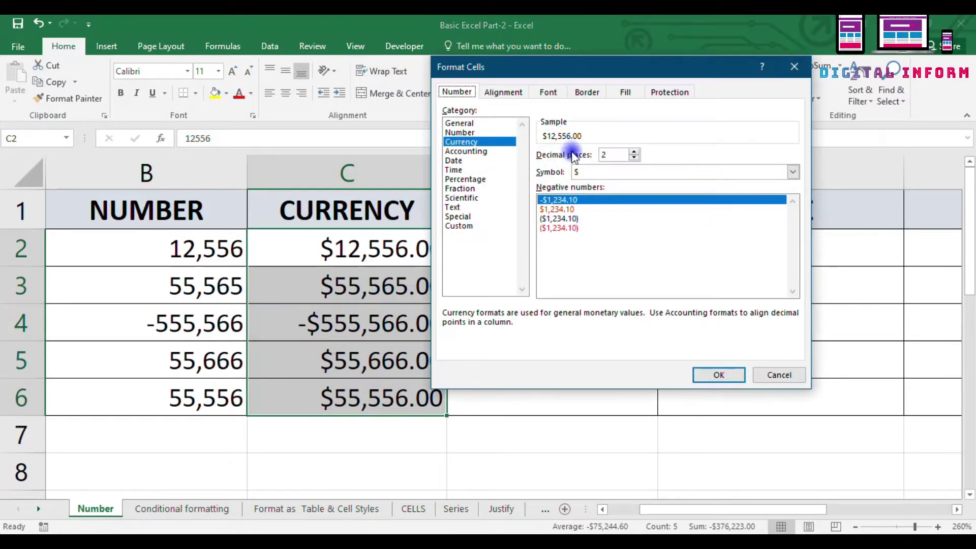
click(593, 173)
scroll(637, 206, down, 10)
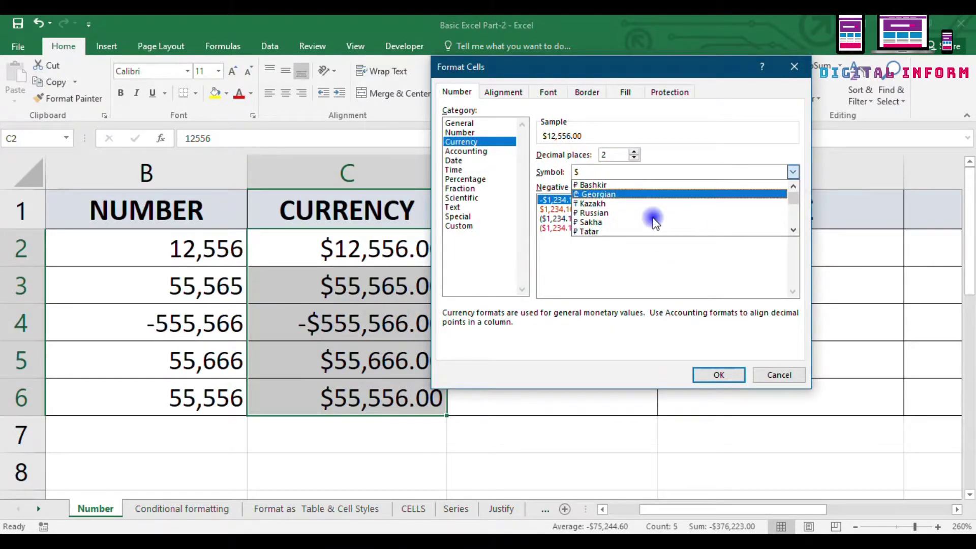
scroll(699, 203, down, 15)
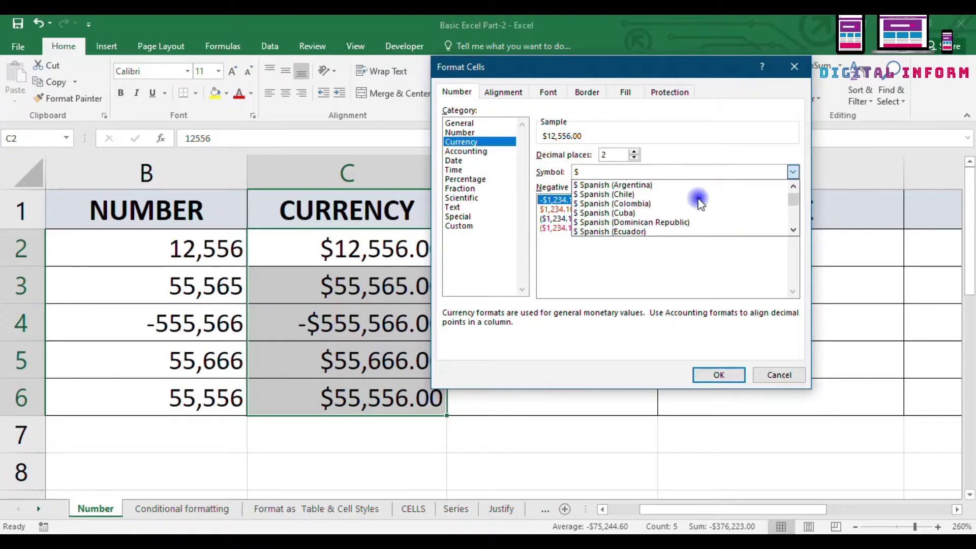
scroll(700, 202, down, 12)
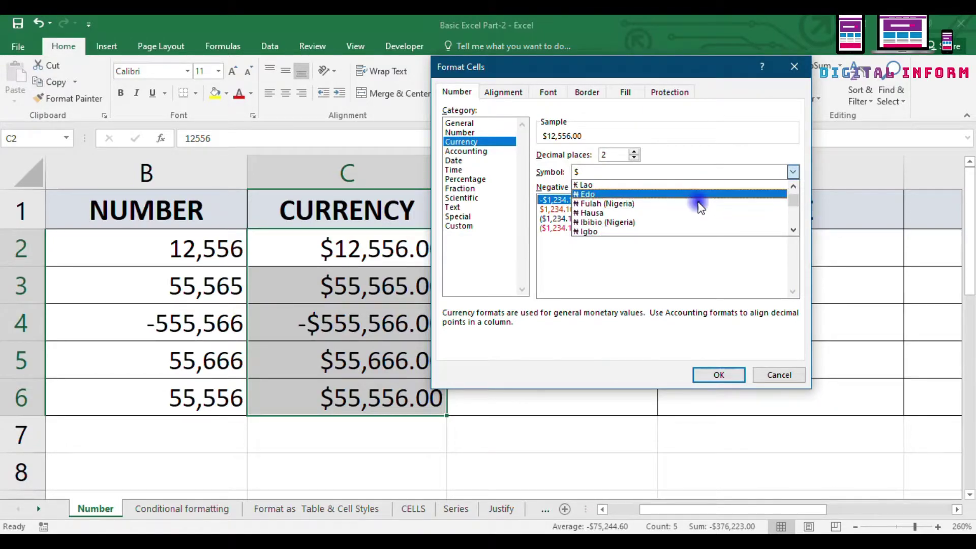
scroll(701, 211, down, 10)
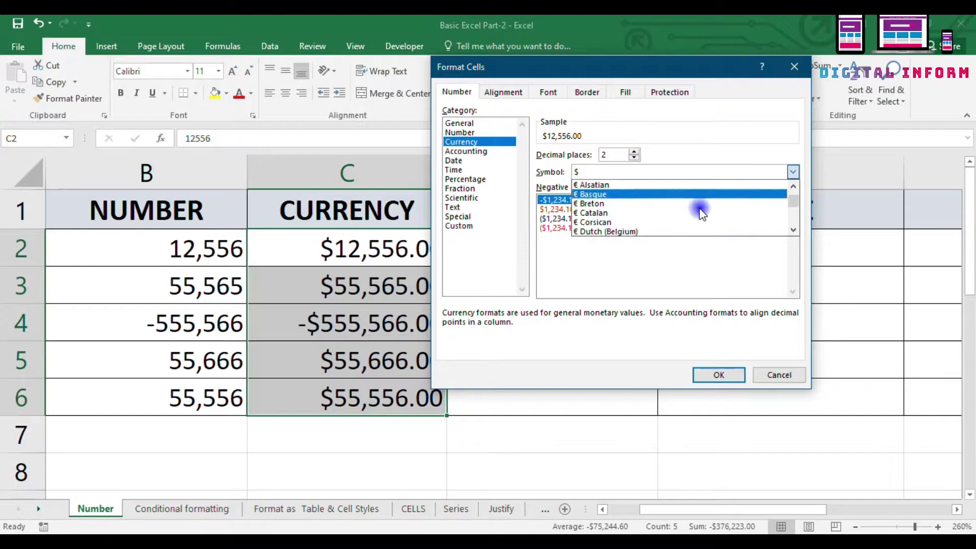
scroll(701, 212, down, 12)
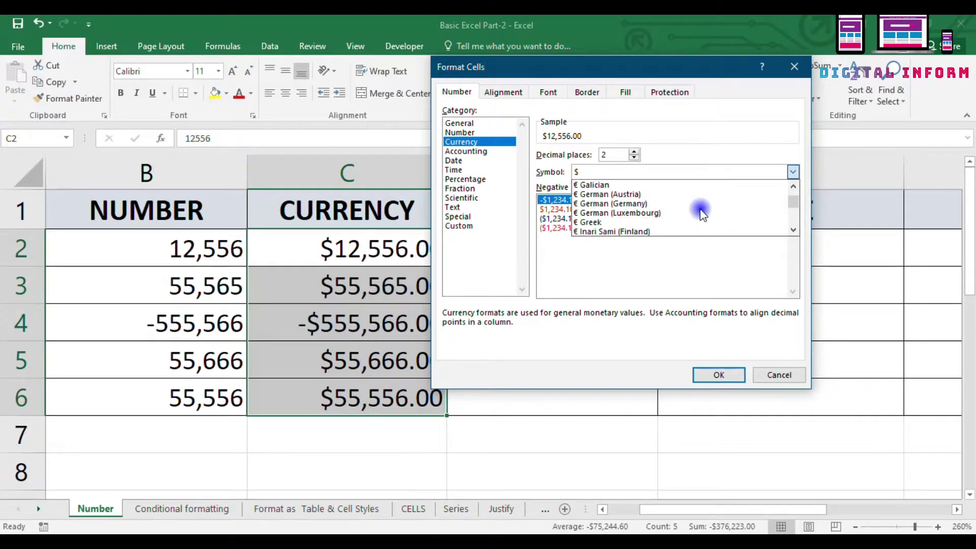
scroll(700, 212, down, 2)
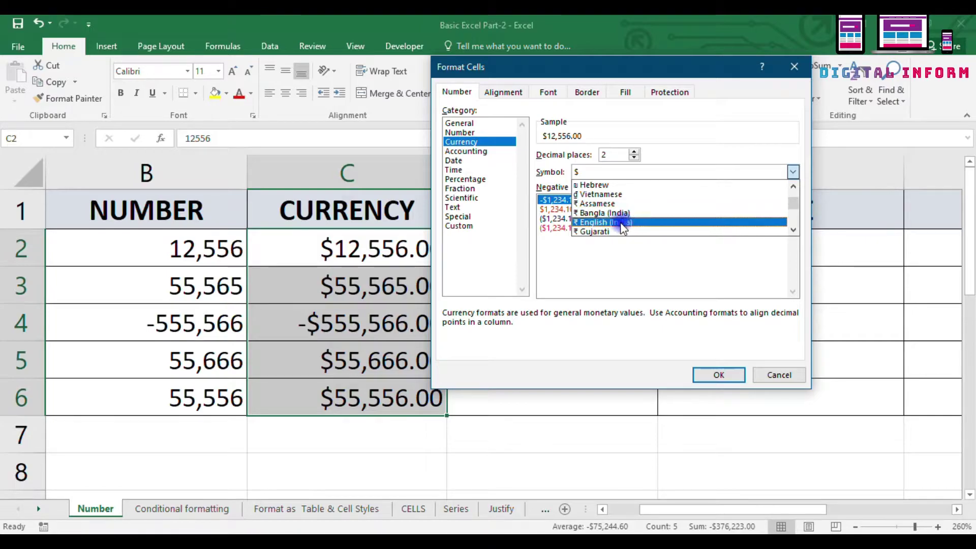
click(621, 222)
click(718, 375)
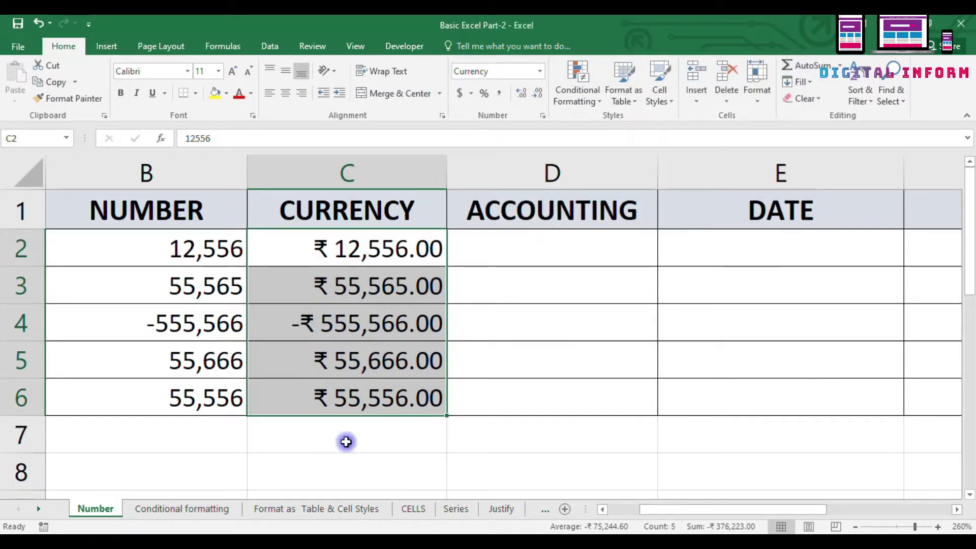
Step: Copy the values of cells B2 to B6 into the ACCOUNTING column, starting at cell D2
click(491, 256)
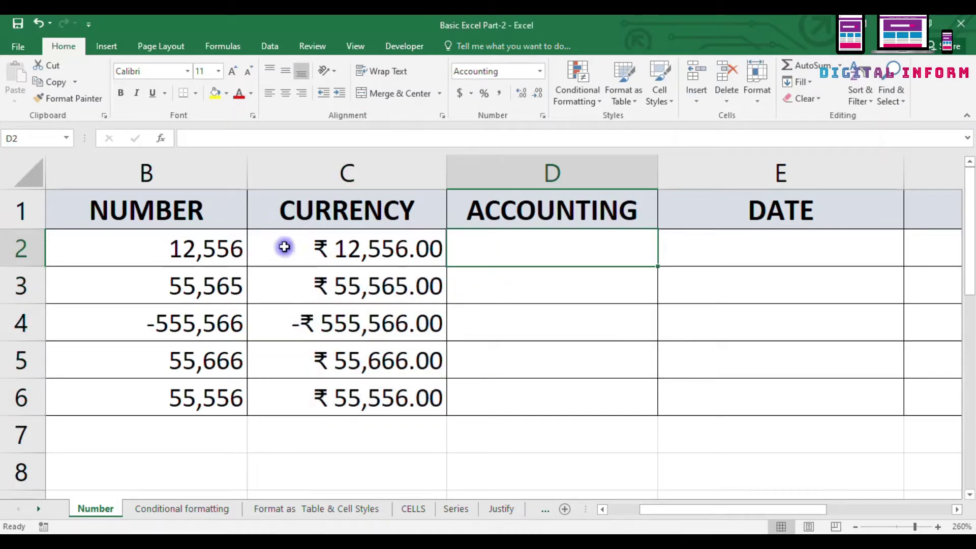
drag(212, 243, 239, 407)
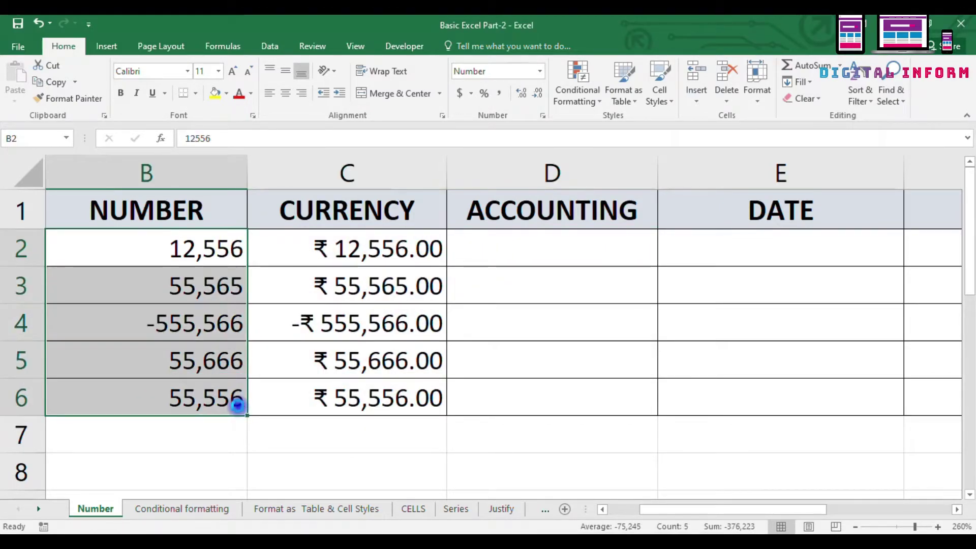
key(ctrl+c)
click(463, 248)
key(ctrl+v)
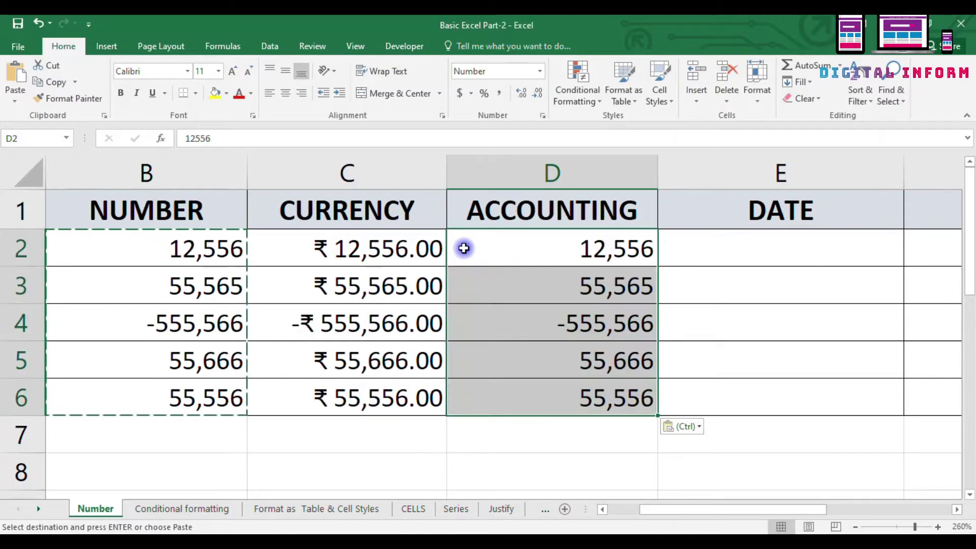
key(Escape)
Step: Reduce the decimal places of cells C2 to C6 in the CURRENCY column to zero
drag(392, 245, 387, 397)
key(ctrl+1)
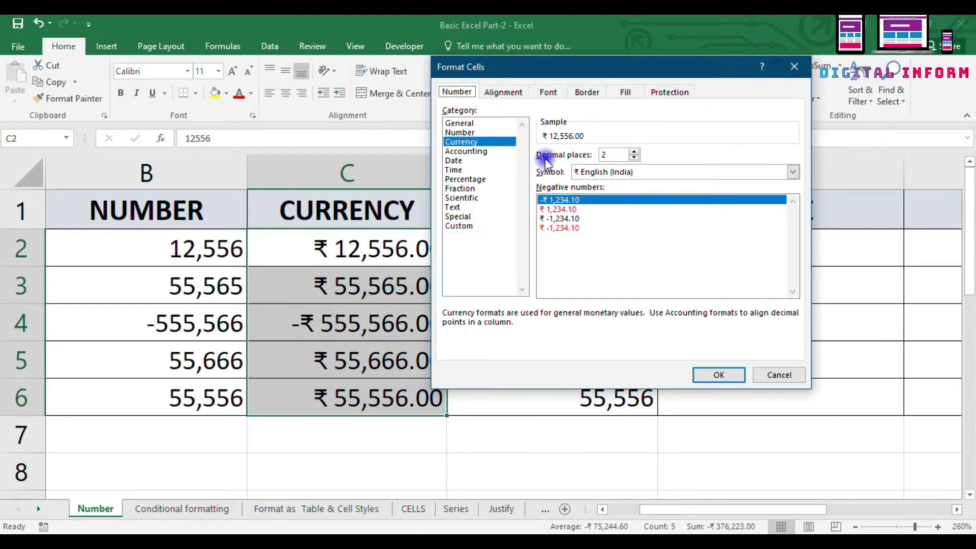
click(795, 61)
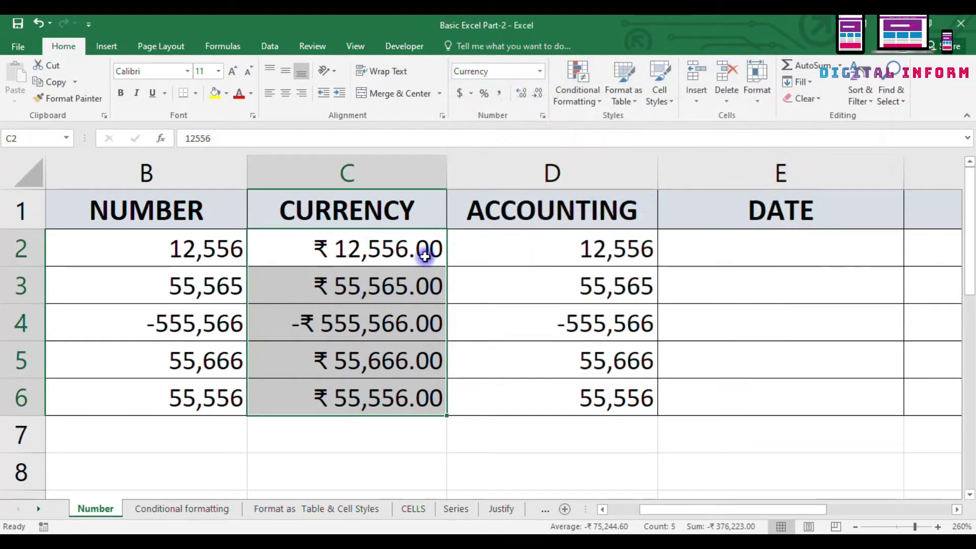
click(539, 102)
click(538, 97)
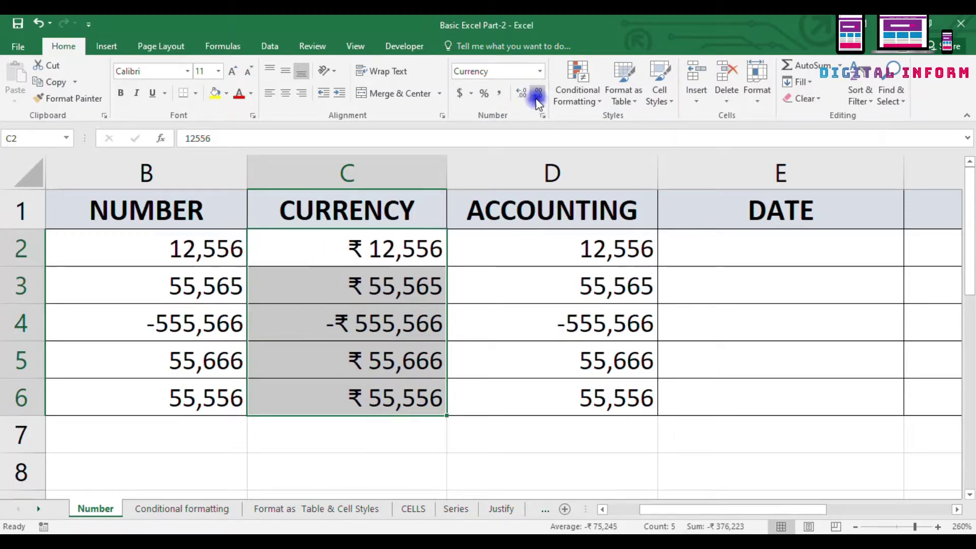
Step: Increase the decimal places of cells C2 to C6 to four and reduce them back to zero
click(521, 95)
click(522, 94)
click(521, 95)
click(523, 96)
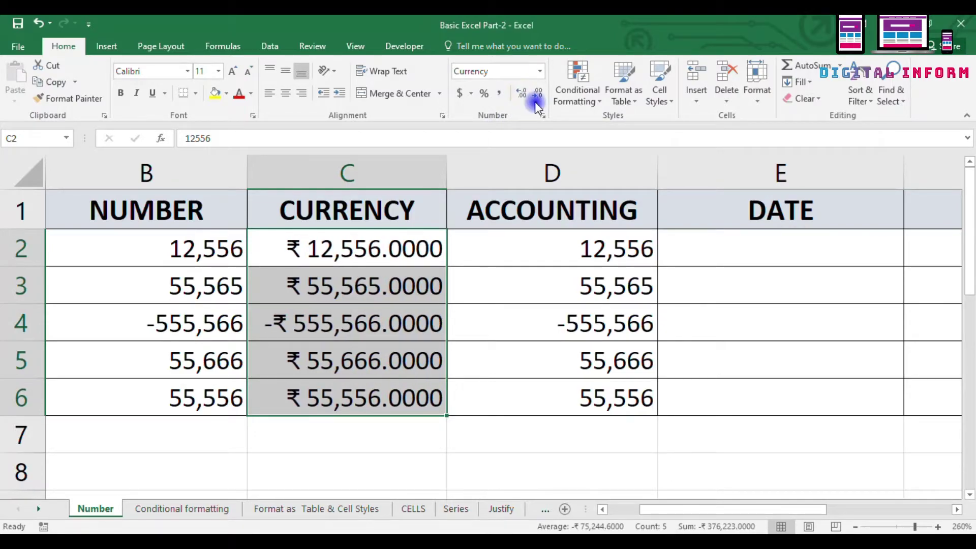
click(536, 100)
click(536, 101)
click(534, 100)
click(535, 99)
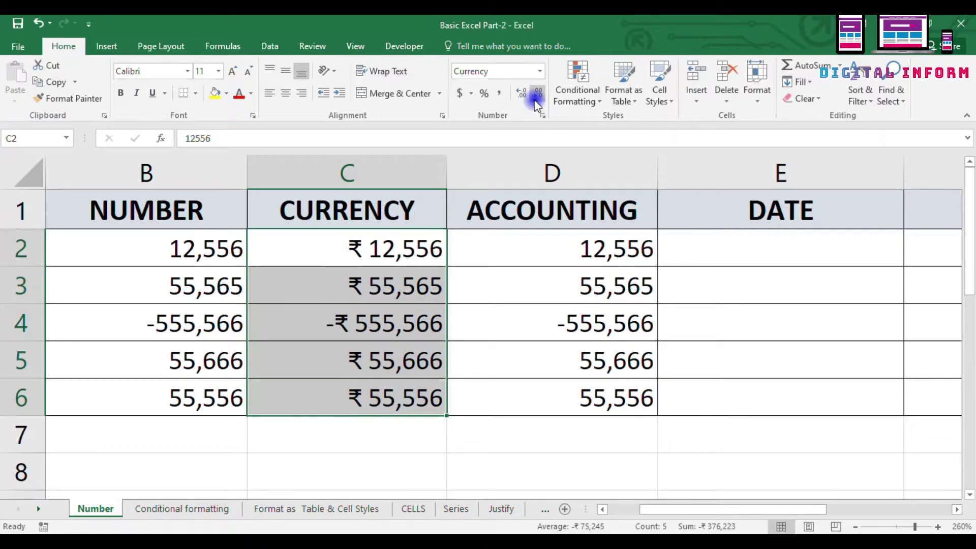
Step: Format cells D2 to D6 as Accounting with the $ symbol and 0 decimal places
click(534, 285)
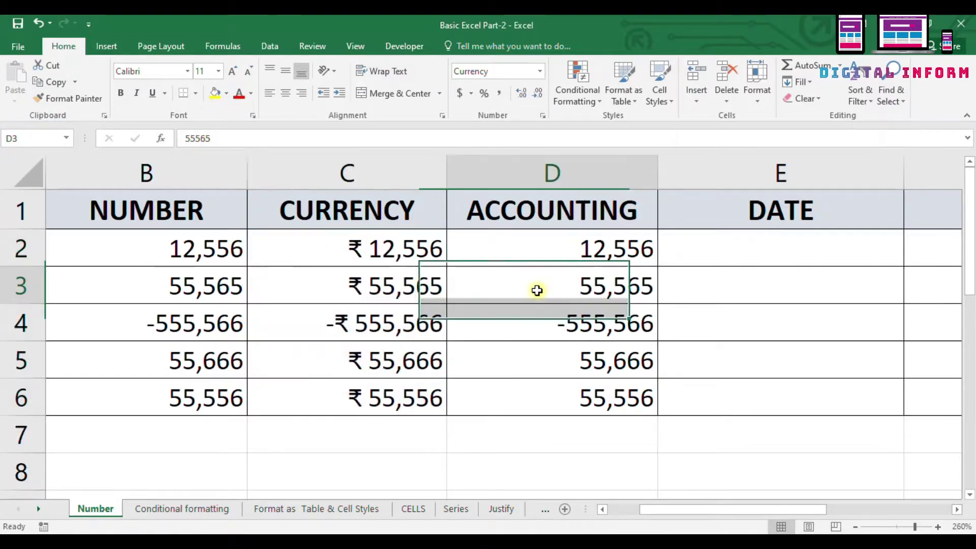
drag(526, 257, 521, 397)
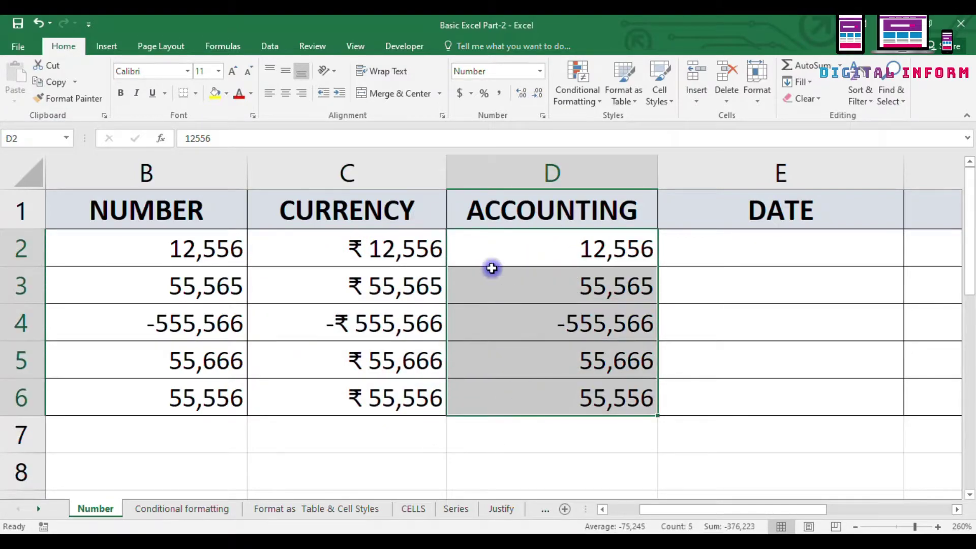
click(542, 116)
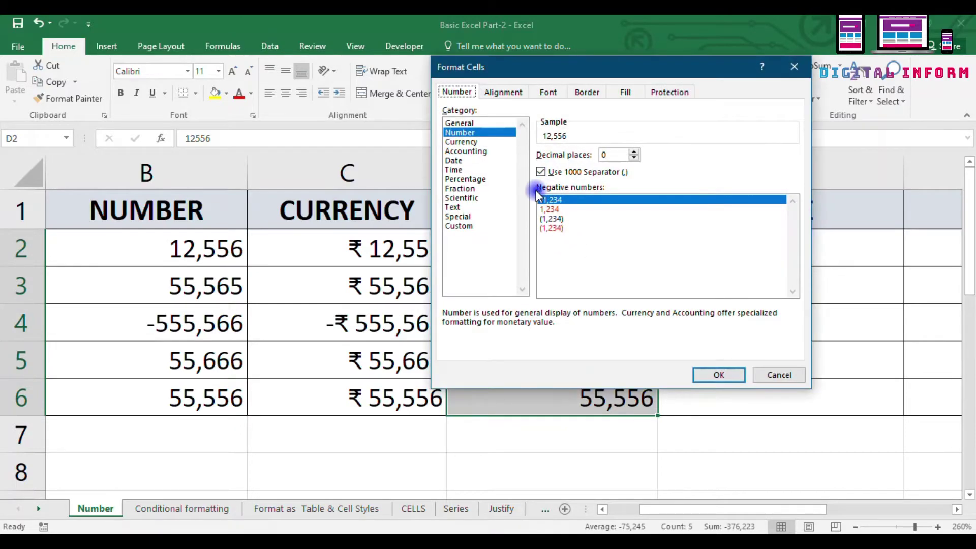
click(468, 152)
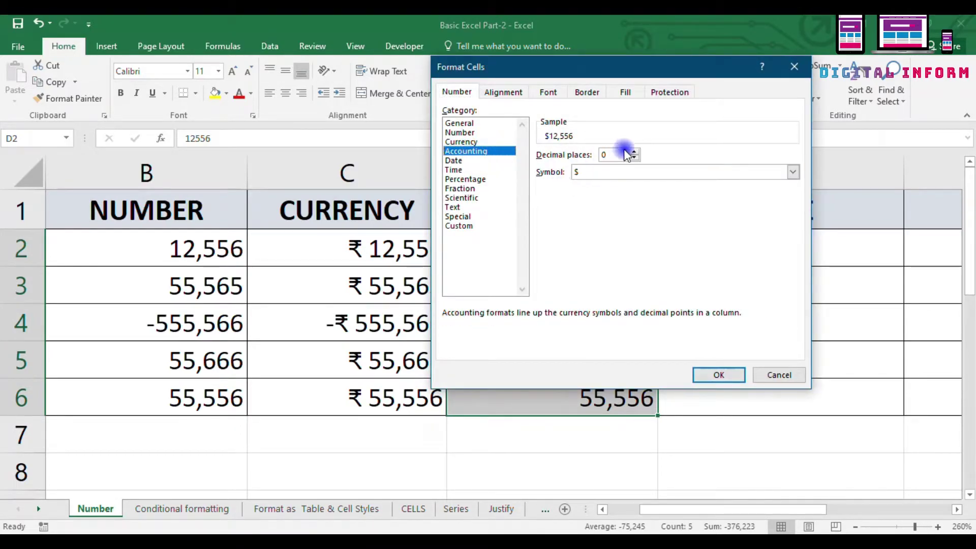
click(604, 173)
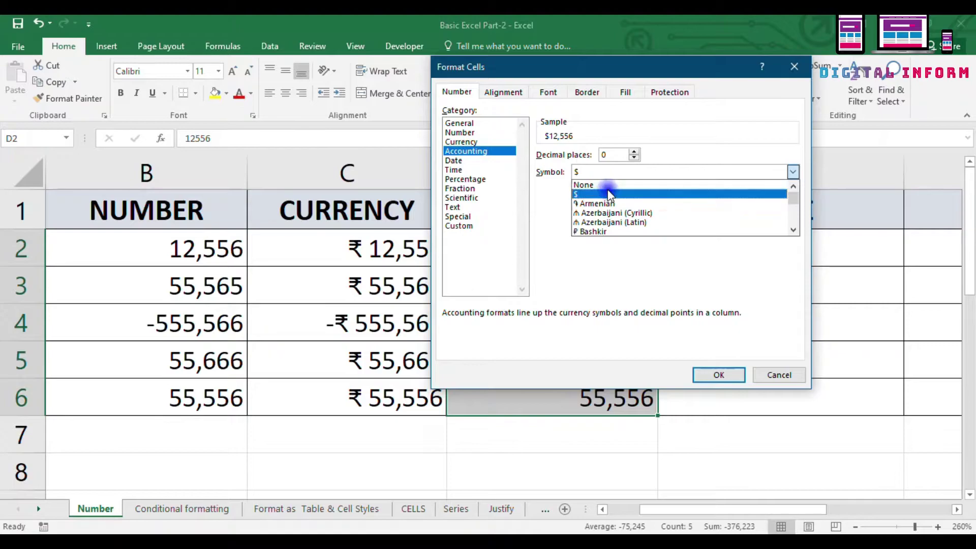
click(608, 191)
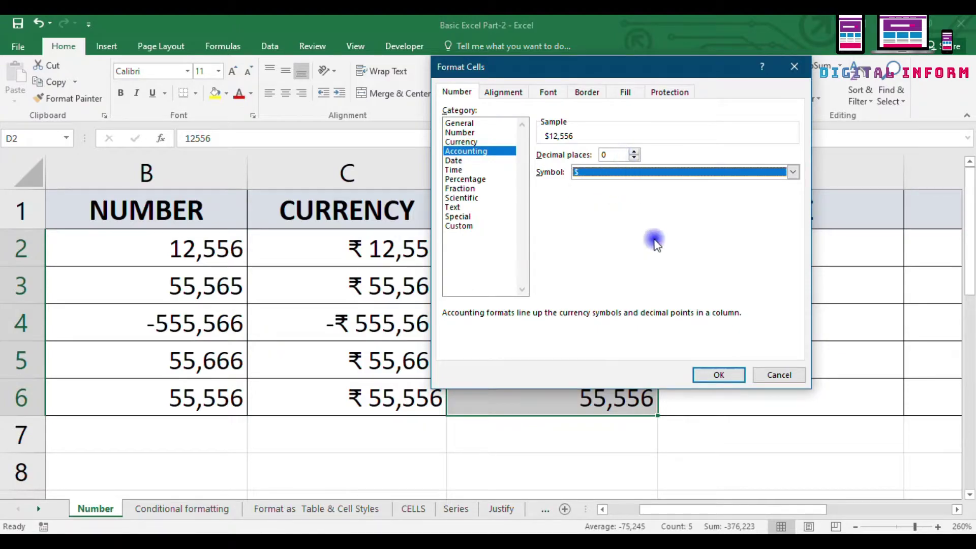
click(706, 374)
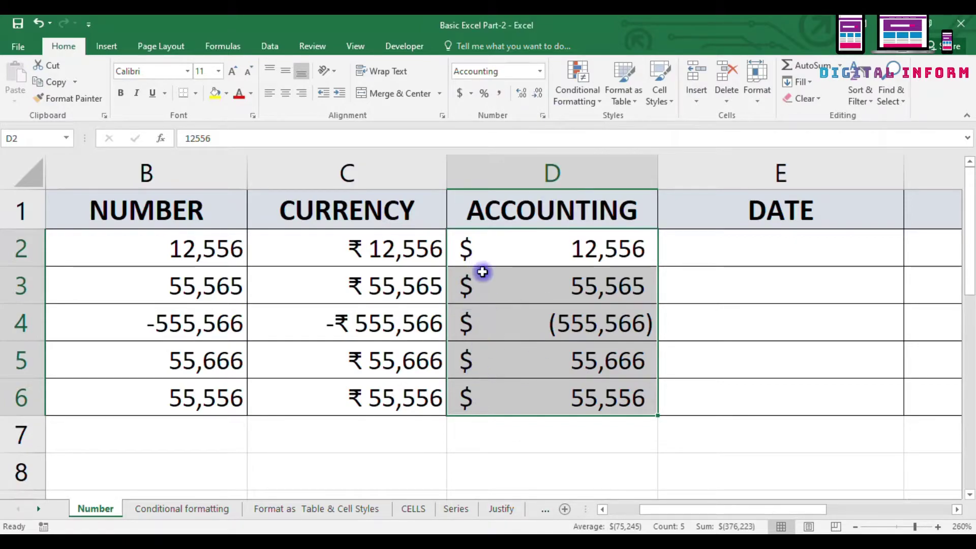
click(320, 251)
drag(466, 251, 460, 400)
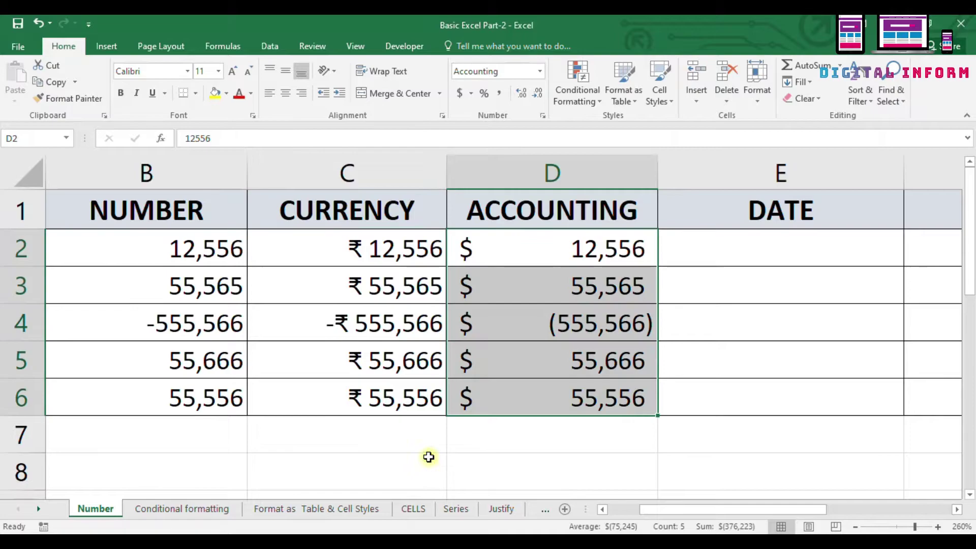
click(429, 456)
Step: Change the Accounting symbol of cells D2 to D6 from the $ sign to the Indian rupee sign ₹
drag(499, 243, 538, 389)
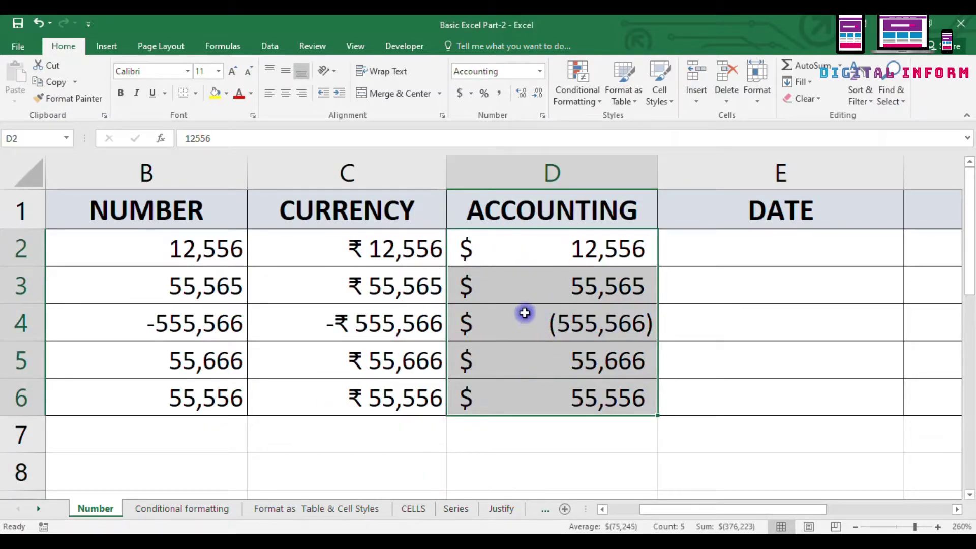
click(545, 116)
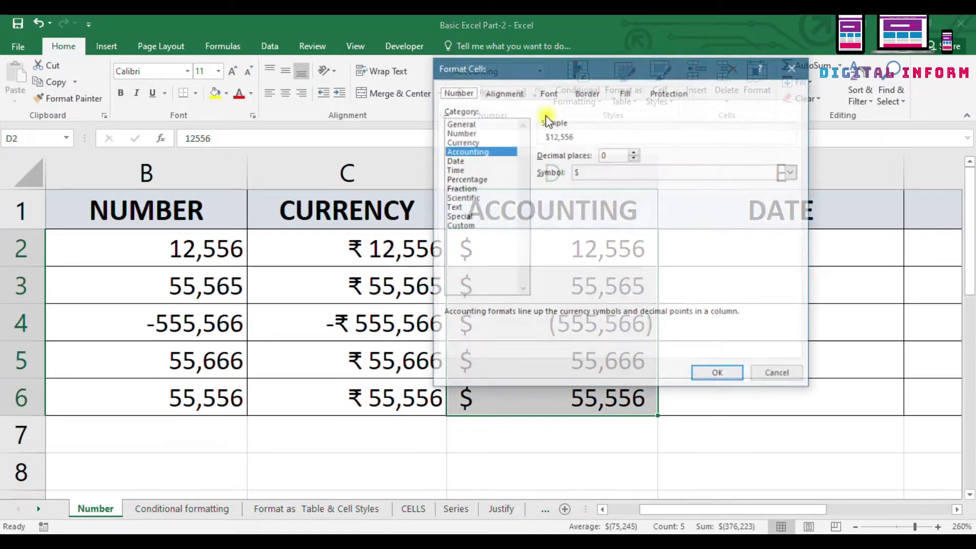
click(603, 172)
scroll(625, 218, down, 20)
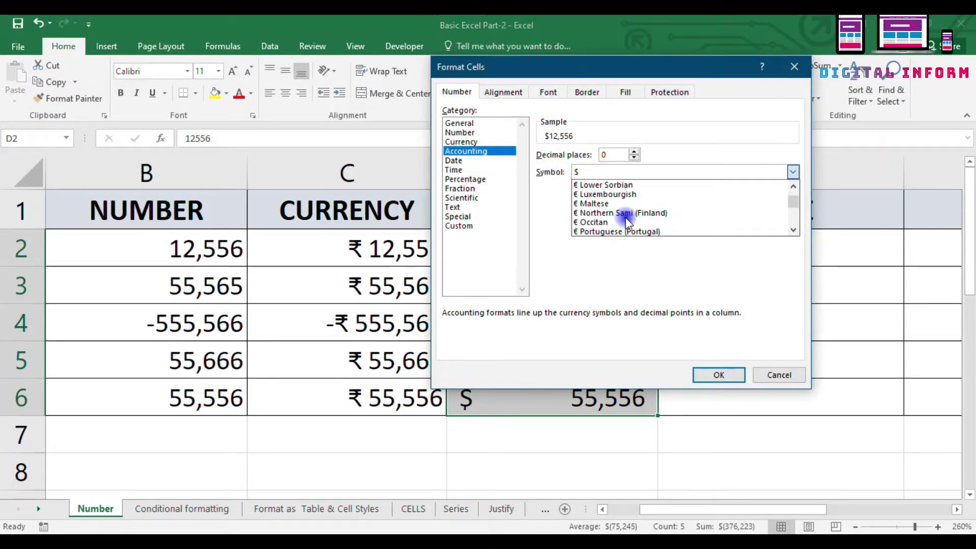
scroll(625, 218, down, 5)
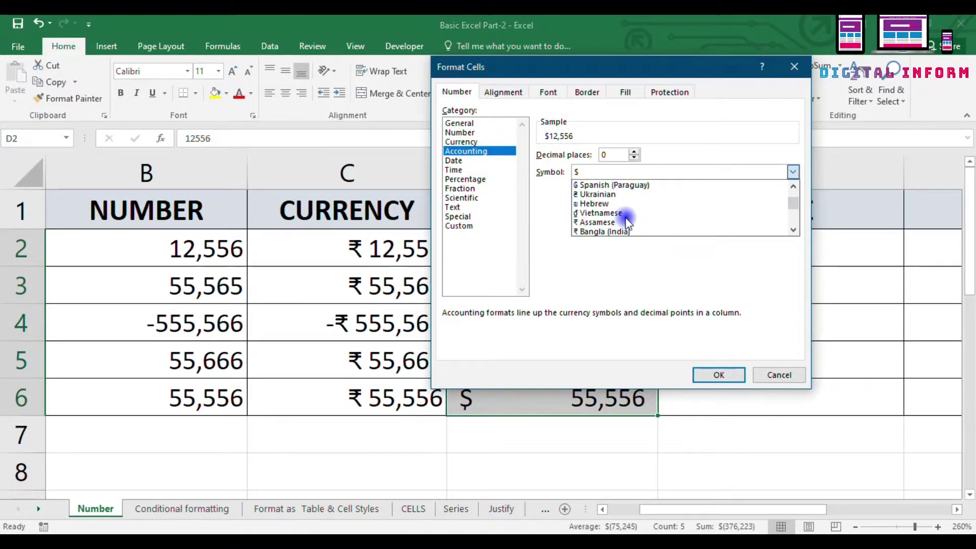
click(613, 232)
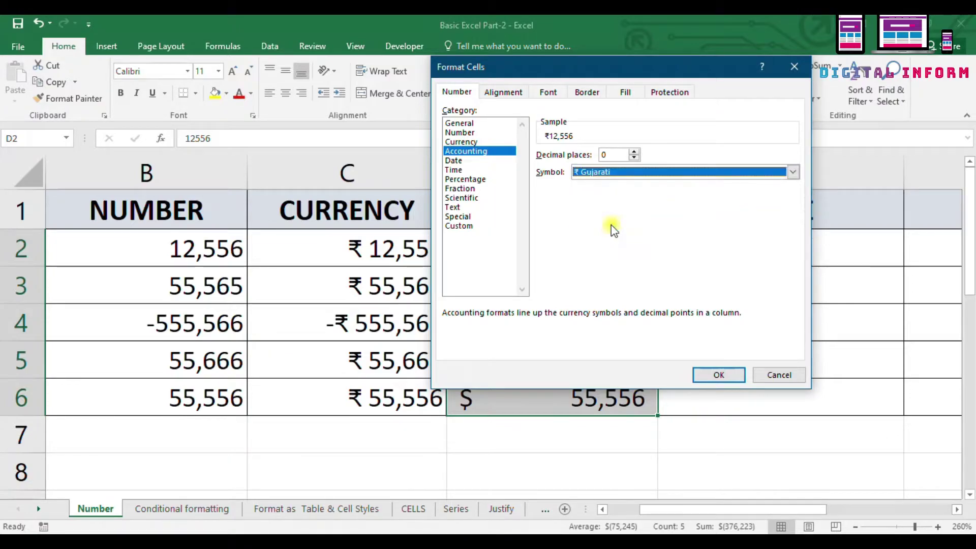
click(616, 173)
click(621, 225)
click(719, 376)
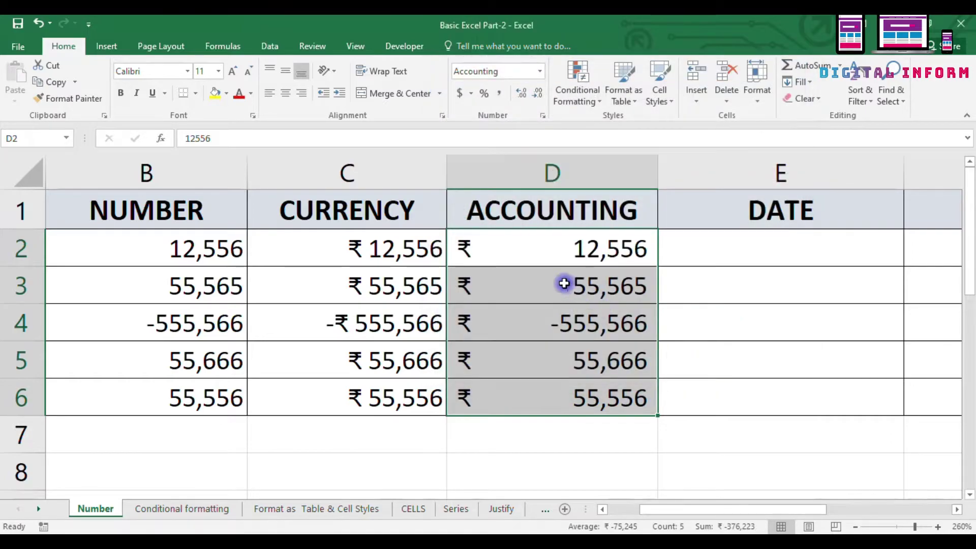
click(516, 447)
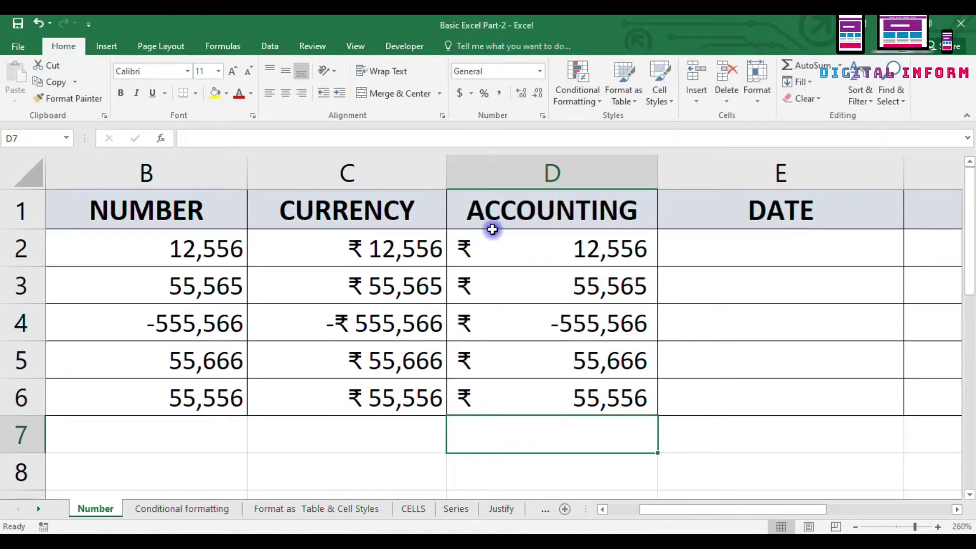
Step: Compare the currency symbol placement in cells C2 to C6 with that in cells D2 to D6
drag(496, 242, 528, 397)
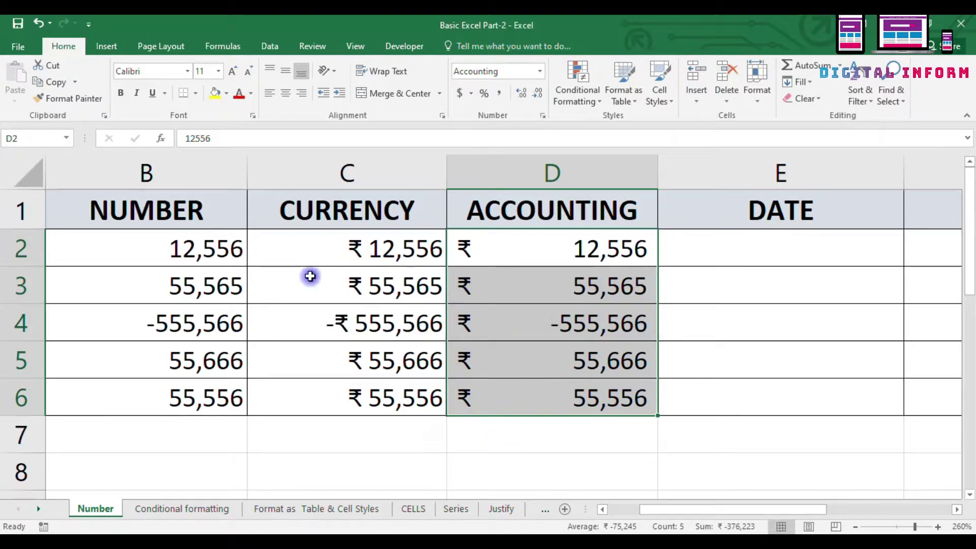
drag(310, 261, 337, 379)
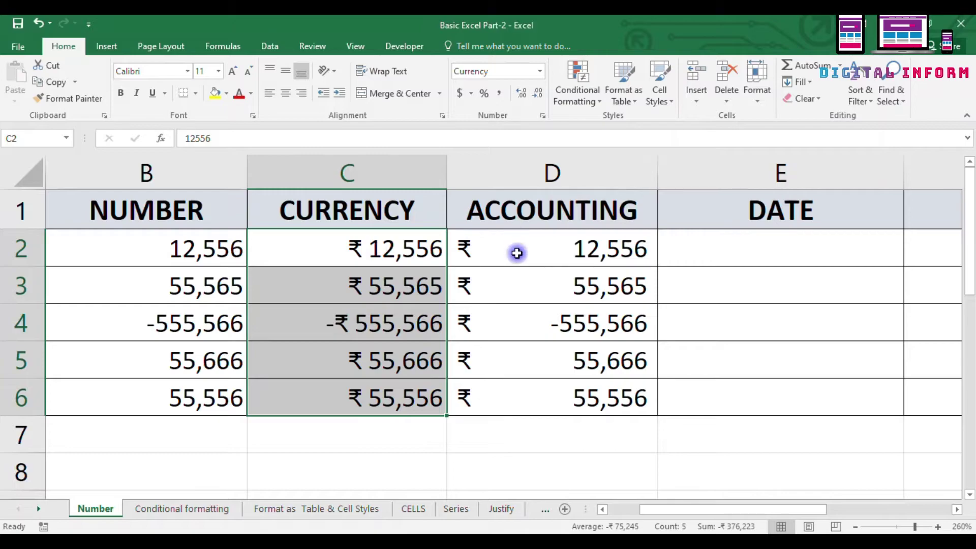
drag(516, 250, 508, 399)
click(516, 441)
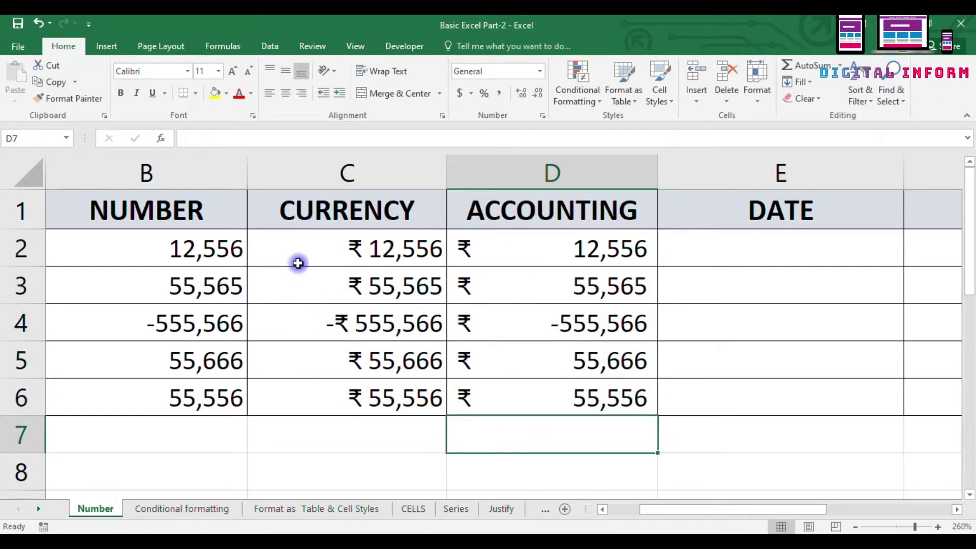
drag(299, 257, 320, 405)
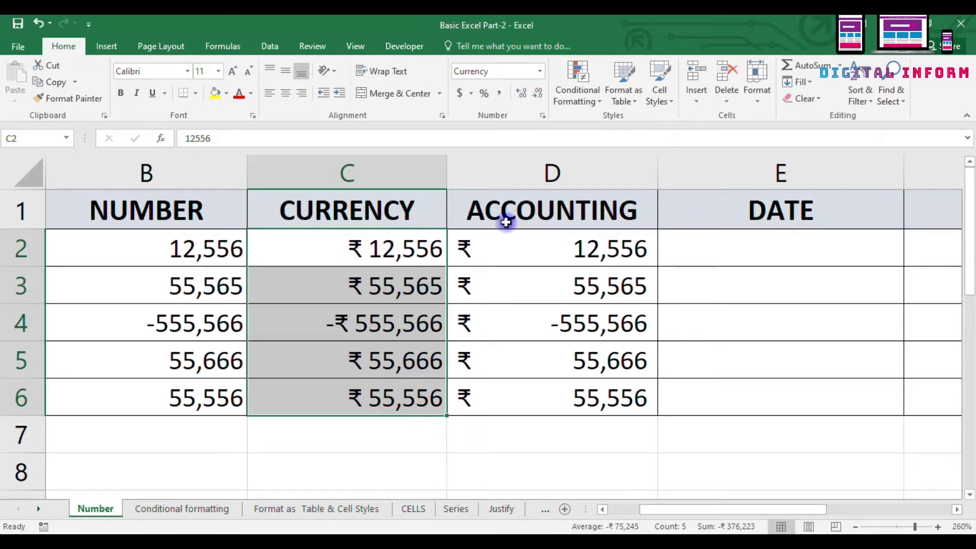
Step: Compare the rupee symbol placement and negative amount display between the Accounting cells in column D and the Currency cells in column C
drag(539, 242, 524, 392)
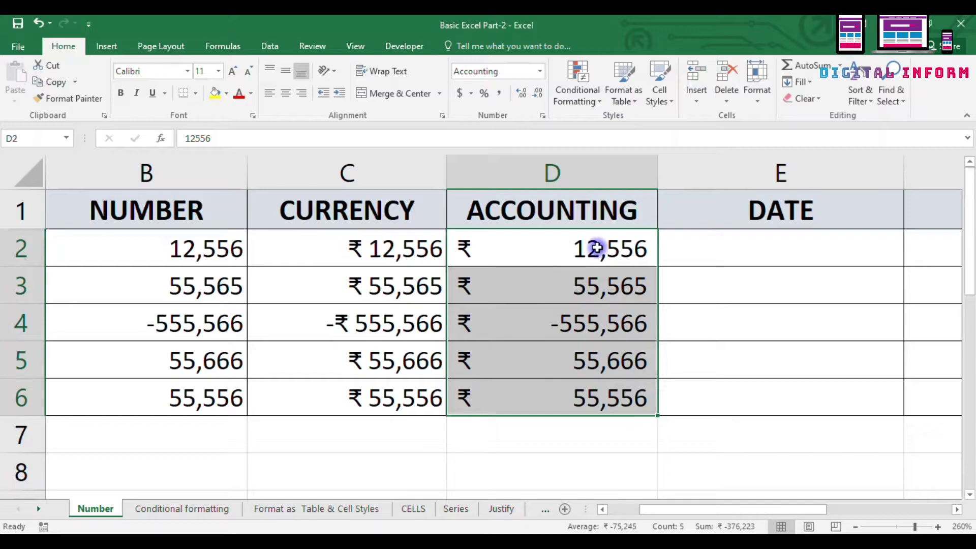
click(503, 250)
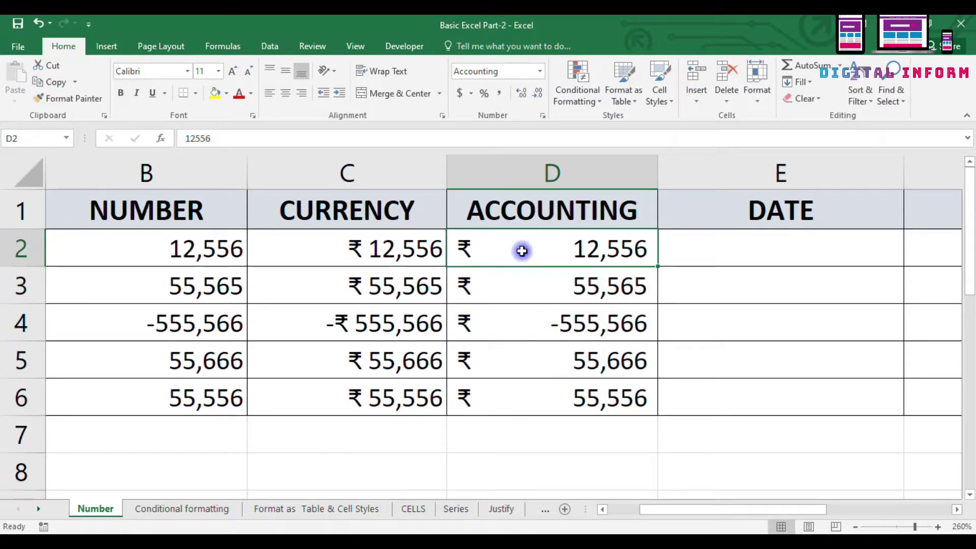
click(308, 253)
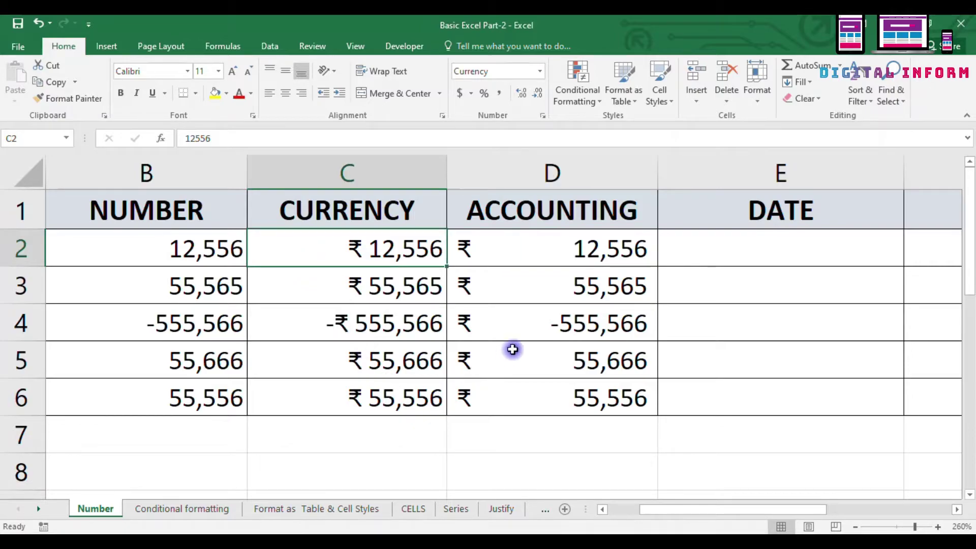
click(538, 326)
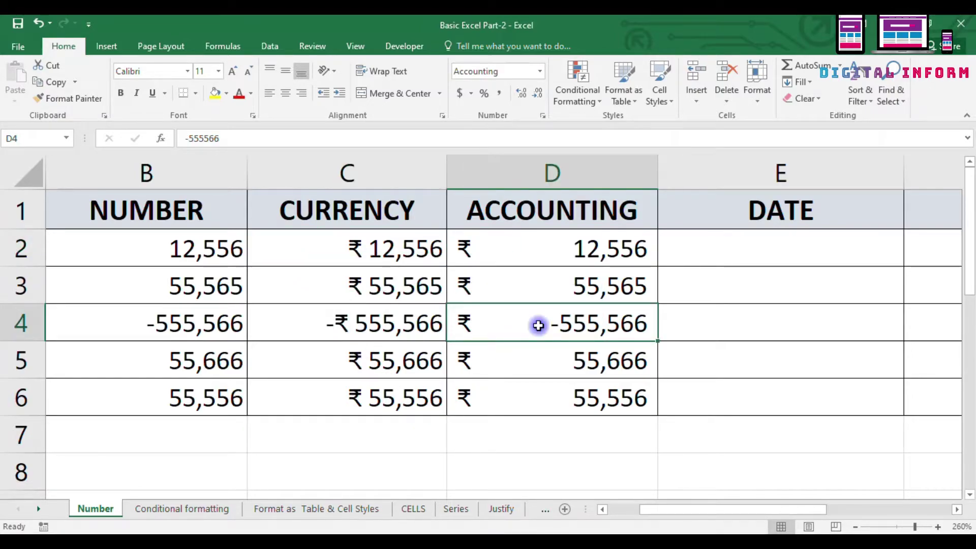
Step: Enter 0 in cells C4, D4 and B4 and compare how the Currency, Accounting and Number formats display zero
click(404, 332)
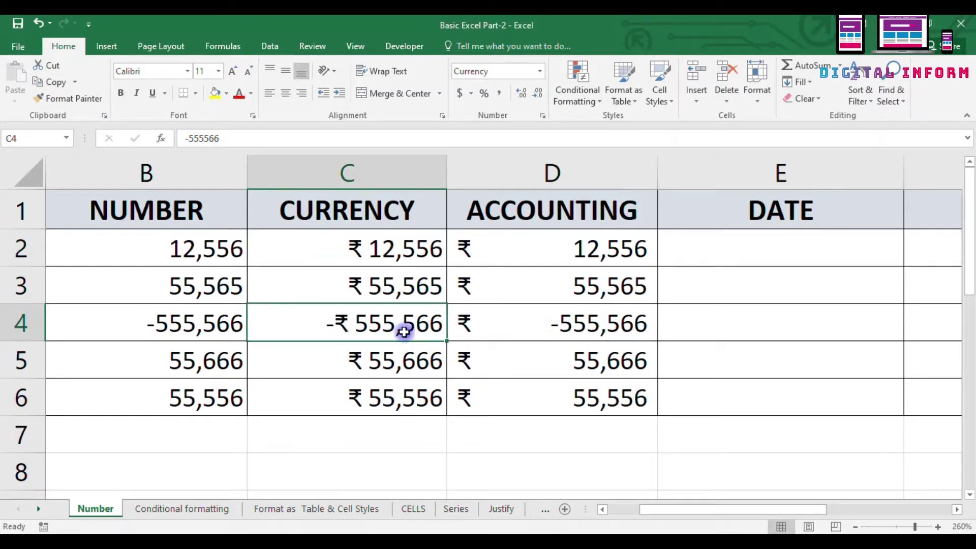
text(0)
key(Return)
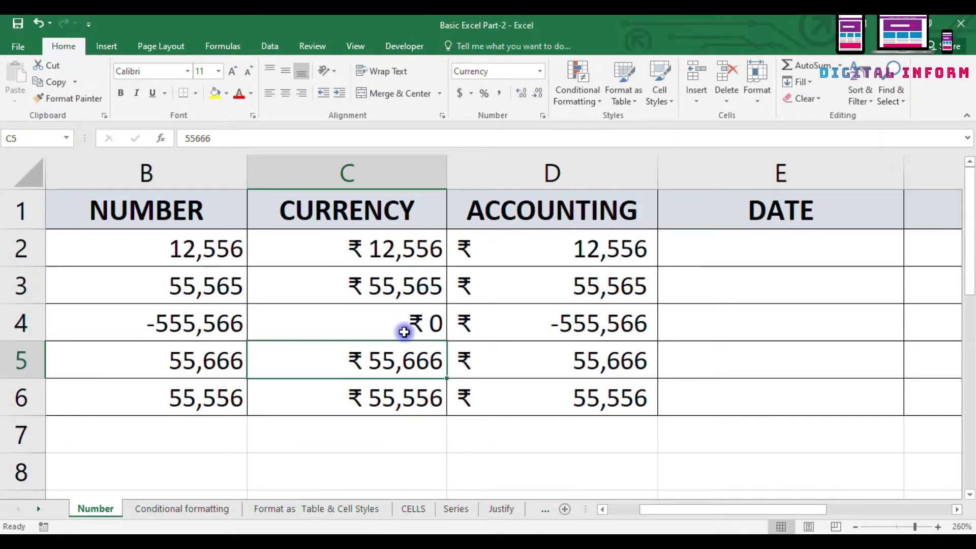
click(535, 327)
text(0)
key(Return)
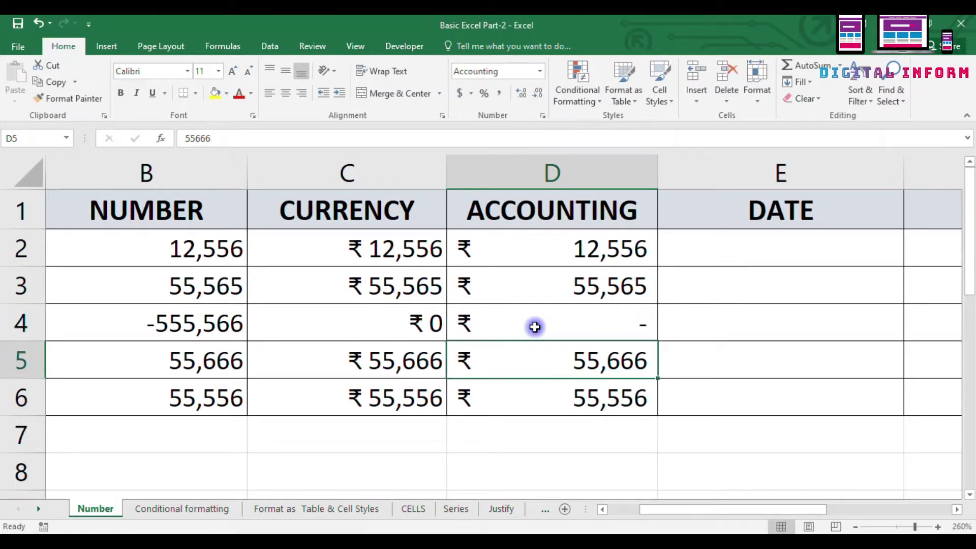
click(536, 323)
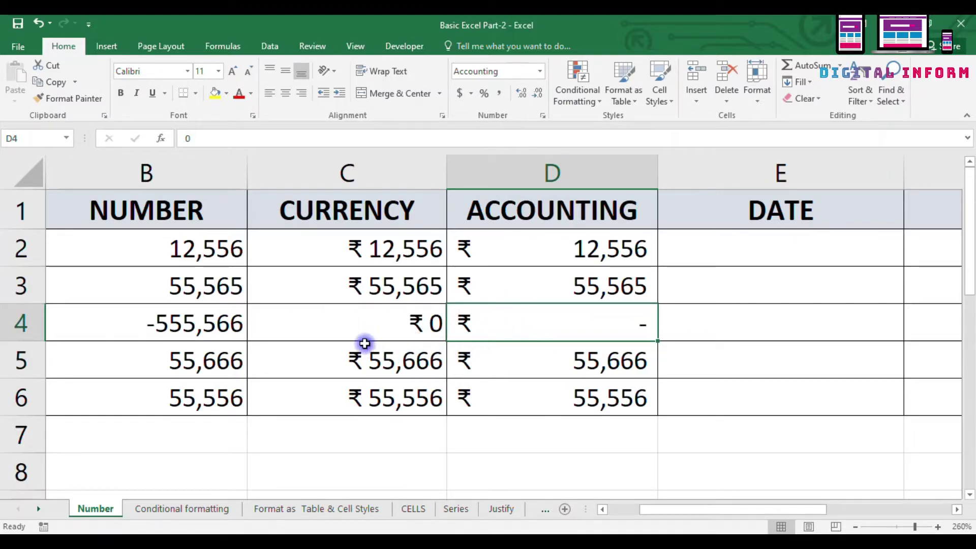
click(194, 326)
text(0)
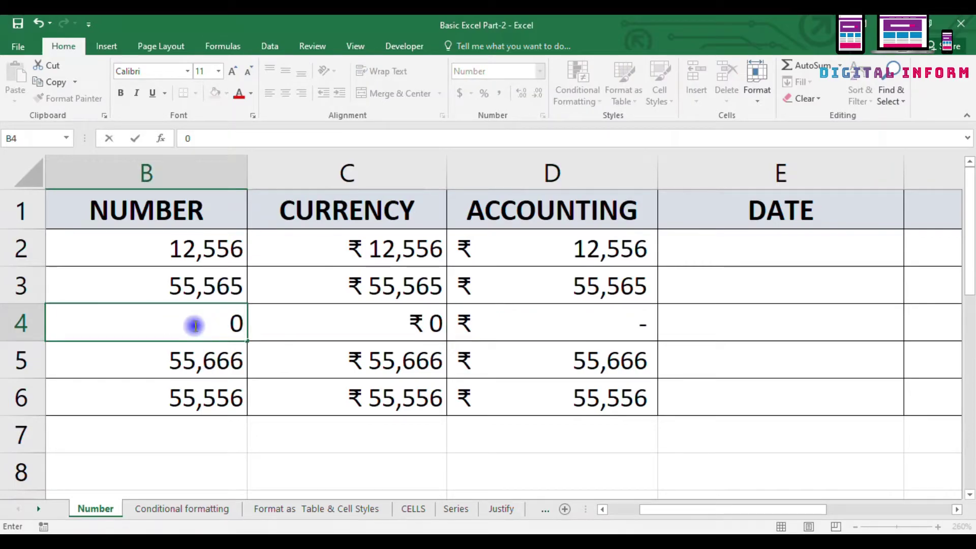
key(Return)
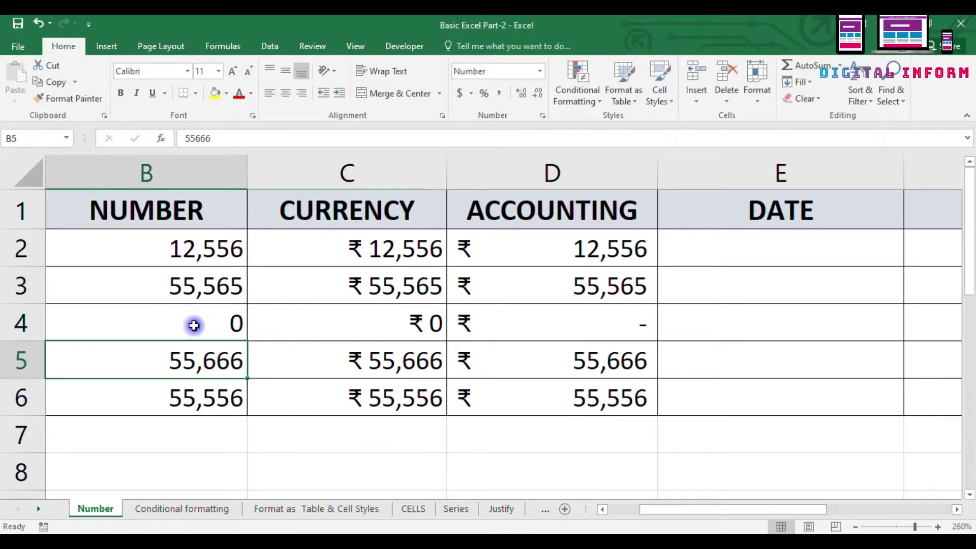
click(193, 326)
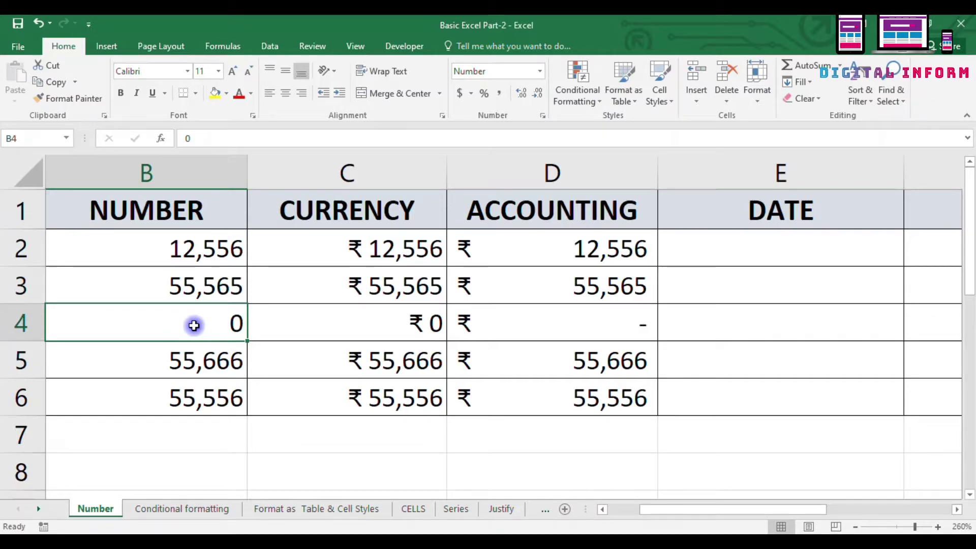
key(Right)
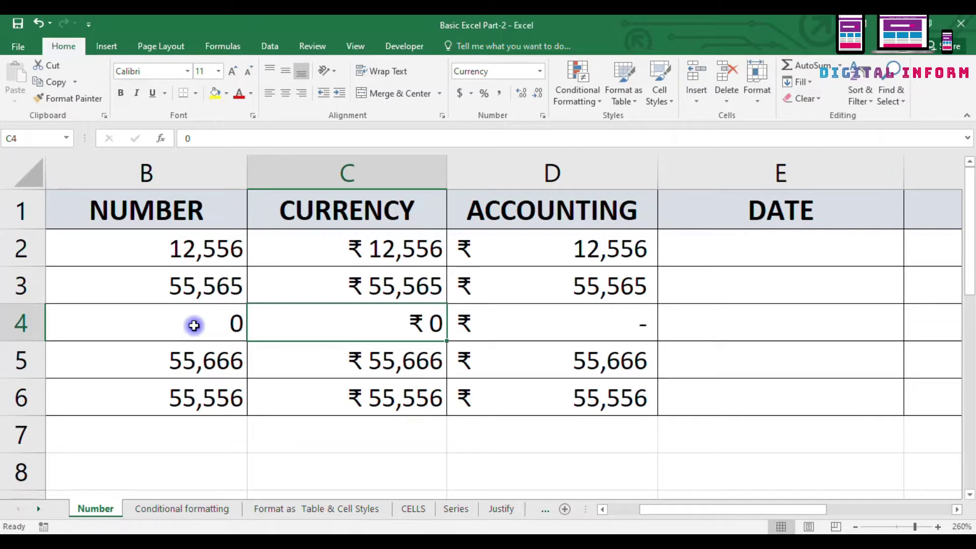
key(Right)
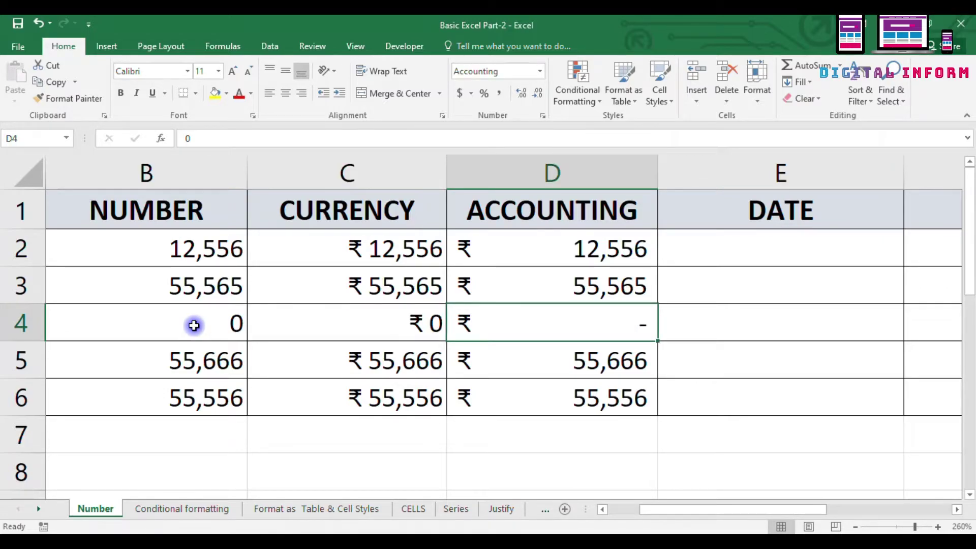
Step: Enter the date 9/9/2020 in cell E2 under the DATE header
key(Right)
key(Right)
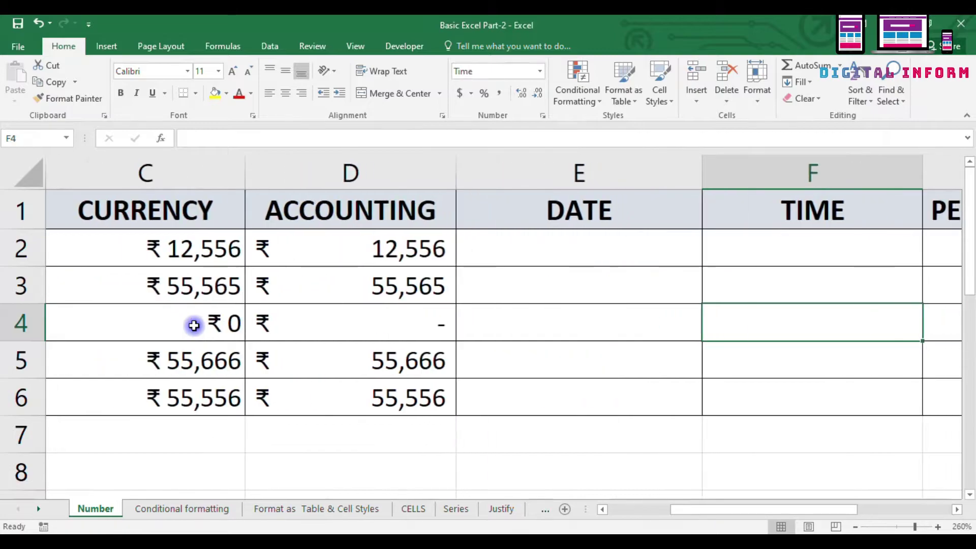
key(Left)
key(Up)
key(Up)
key(Up)
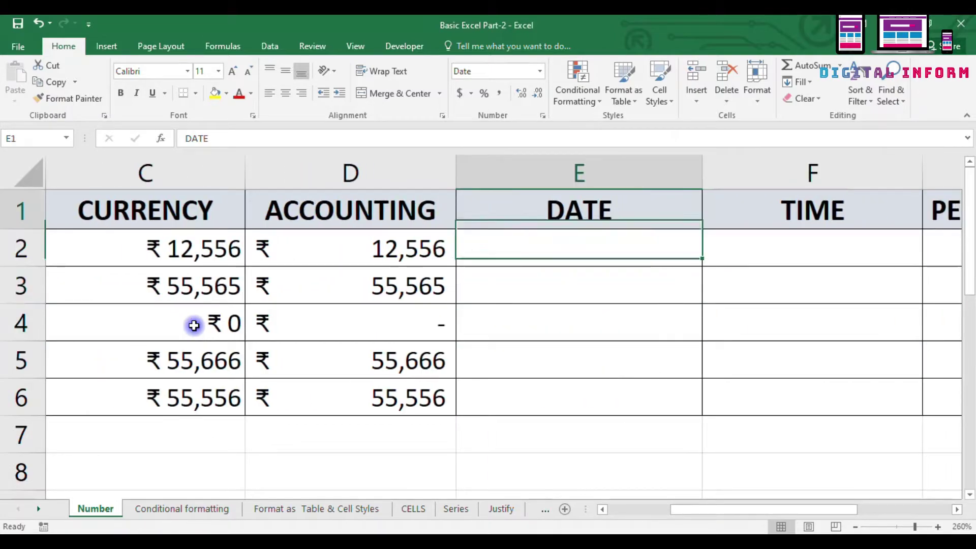
key(Down)
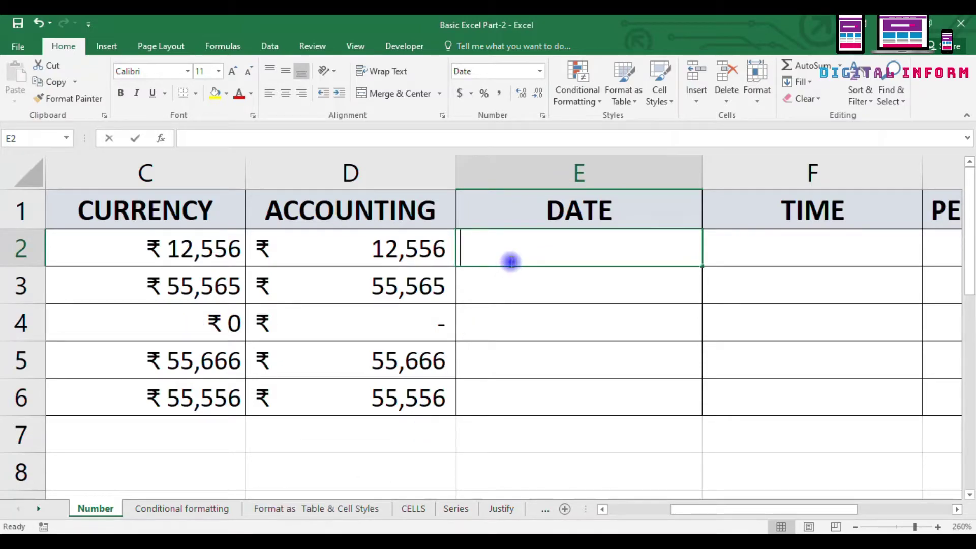
text(9/9/2020)
key(Return)
key(Up)
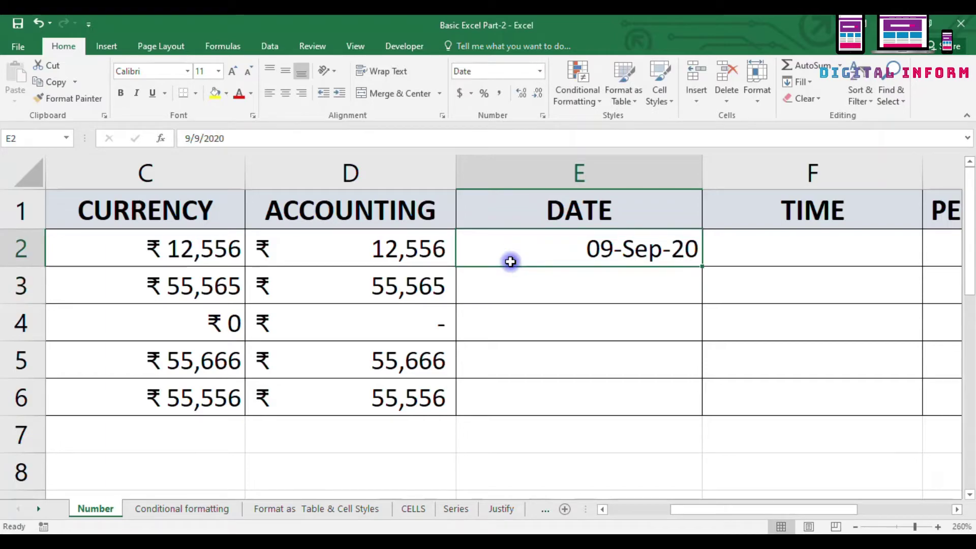
Step: Fill the date series from cell E2 down to E6
key(shift+Down)
key(shift+Down)
key(Up)
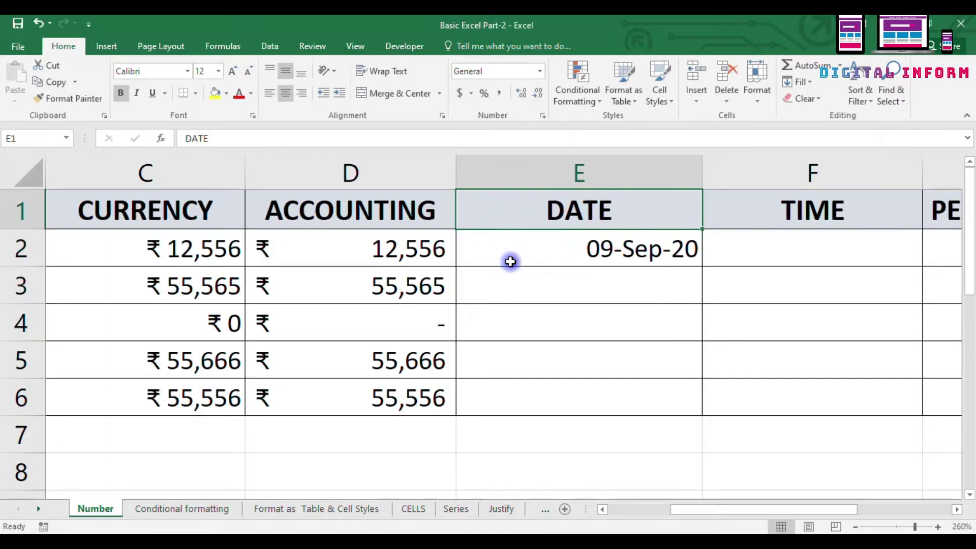
click(638, 252)
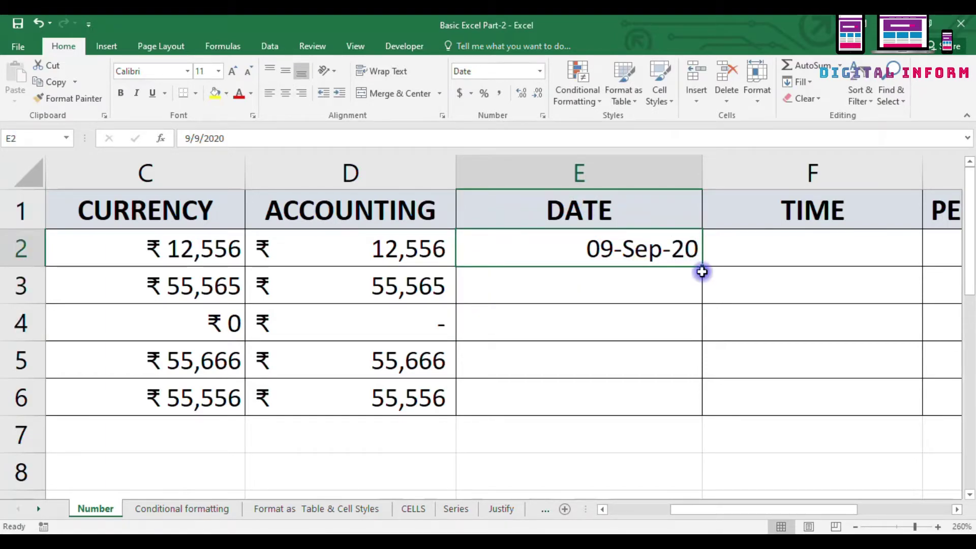
drag(702, 267, 693, 421)
click(567, 430)
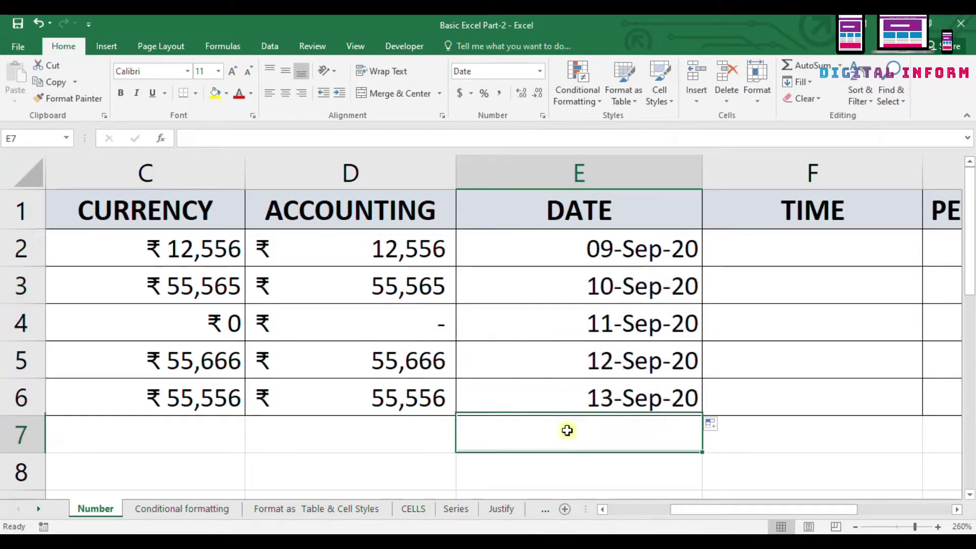
Step: Change the number format of the dates in cells E2 to E6 to General
click(542, 252)
drag(546, 290, 569, 392)
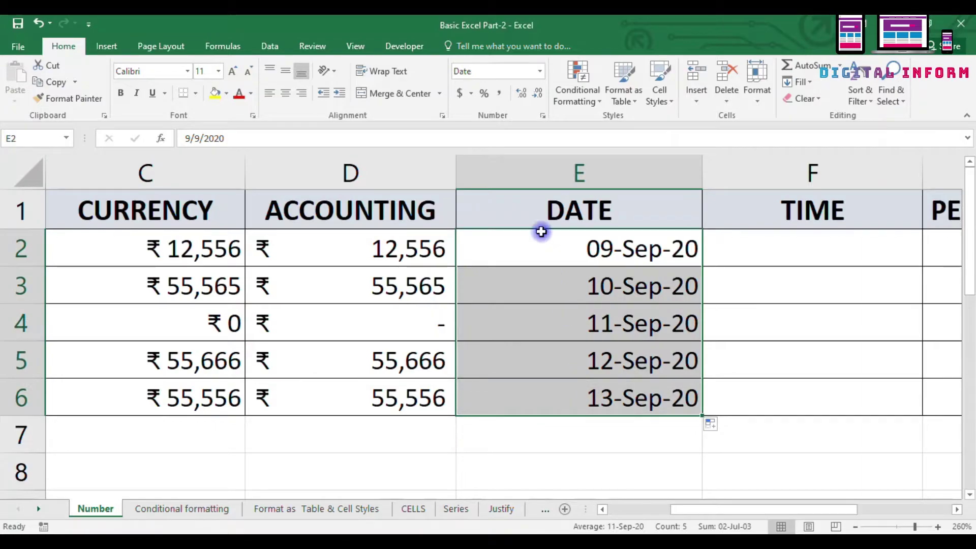
click(539, 71)
click(496, 88)
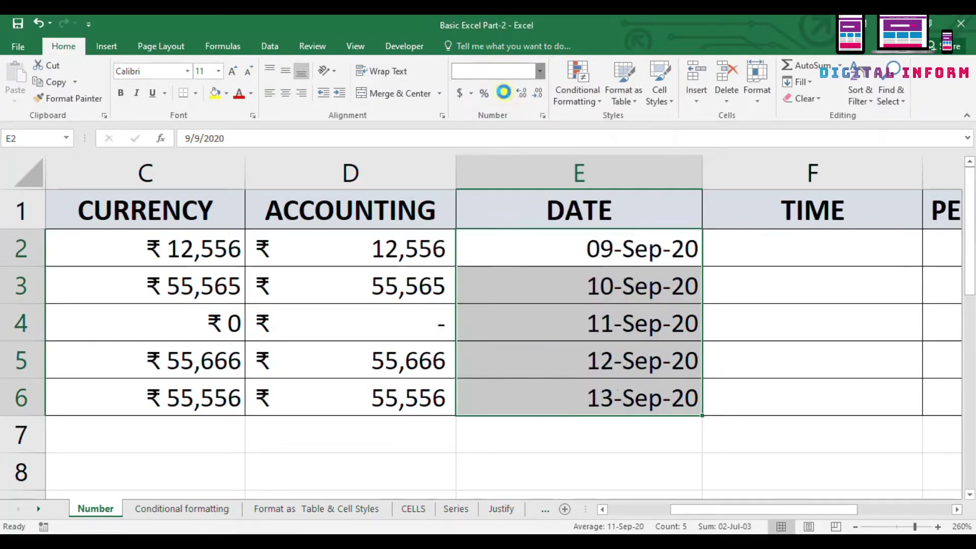
drag(560, 291, 565, 320)
click(565, 320)
Step: Format cells E2 to E6 as Date with the month/day type 3/14
drag(588, 255, 584, 379)
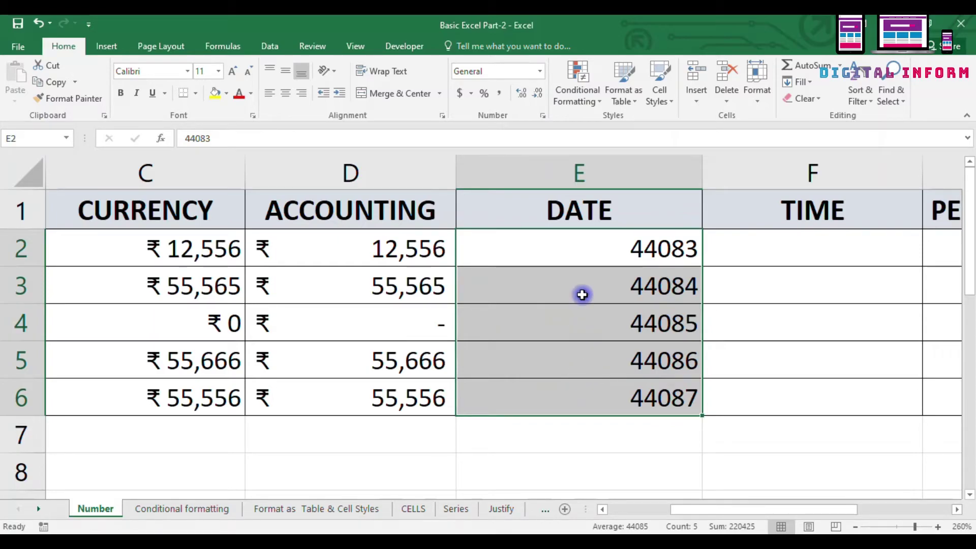
click(542, 117)
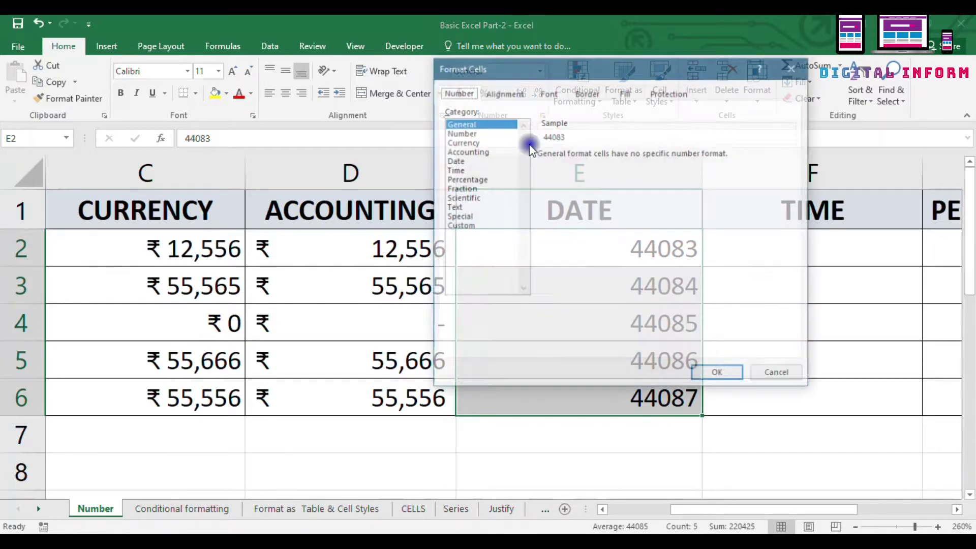
click(456, 160)
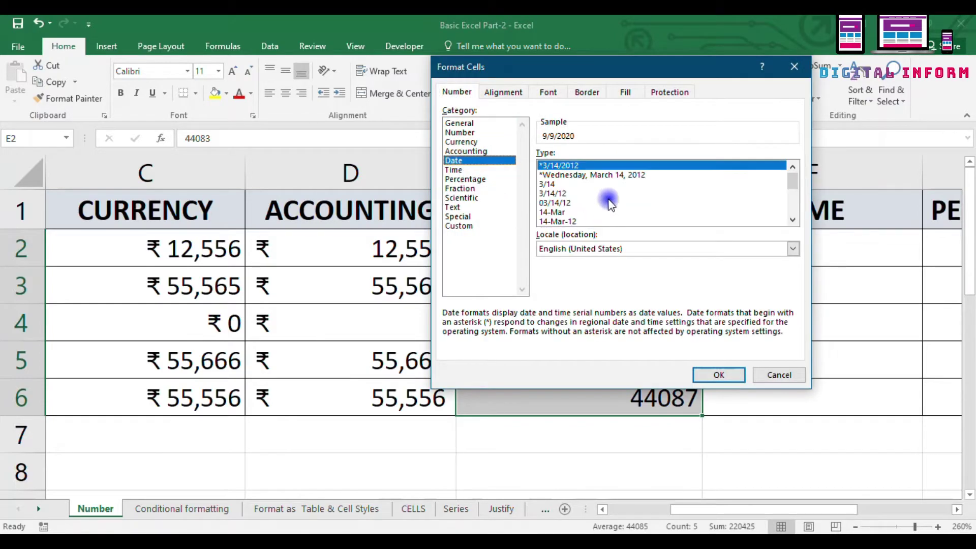
click(550, 185)
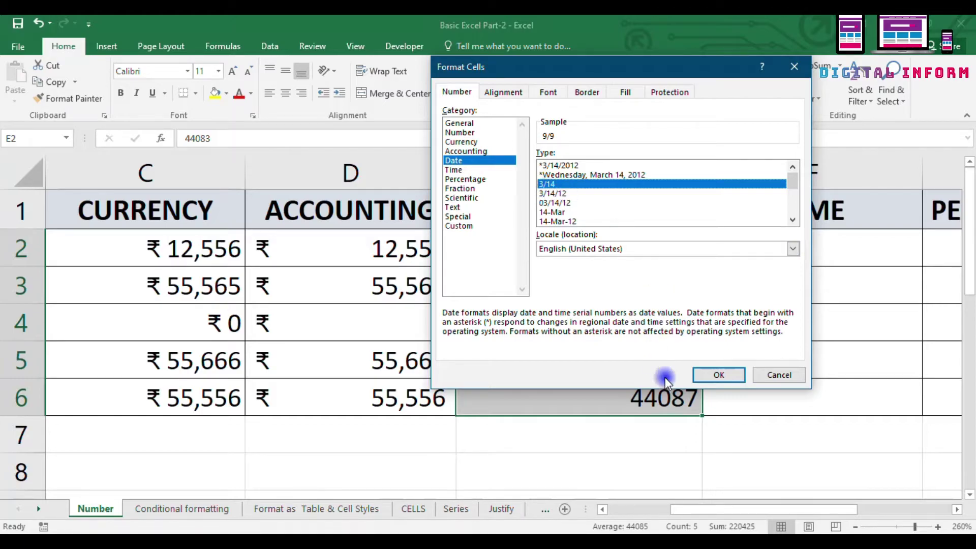
click(722, 375)
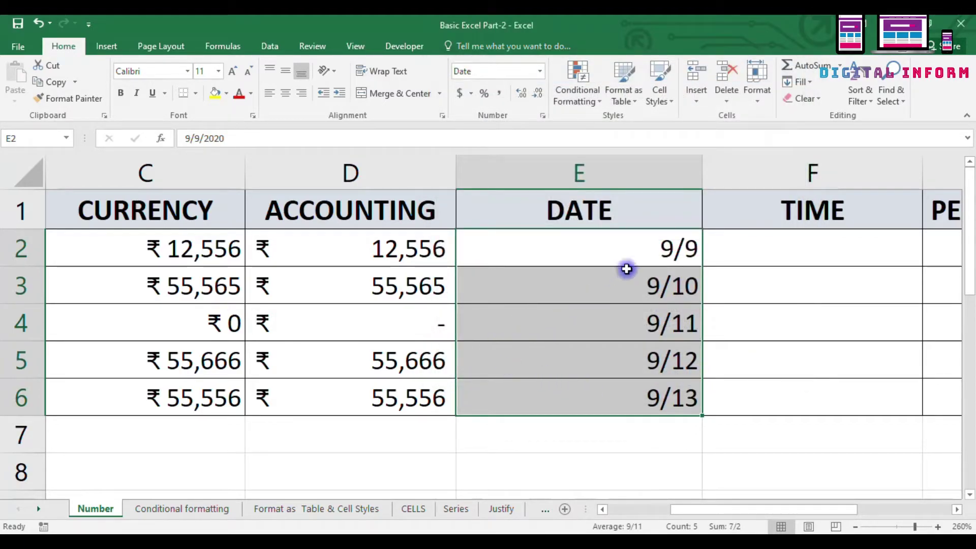
Step: Change the date type of cells E2 to E6 to 03/14/12
click(543, 116)
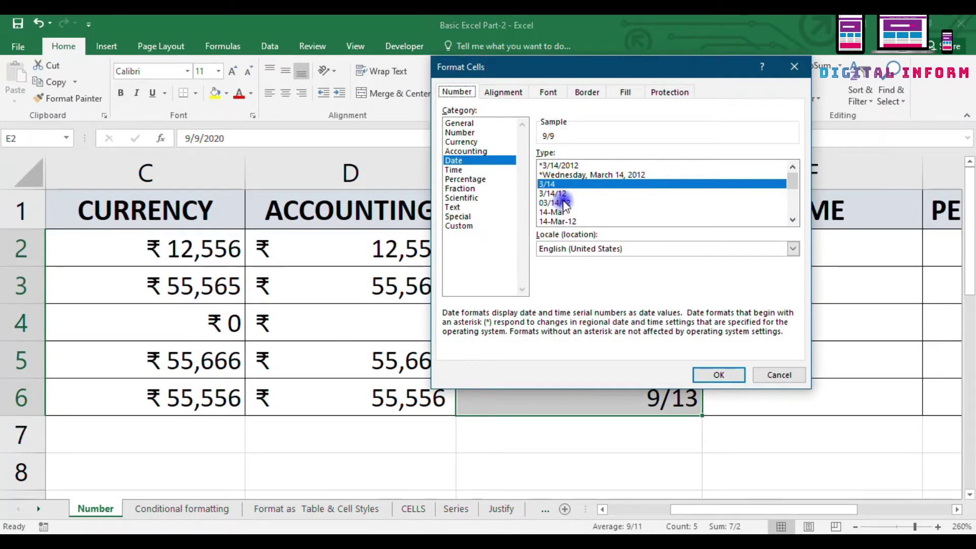
click(565, 203)
click(719, 373)
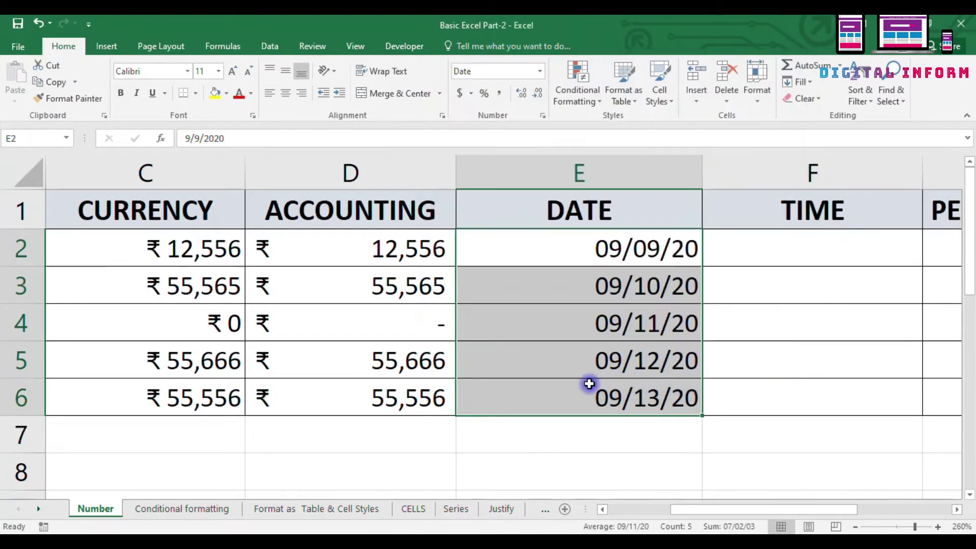
Step: Change the date type of cells E2 to E6 to *Wednesday, March 14, 2012, and widen column E while narrowing column D
click(542, 118)
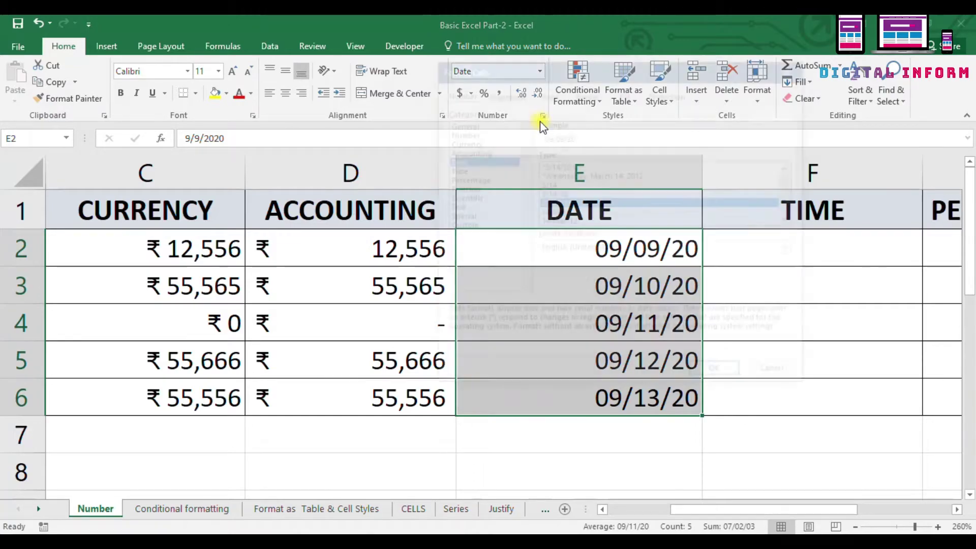
click(566, 165)
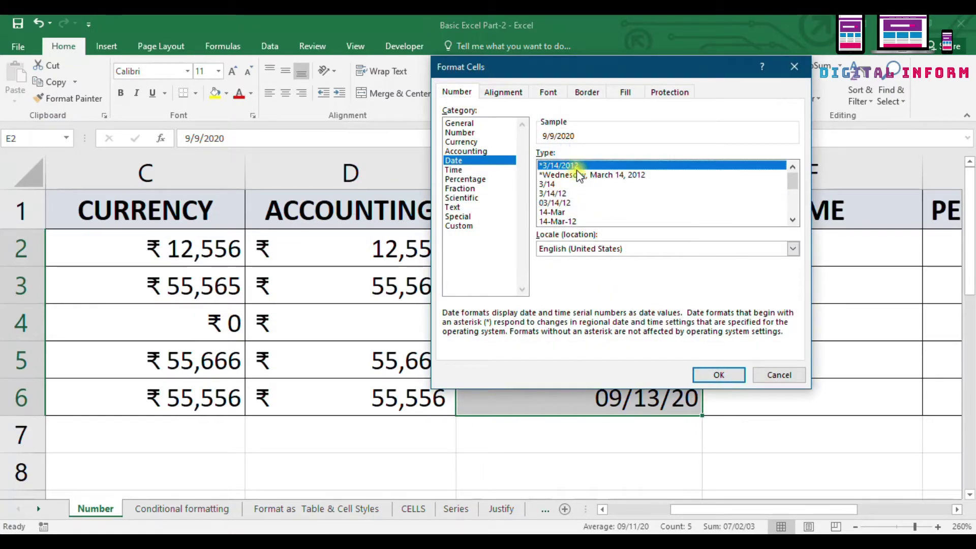
click(580, 175)
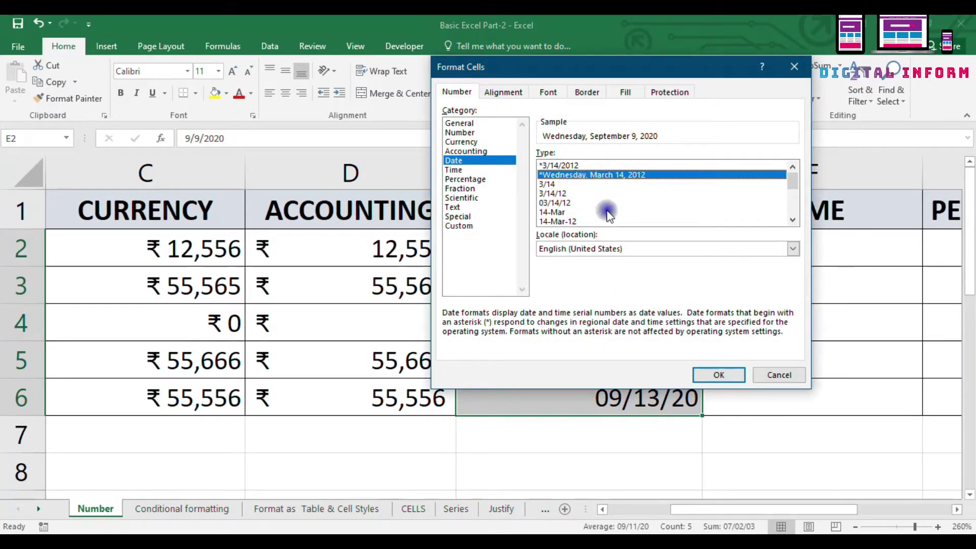
click(715, 375)
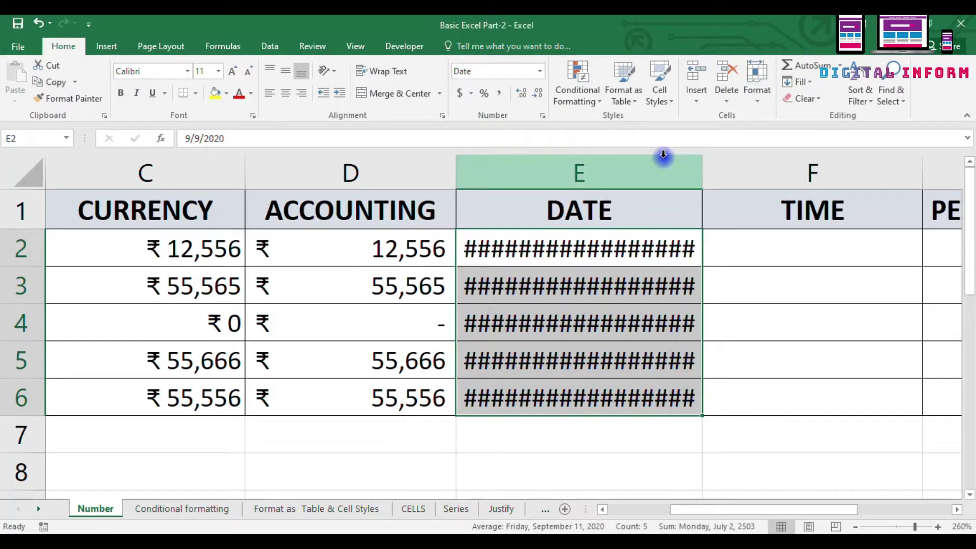
drag(457, 170, 342, 203)
drag(584, 168, 681, 162)
Step: Hide columns C and D, holding the Currency and Accounting data
drag(190, 168, 278, 173)
right_click(278, 174)
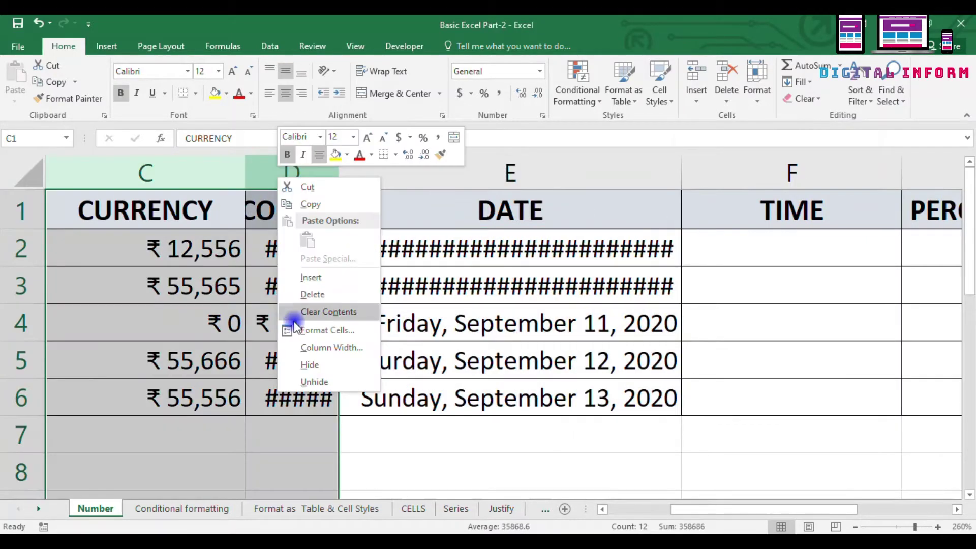
click(308, 365)
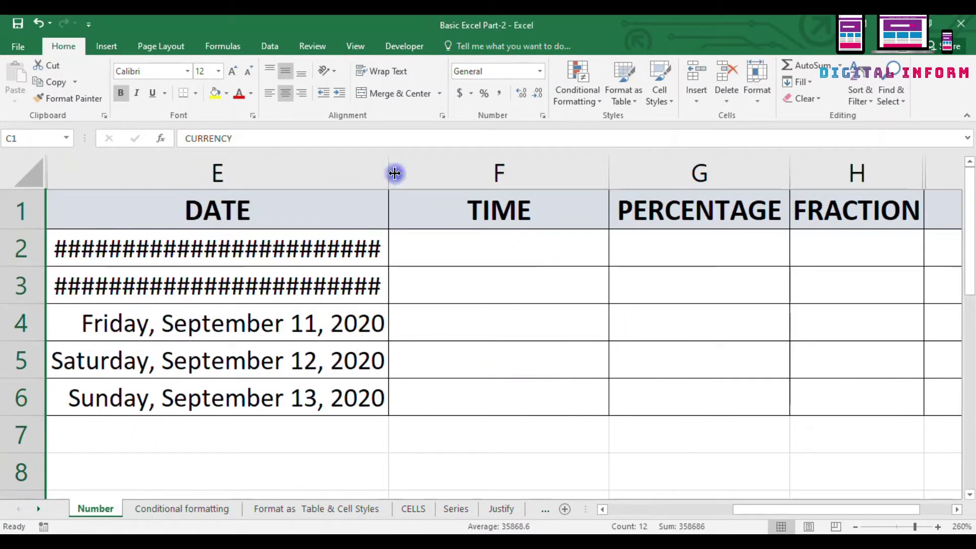
Step: Widen column E enough to fit the full weekday dates in cells E2 to E6
drag(394, 173, 435, 161)
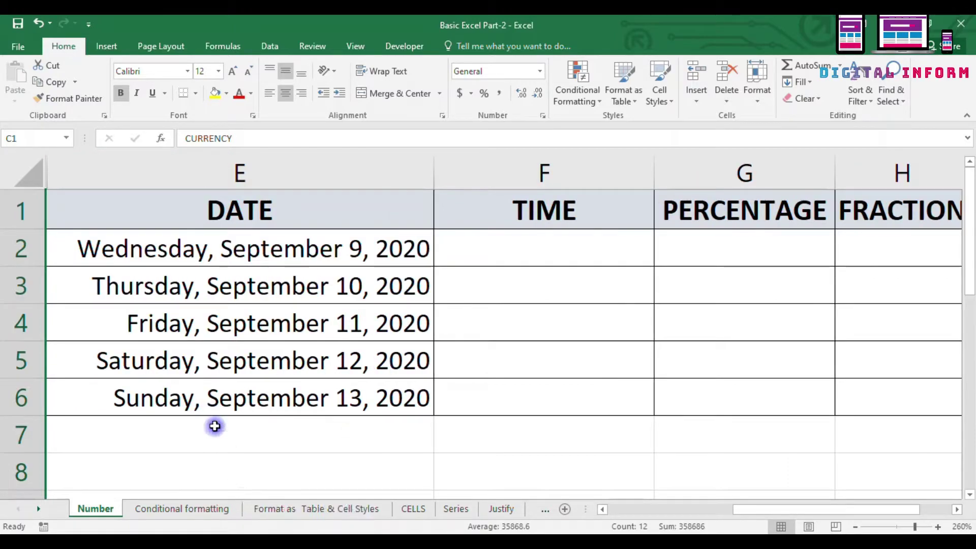
click(234, 445)
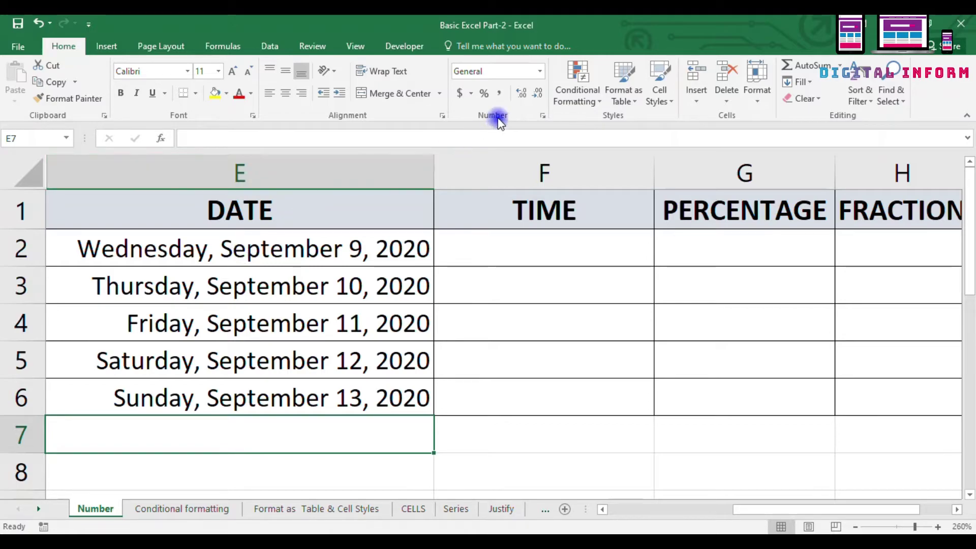
click(226, 263)
click(199, 434)
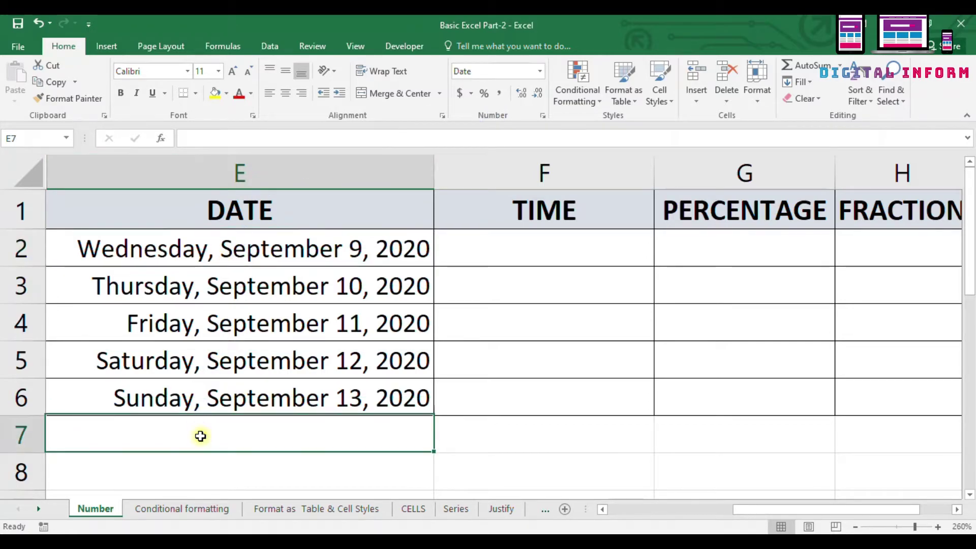
Step: Look through the available Date format types for cells E2 to E6 without changing the format
drag(234, 251, 240, 386)
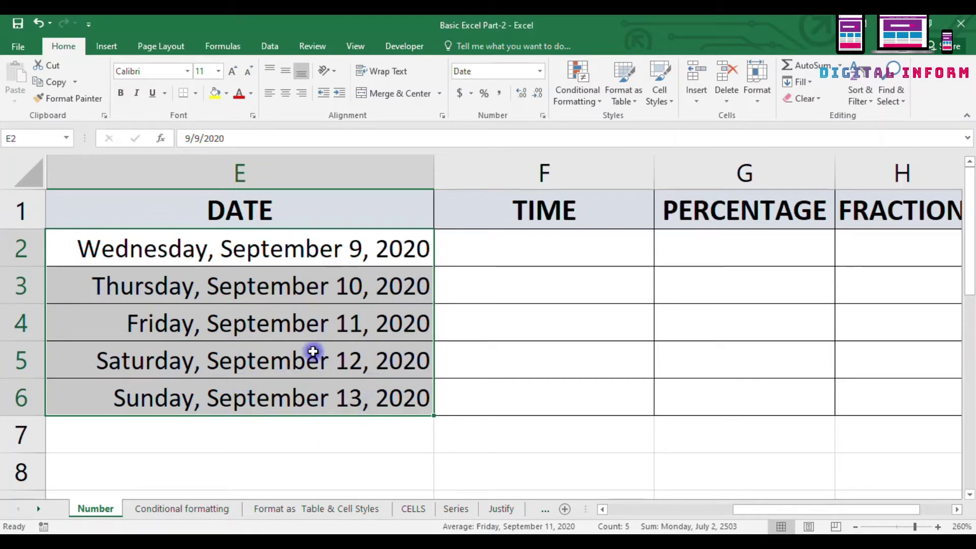
click(542, 116)
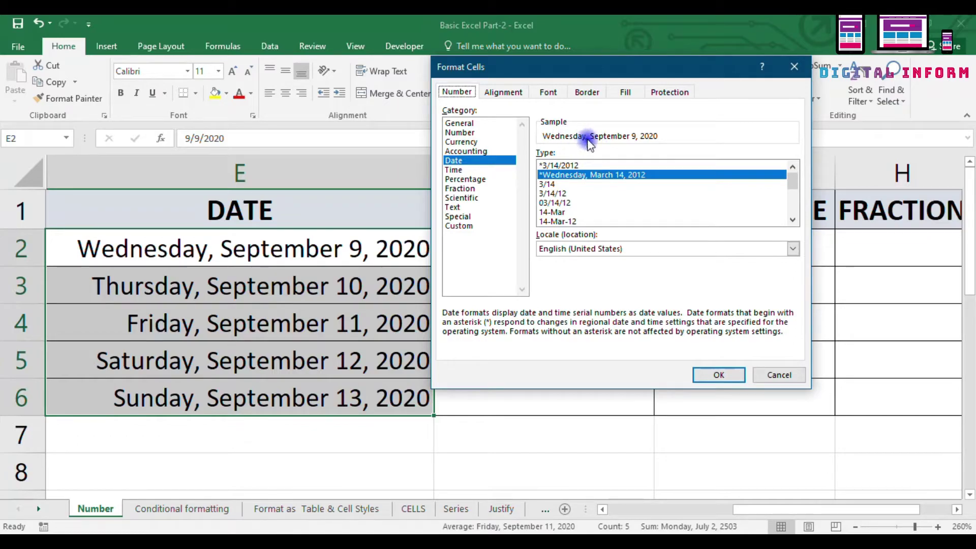
scroll(590, 187, down, 3)
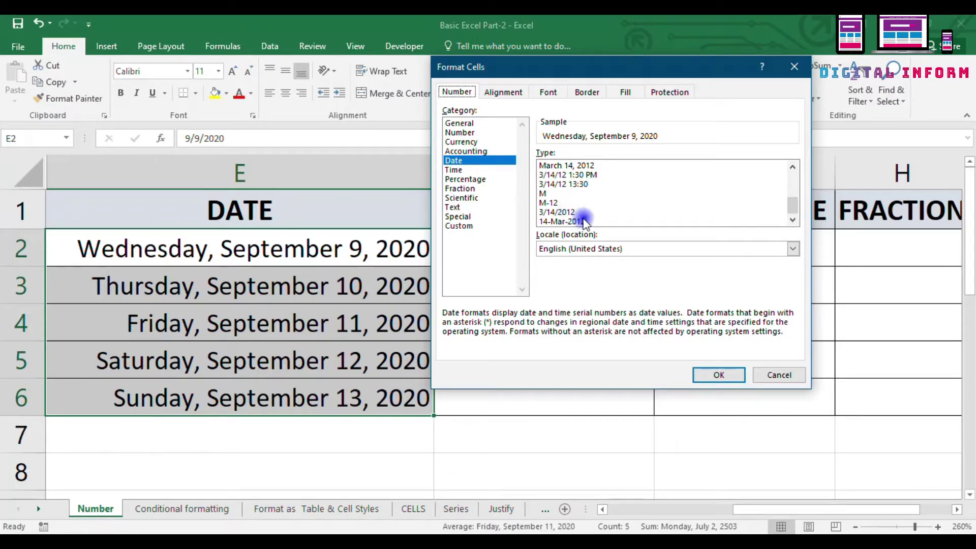
click(794, 72)
Step: Insert the current time in cell F2 and fill it down as an hourly series to F6
click(526, 254)
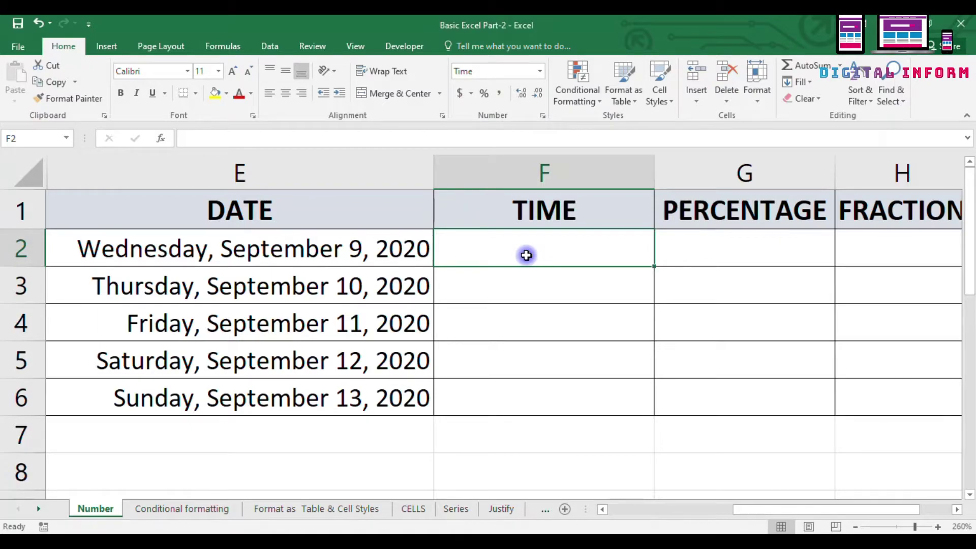
key(ctrl+shift+semicolon)
key(Return)
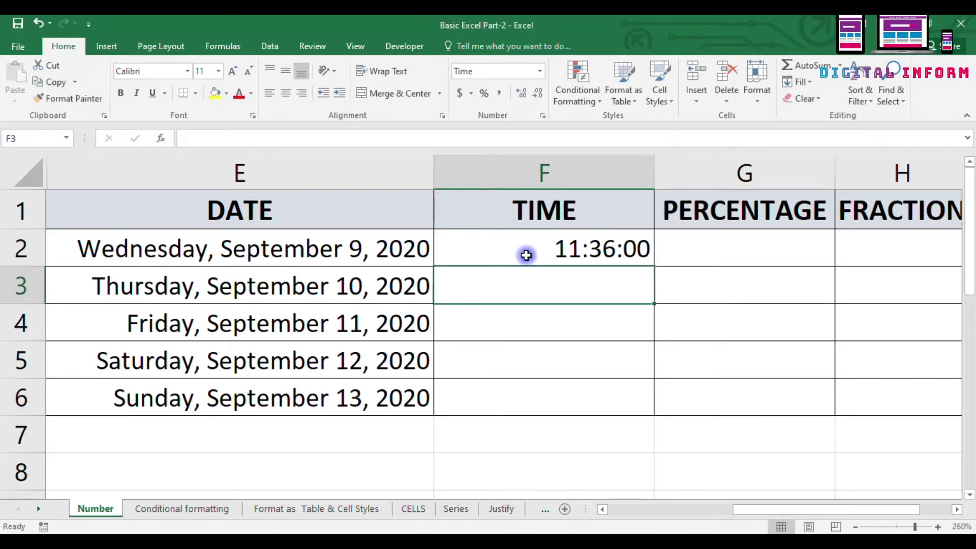
click(527, 255)
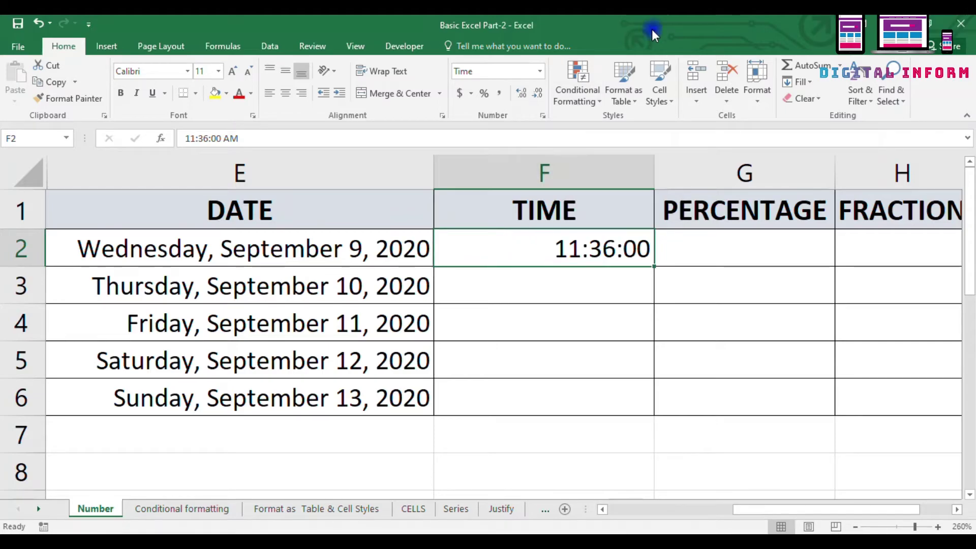
drag(656, 266, 657, 413)
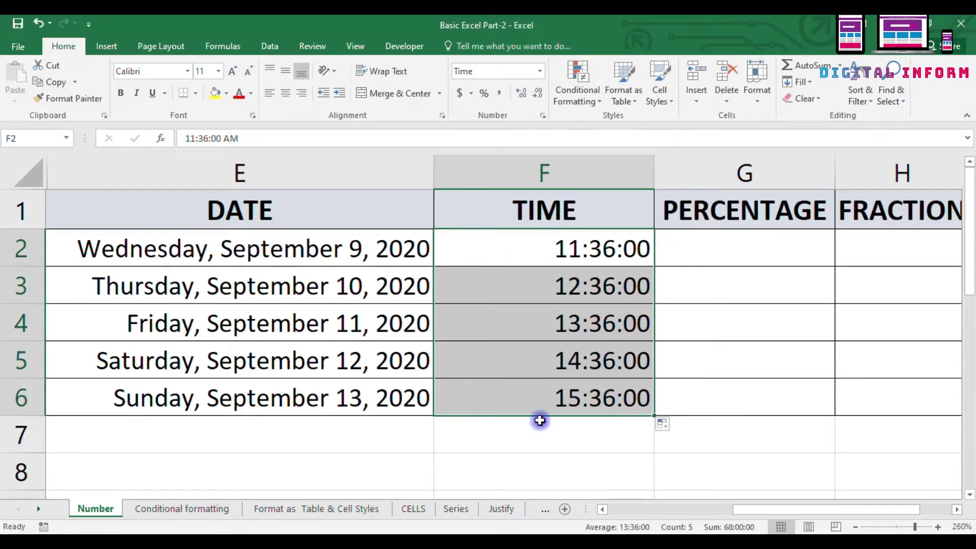
Step: Reset cells F2 to F6 to General and format them as Time with the 1:30 PM type
key(ctrl+shift+grave)
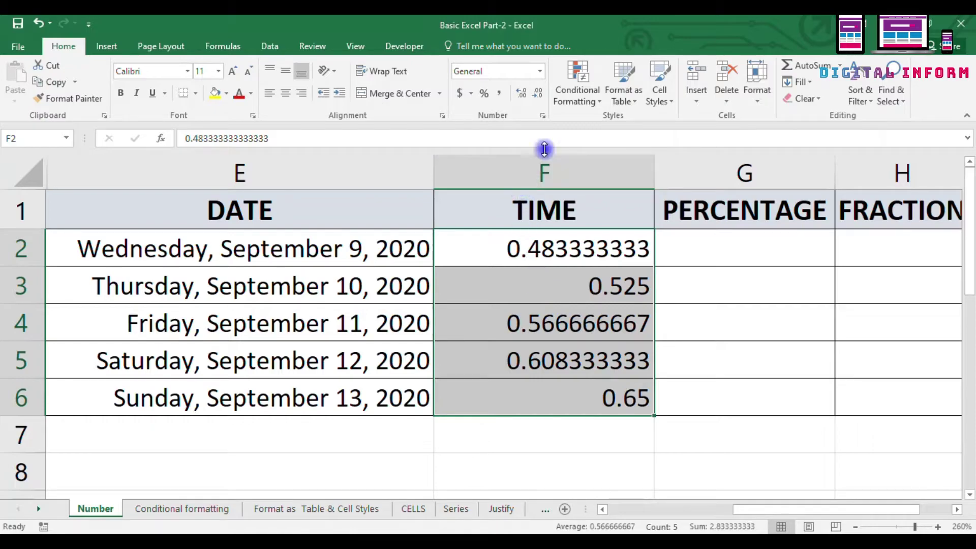
click(543, 116)
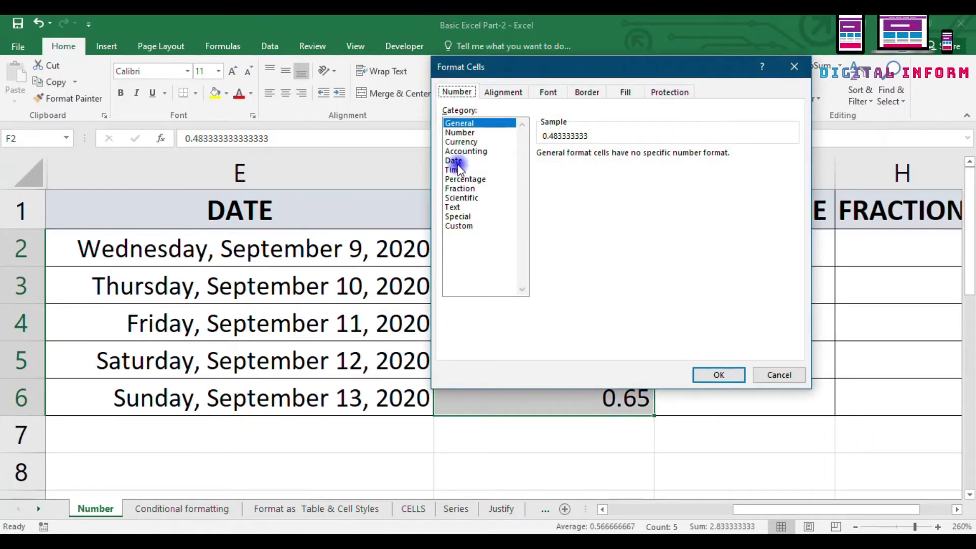
click(455, 169)
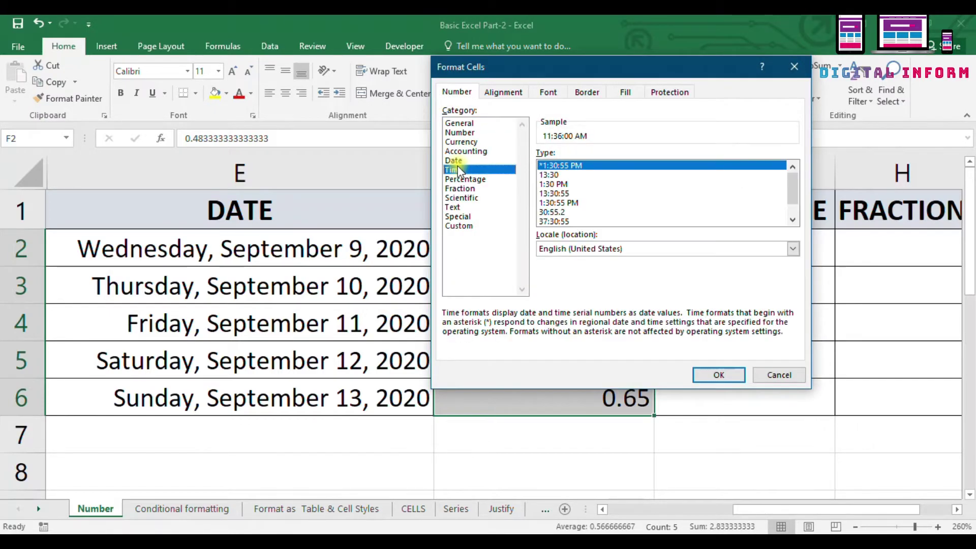
click(557, 176)
click(557, 185)
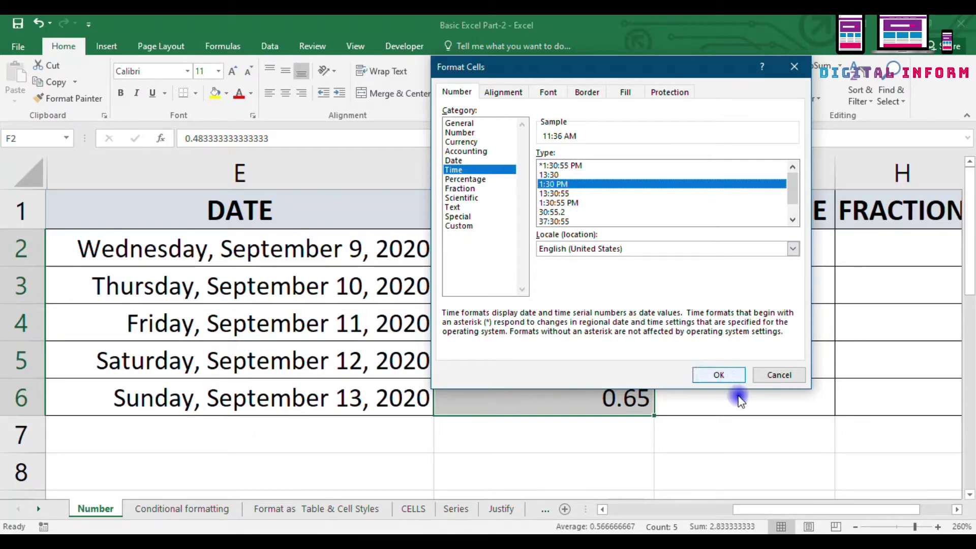
click(728, 371)
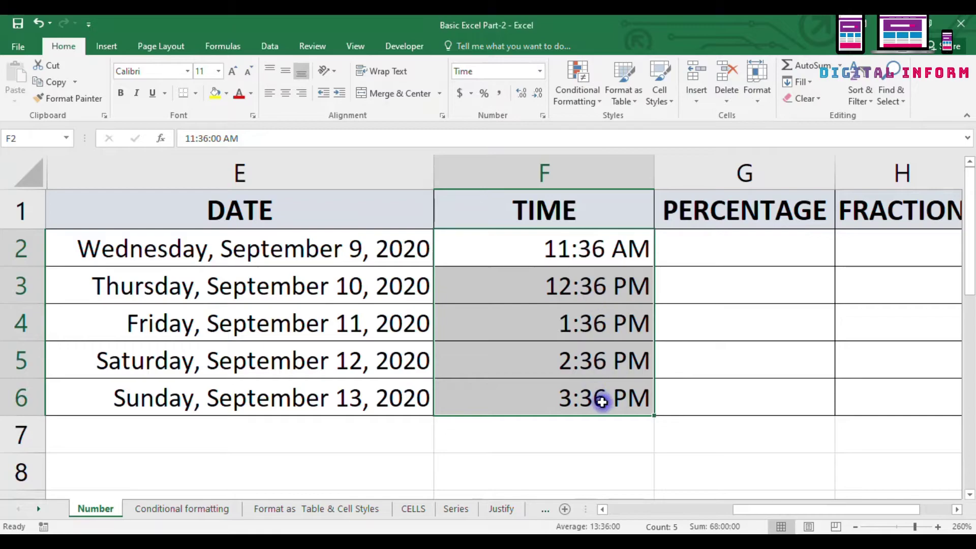
Step: Change the time type of cells F2 to F6 to 1:30:55 PM
click(544, 118)
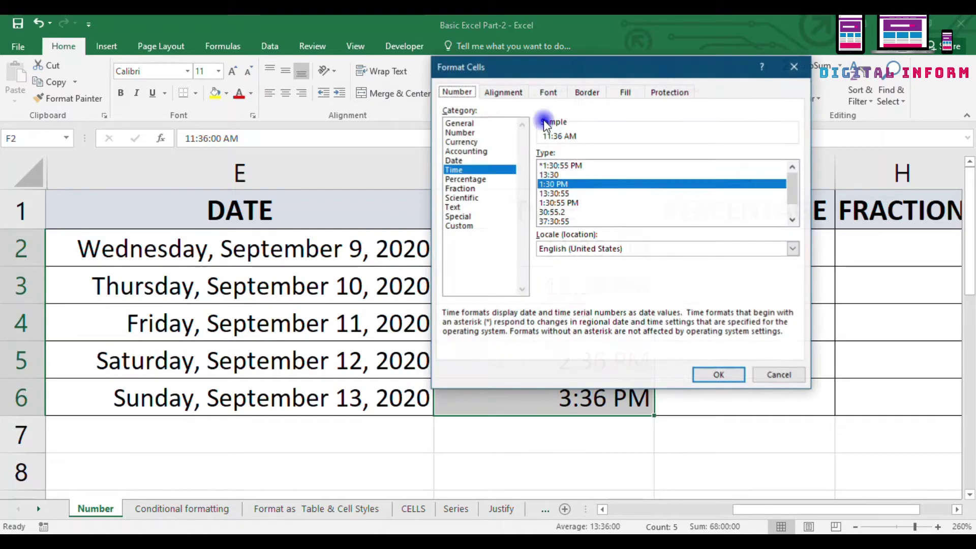
click(566, 202)
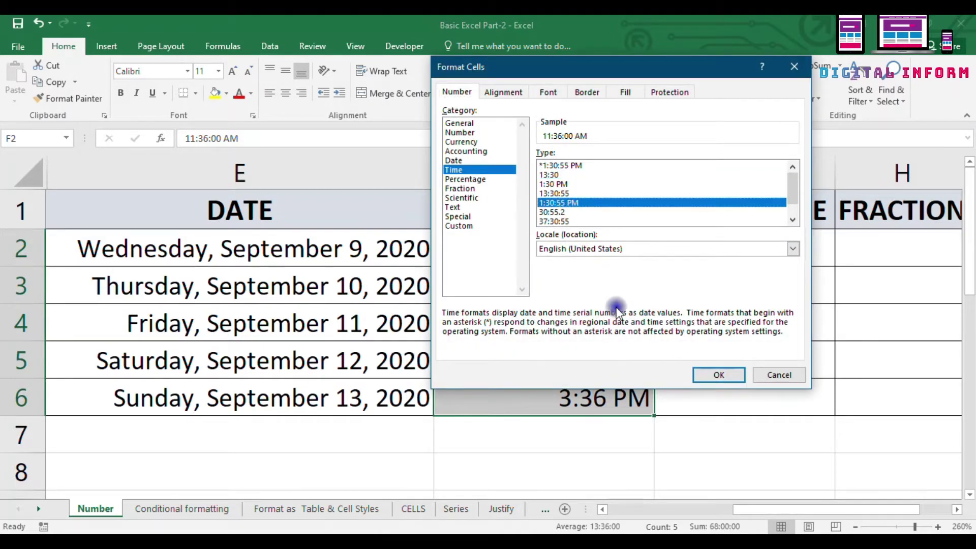
click(703, 376)
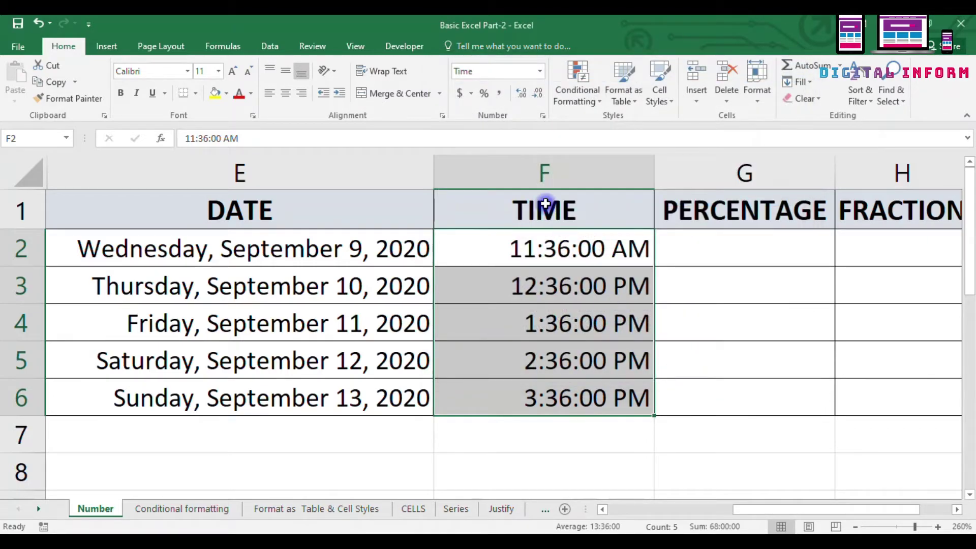
Step: Change the time type of cells F2 to F6 to the 24-hour 13:30 type
click(542, 116)
scroll(585, 212, down, 1)
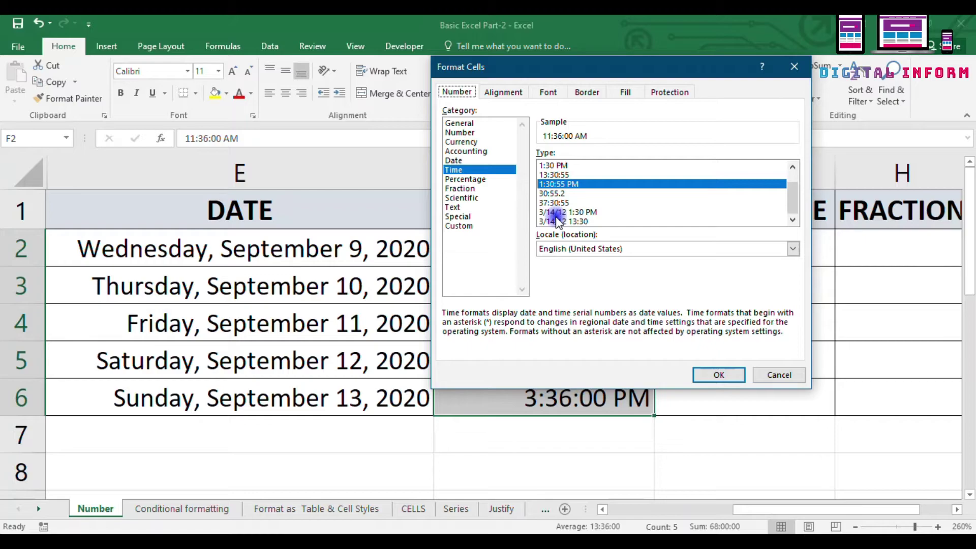
scroll(553, 206, up, 1)
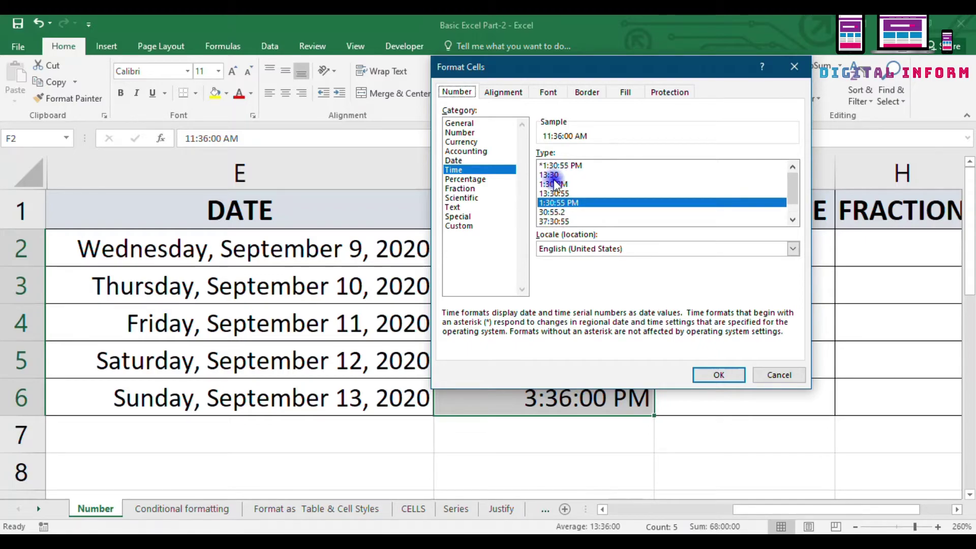
click(549, 175)
click(714, 375)
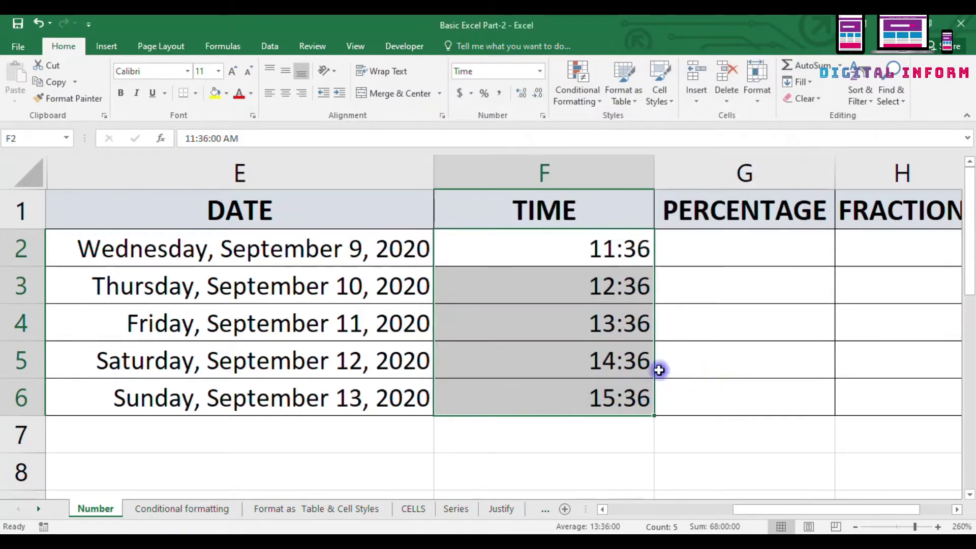
Step: Examine the times in cells F2 to F6, comparing the stored value of F2 with its displayed format
click(565, 285)
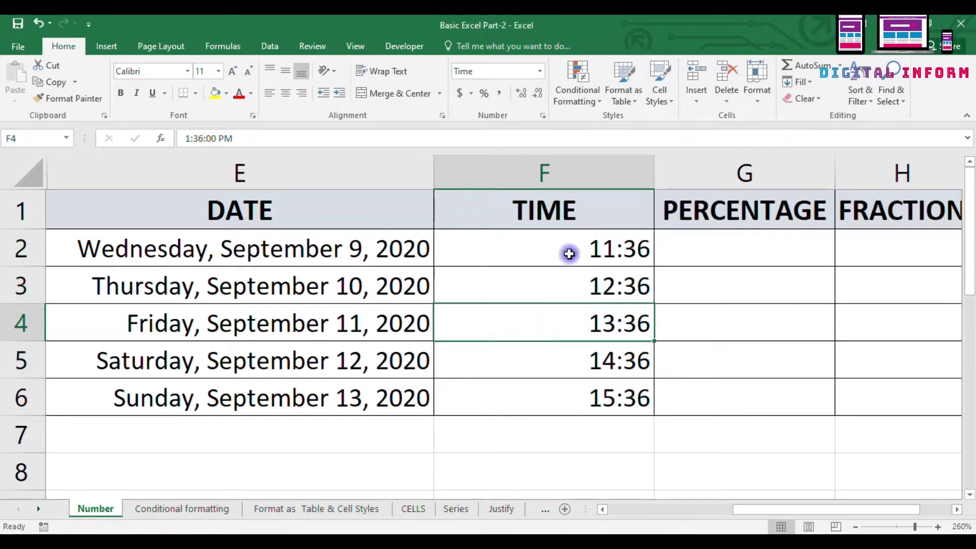
drag(569, 252, 540, 394)
click(552, 451)
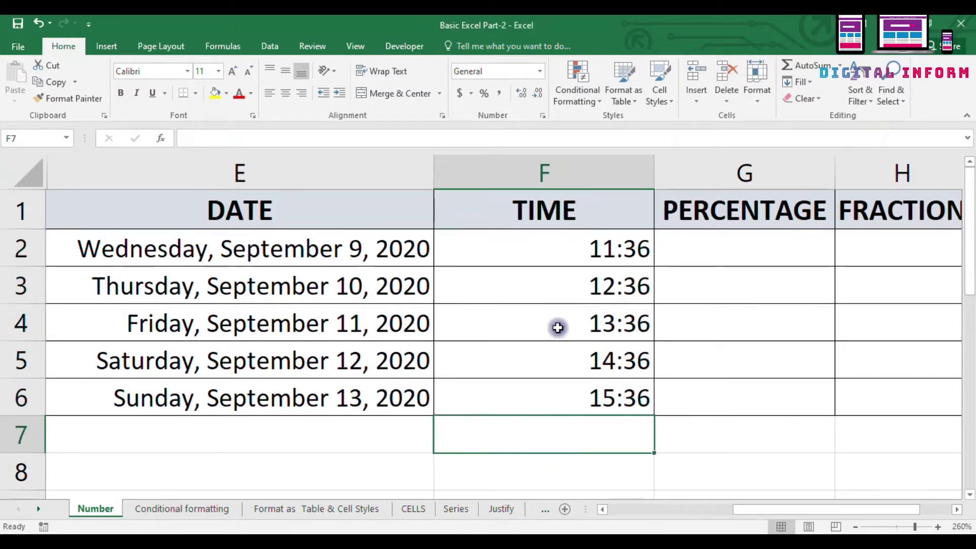
drag(560, 247, 544, 388)
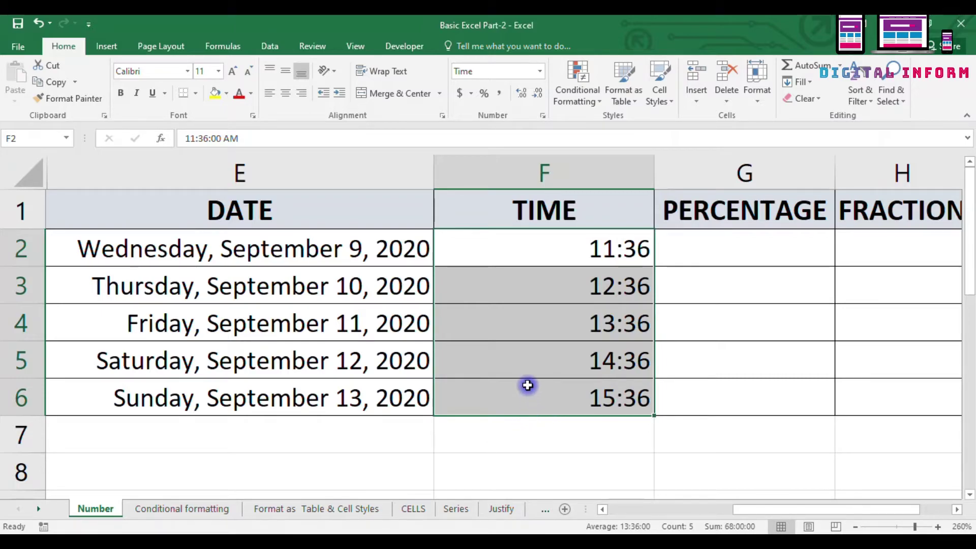
click(184, 140)
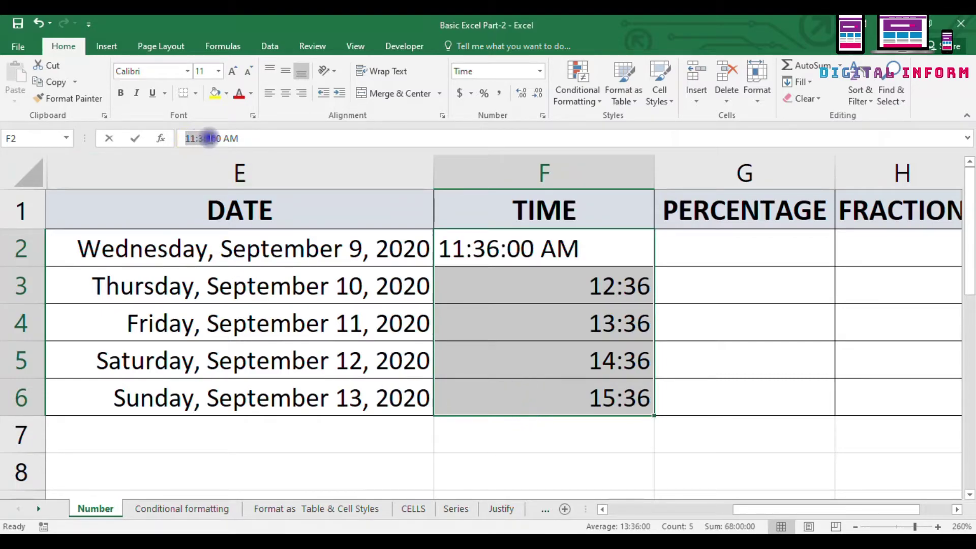
shift+click(243, 133)
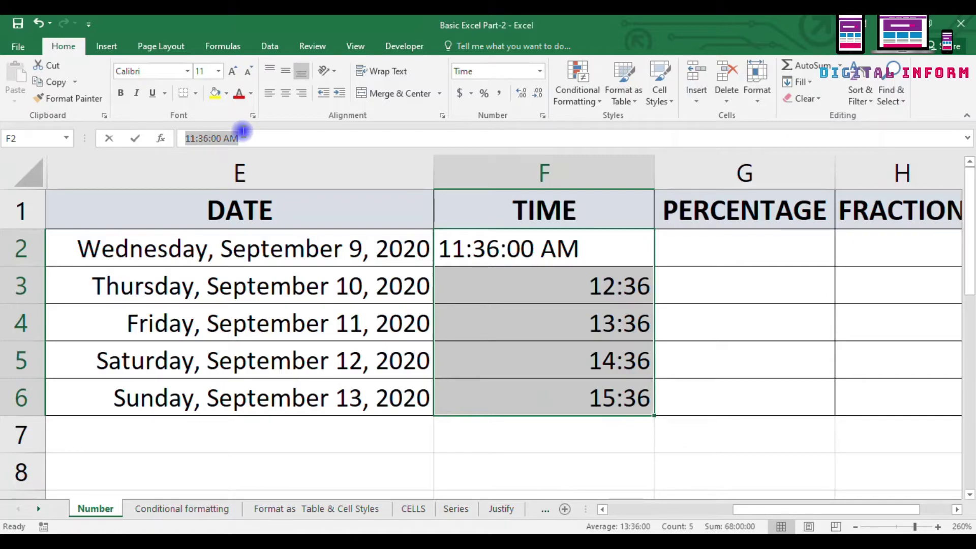
click(525, 452)
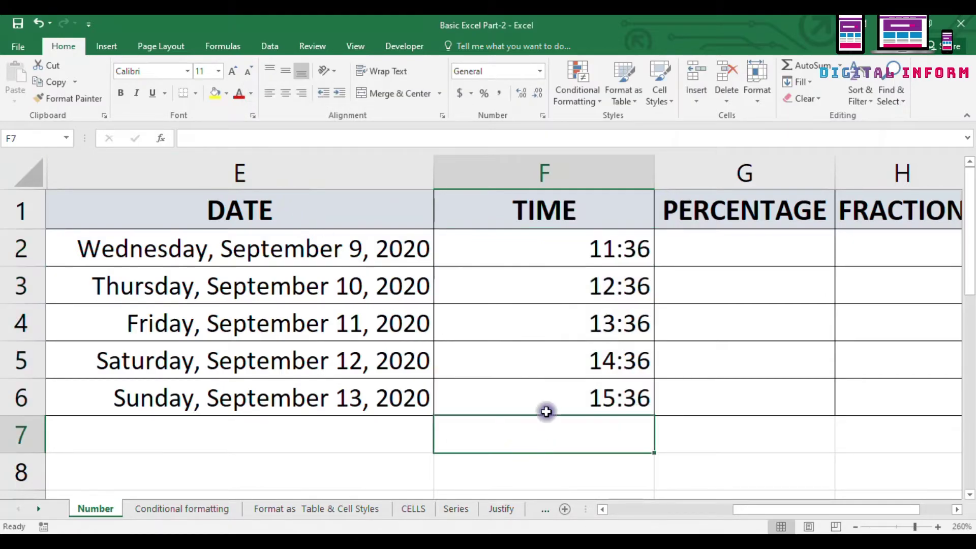
click(575, 329)
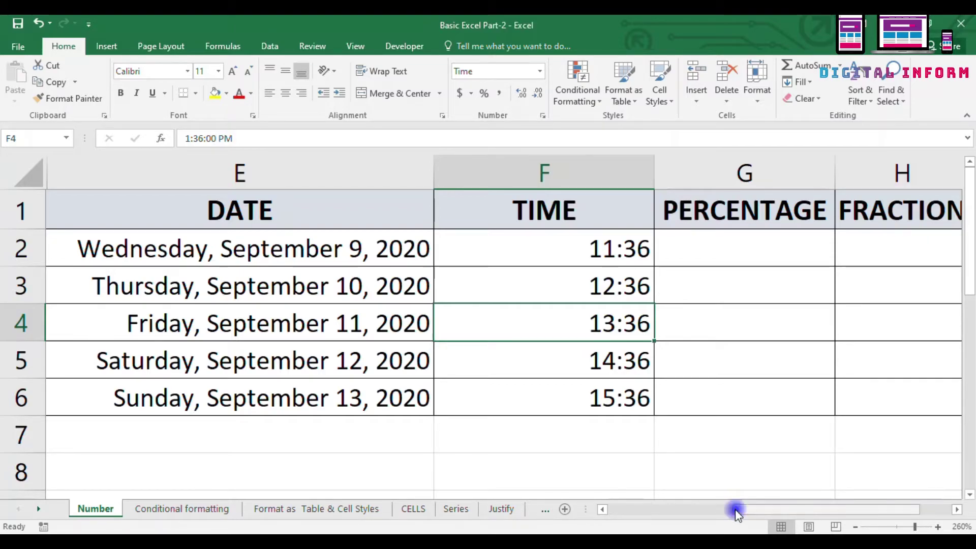
Step: Enter 10%, 35%, 45%, 25% and 85% in cells G2 to G6 of the PERCENTAGE column
drag(737, 513, 762, 511)
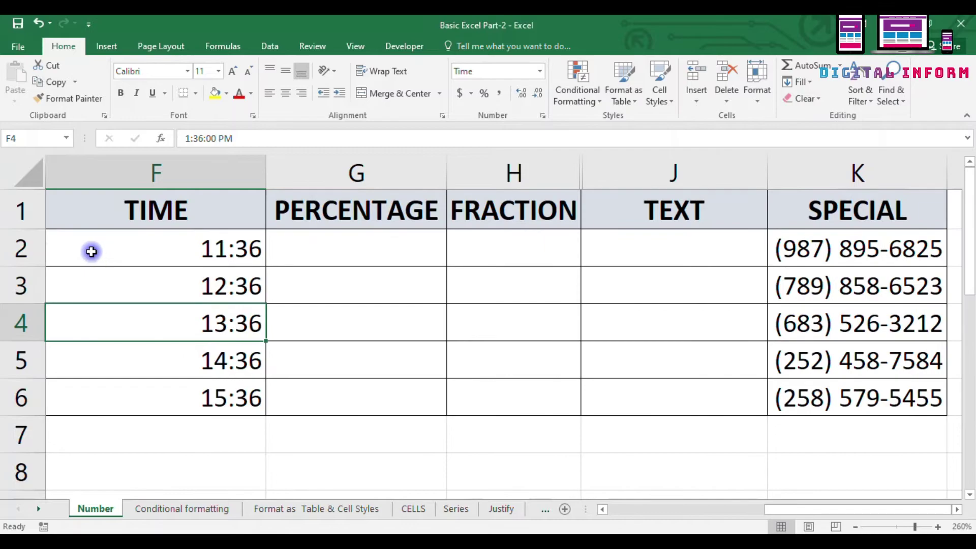
click(326, 244)
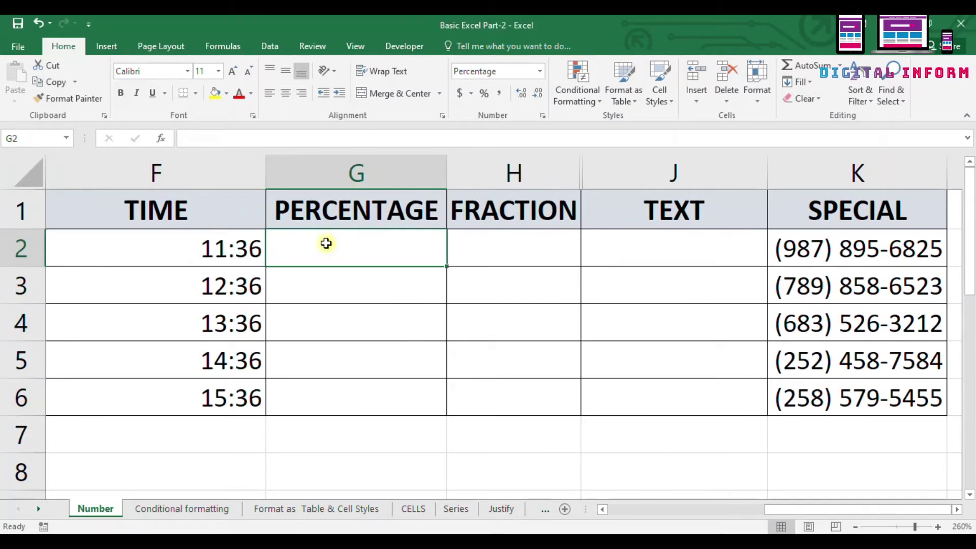
click(339, 348)
drag(377, 242, 366, 388)
click(358, 254)
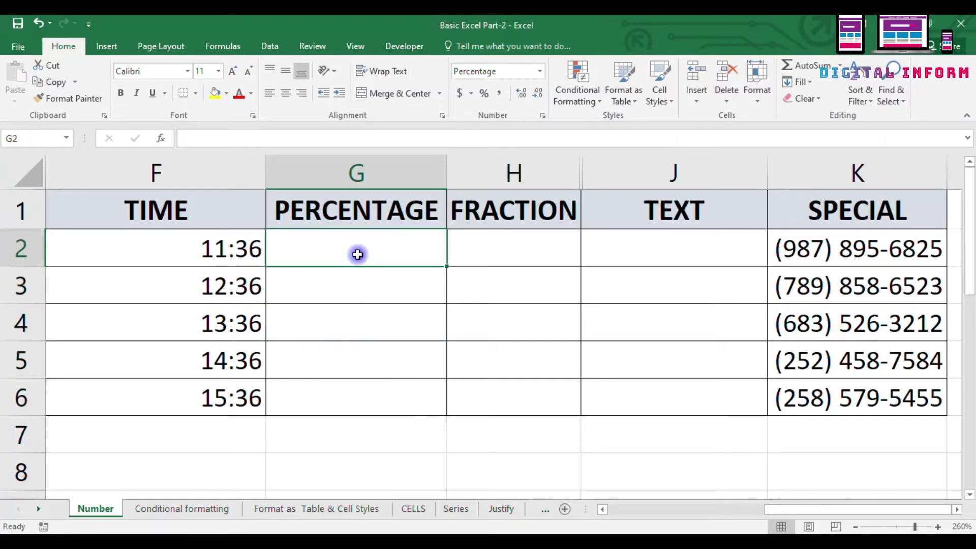
text(10)
key(Return)
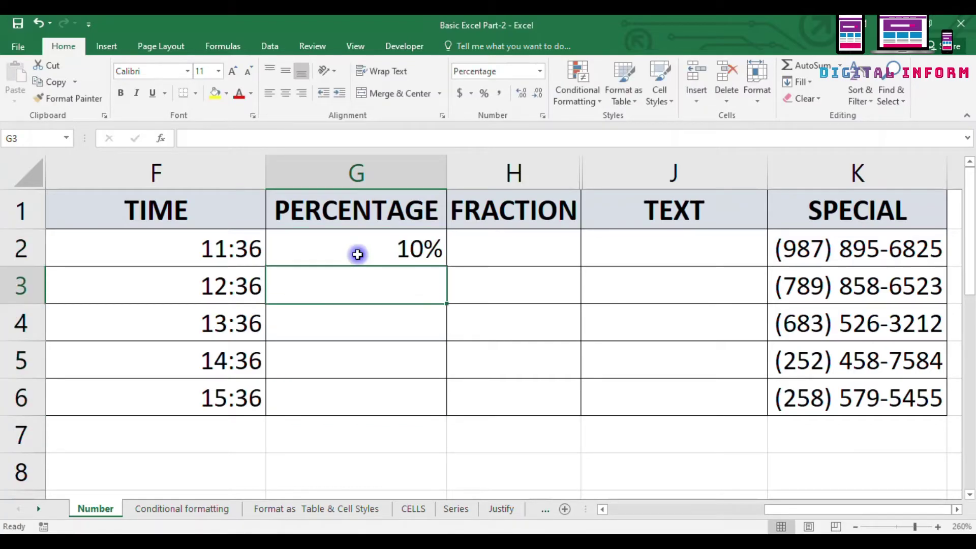
text(35)
key(Return)
text(45)
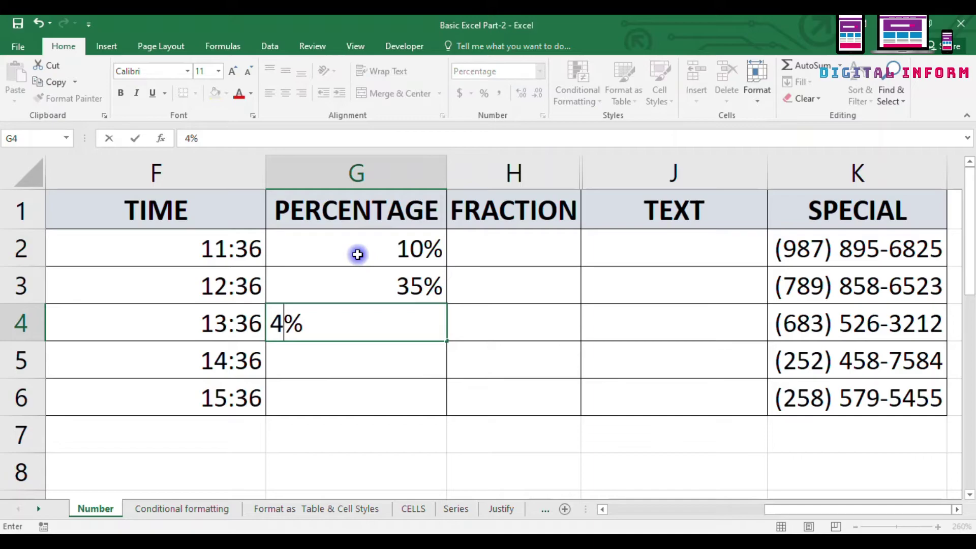
key(Return)
text(25)
key(Return)
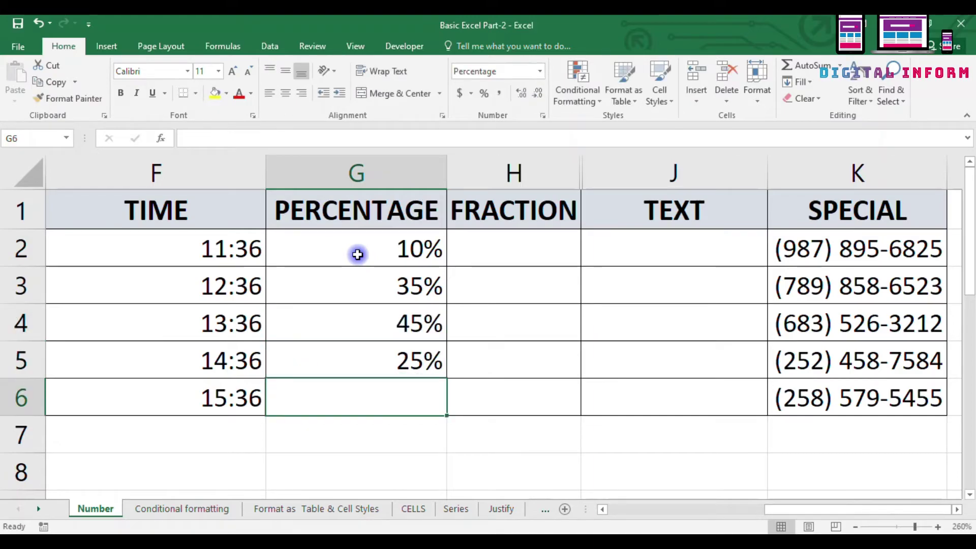
text(85)
key(Return)
key(Up)
key(Up)
key(Up)
key(Up)
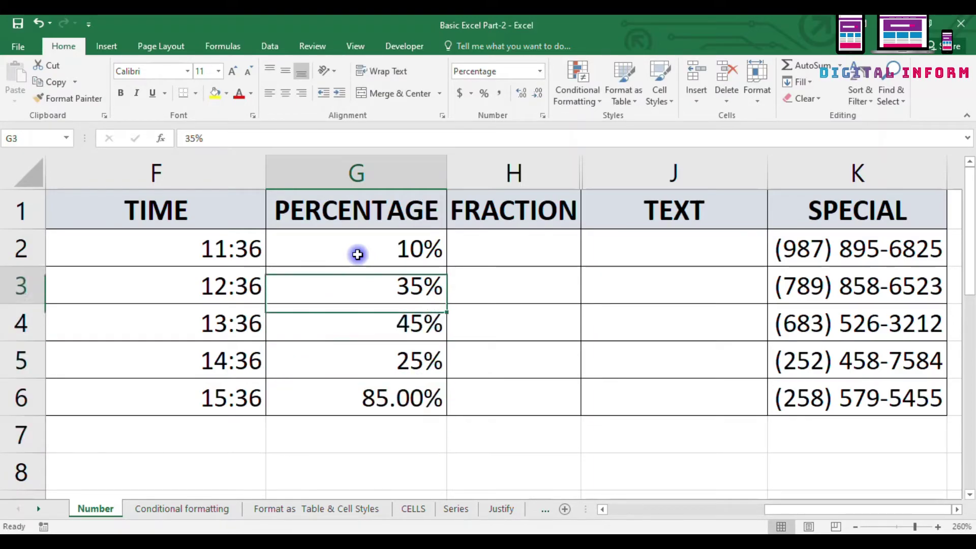
Step: Replace the percentage in cell G6 with 25%
click(357, 254)
key(shift+Down)
key(shift+Down)
key(shift+Down)
key(shift+Down)
key(Down)
key(Down)
key(Down)
key(Down)
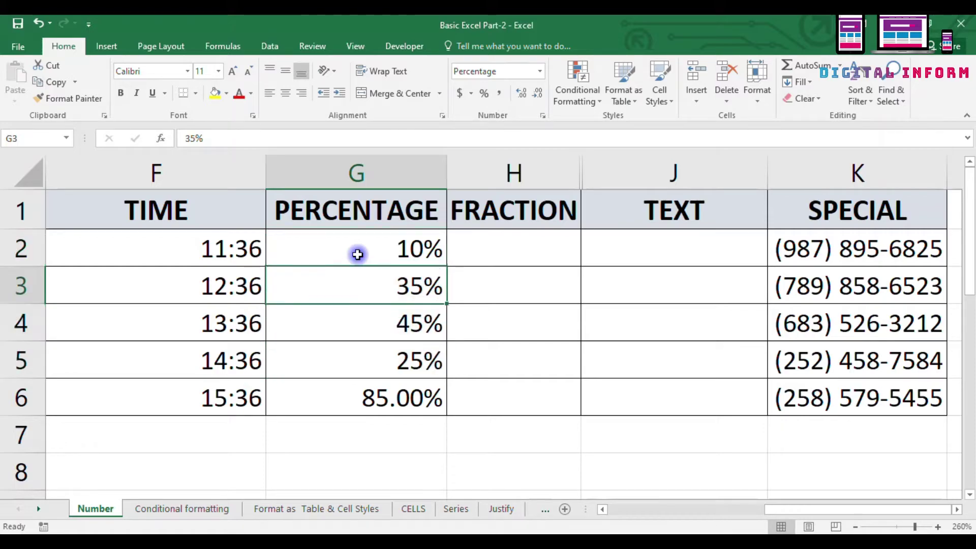
text(2)
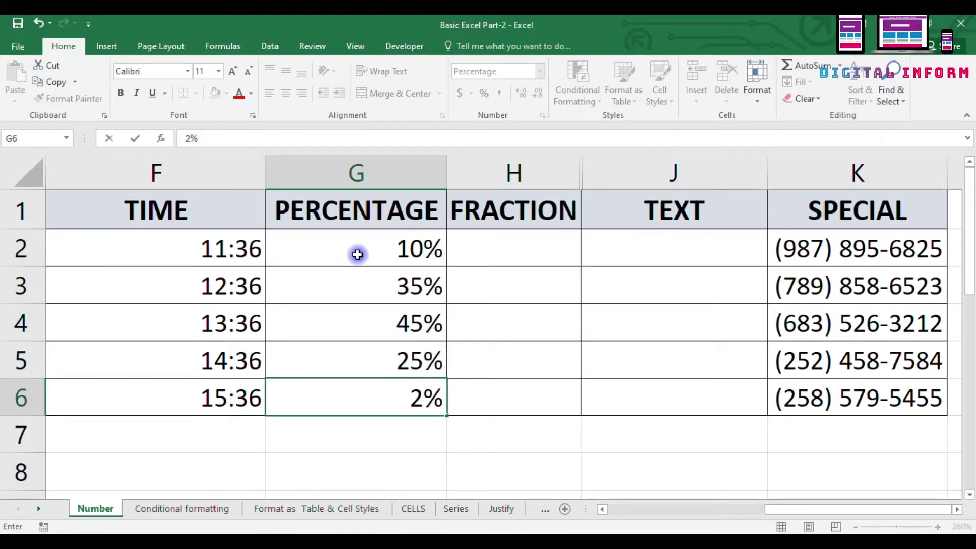
text(5)
key(Return)
key(Up)
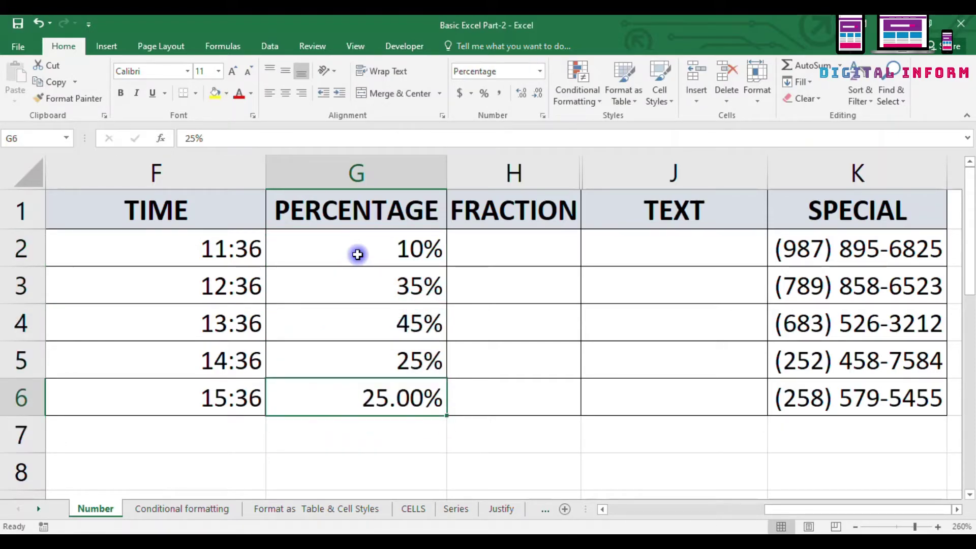
Step: Change the number format of cells G2 to G6 to General
key(Up)
key(Up)
key(Up)
key(Down)
key(Down)
key(Down)
drag(332, 246, 328, 394)
click(539, 71)
click(513, 92)
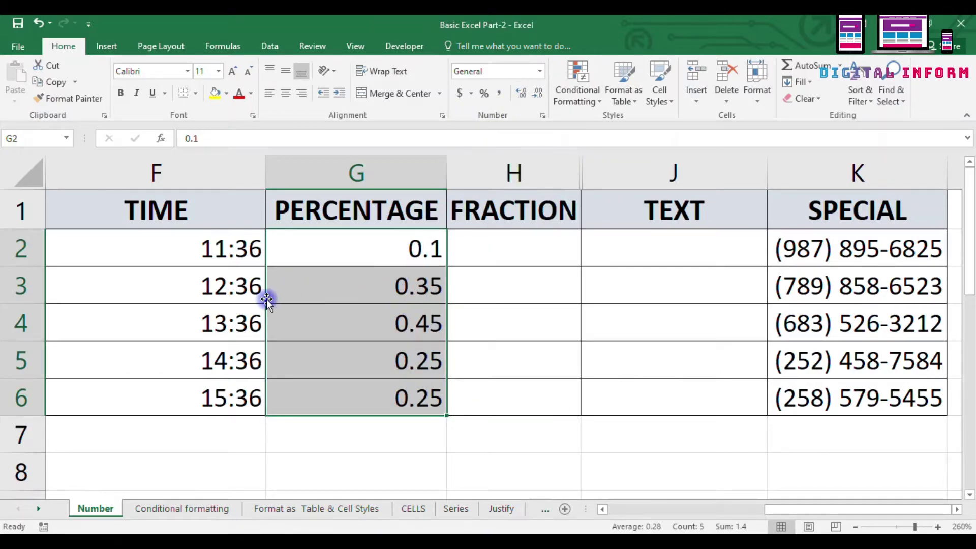
Step: Format cells G2 to G6 as Percentage with 2 decimal places
click(299, 276)
drag(308, 253, 339, 389)
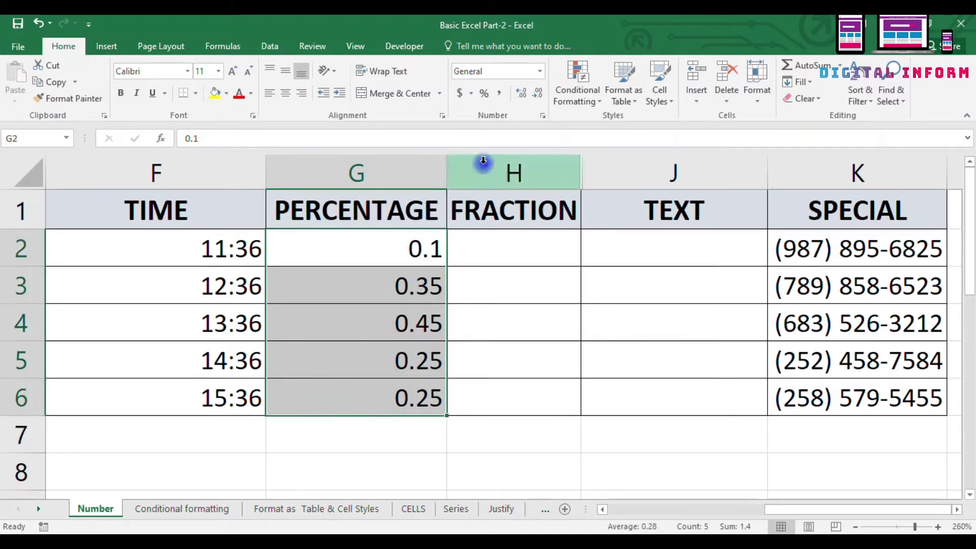
click(540, 115)
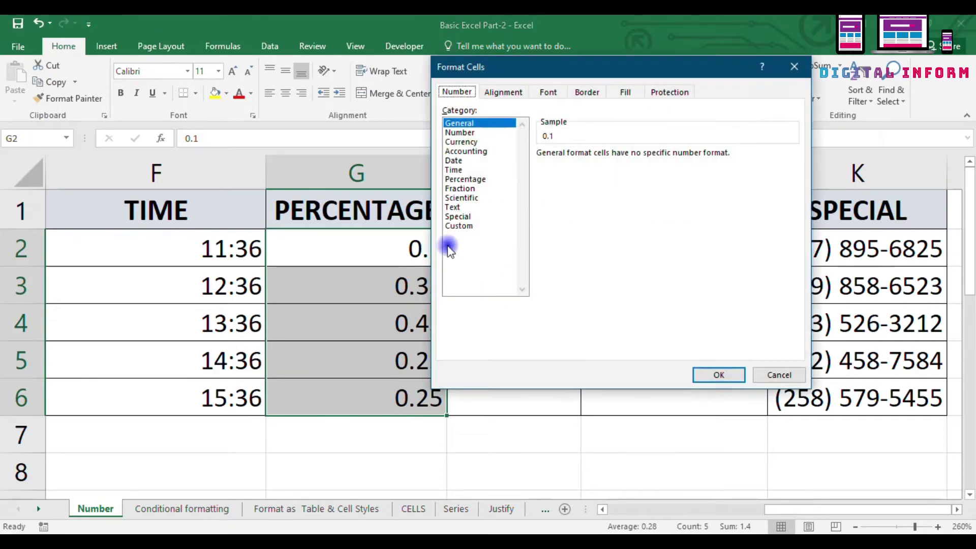
click(467, 181)
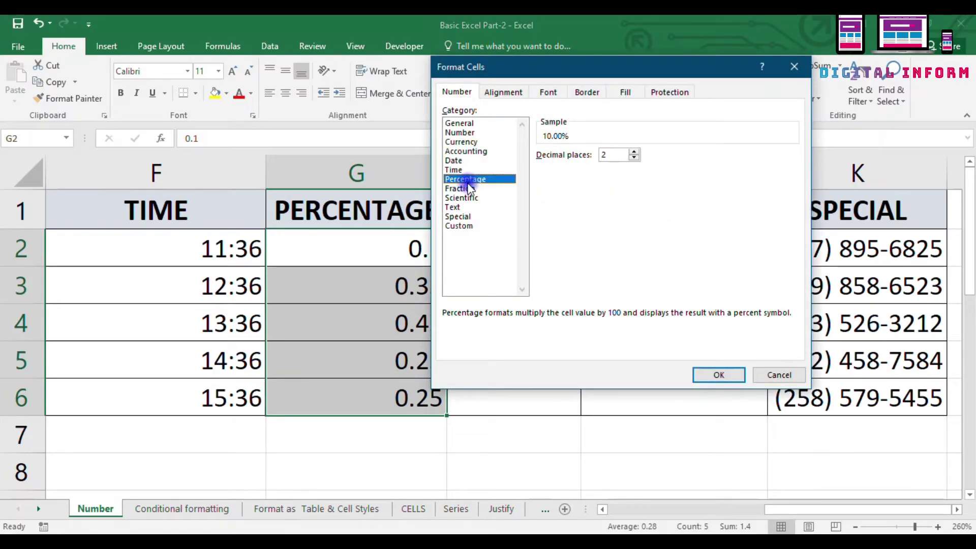
click(633, 153)
click(726, 376)
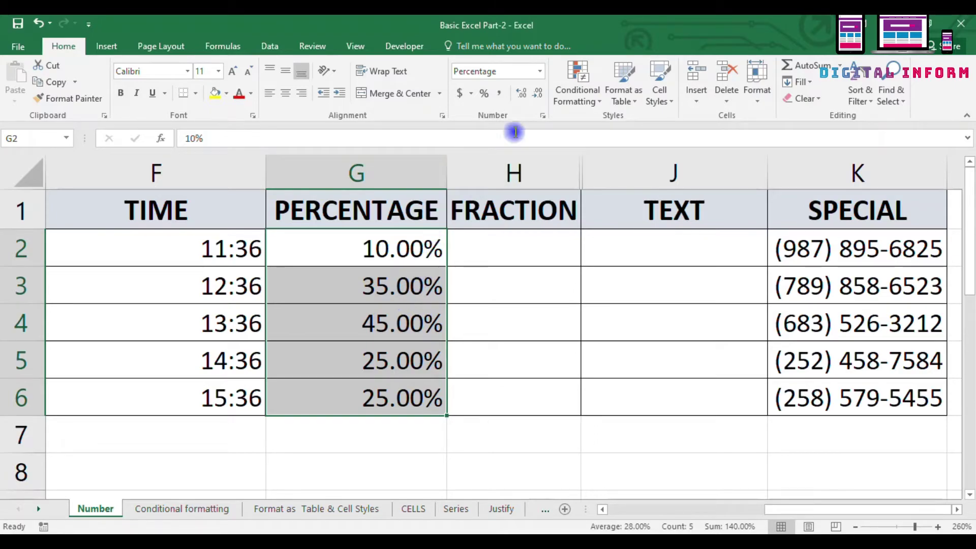
Step: Set the Percentage format of cells G2 to G6 to 0 decimal places
click(542, 115)
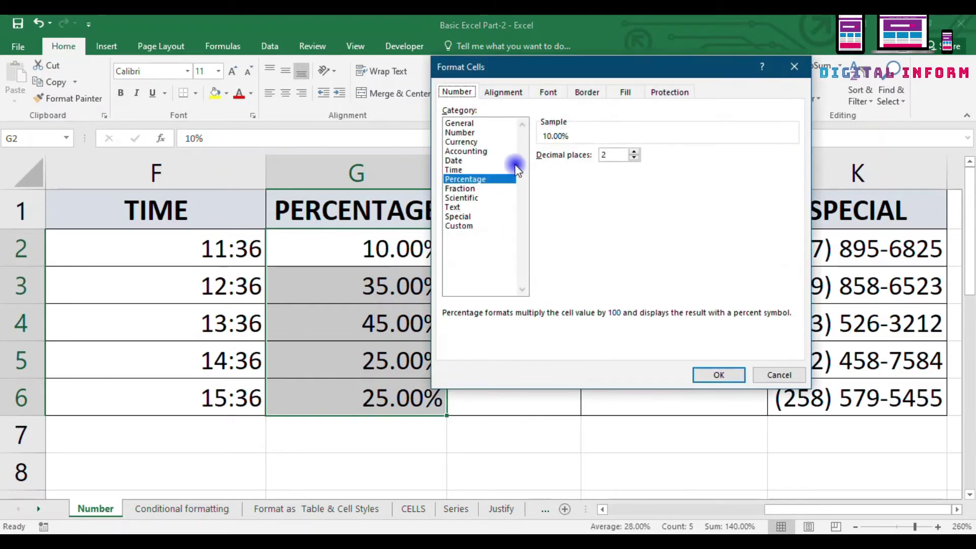
click(635, 159)
click(635, 158)
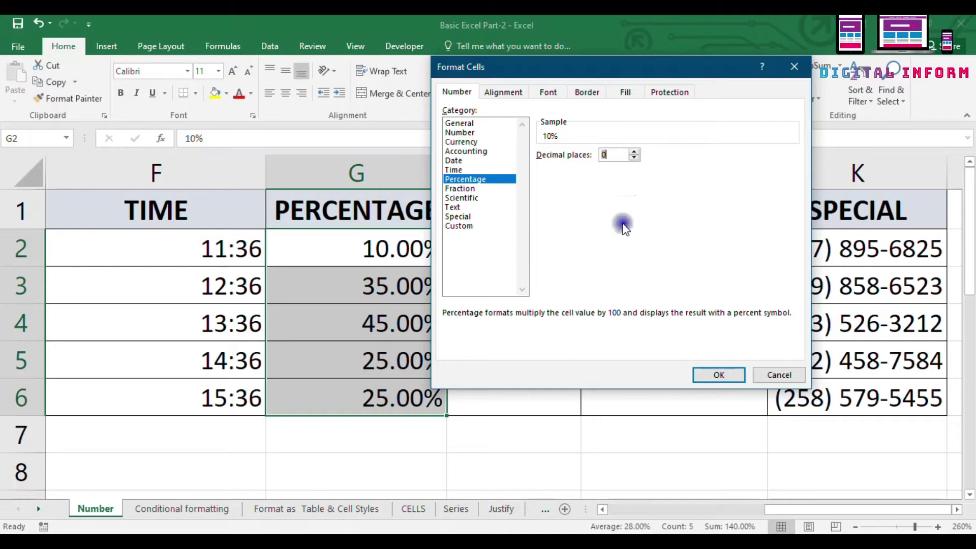
click(719, 375)
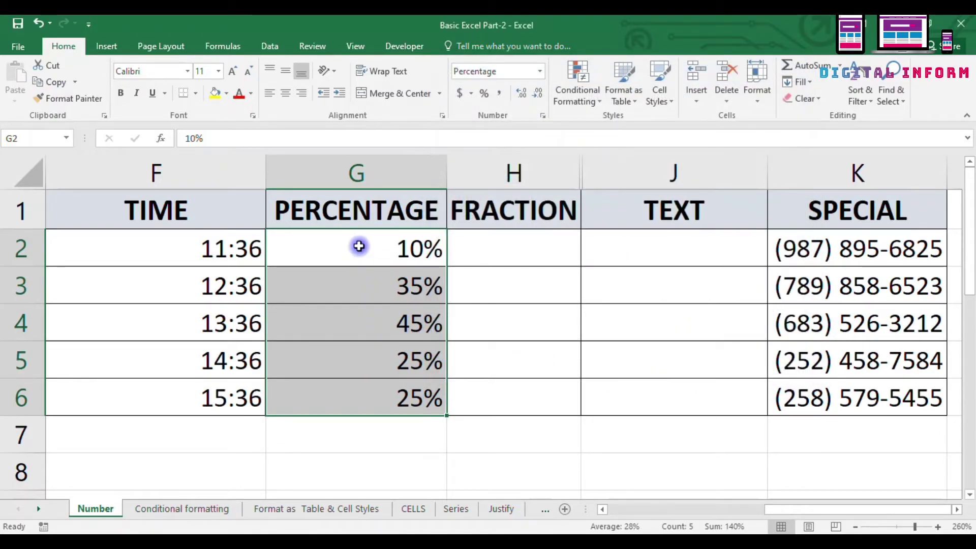
Step: Enter 0.3 in cell H2 of the FRACTION column
click(493, 252)
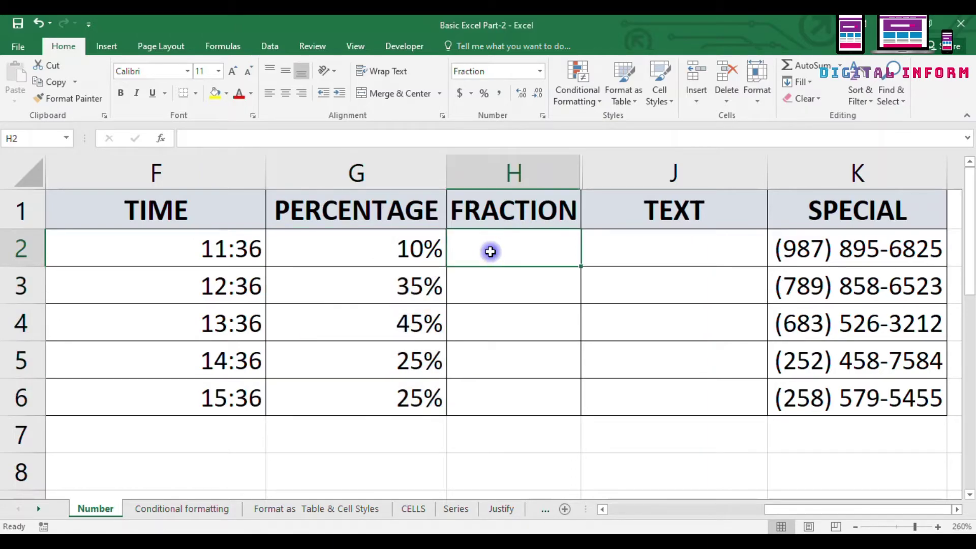
text(0.3)
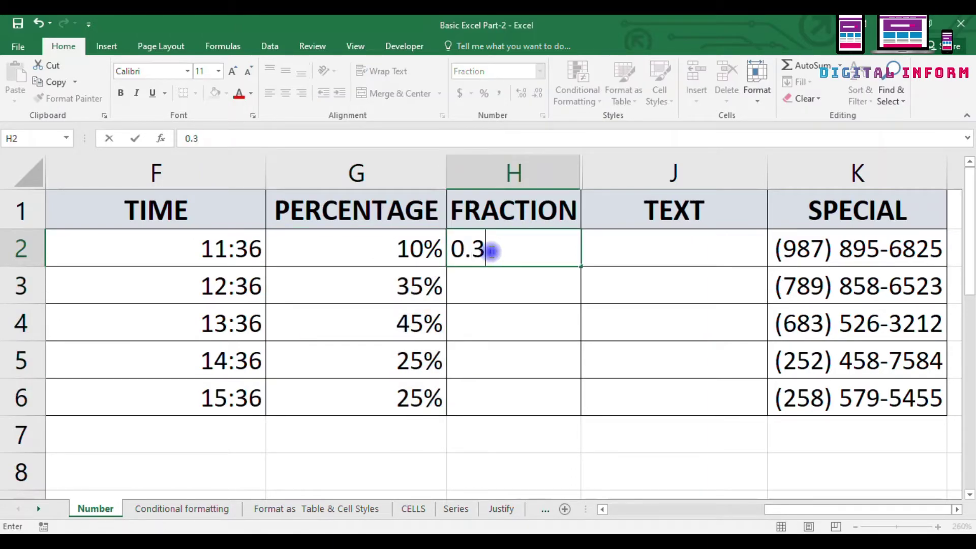
text(125)
key(Return)
Step: Change the number format of cells H2 to H6 in the FRACTION column to General
click(491, 251)
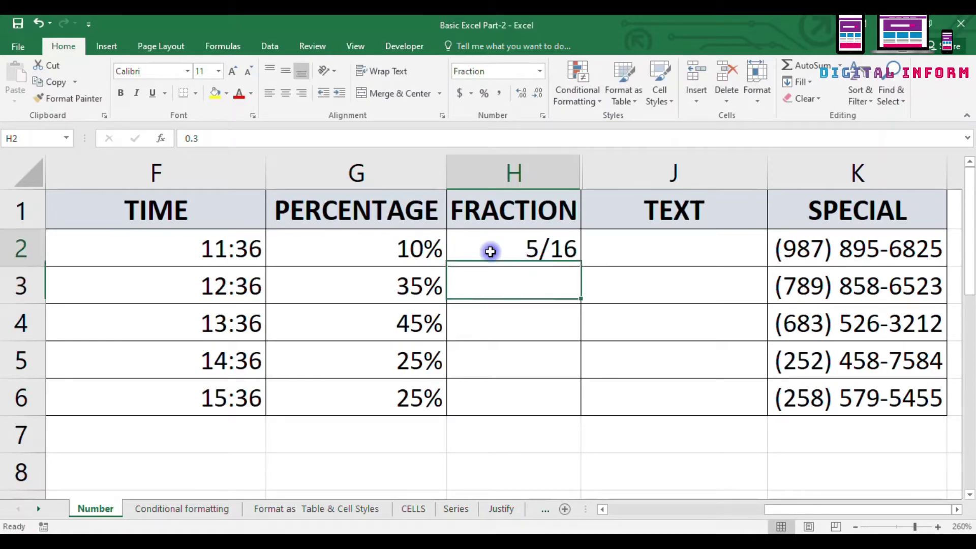
key(Down)
key(shift+Down)
key(shift+Down)
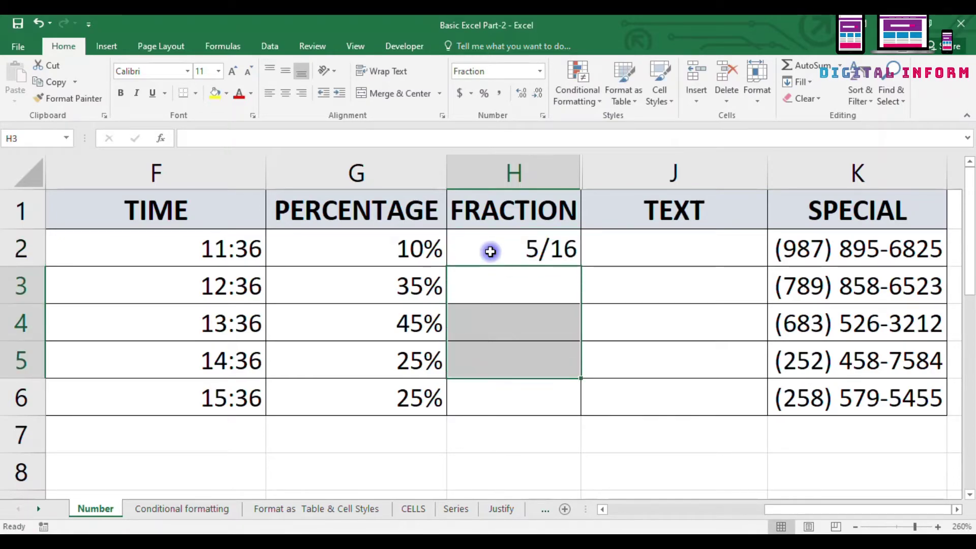
key(Up)
key(Up)
key(Down)
key(shift+Down)
key(shift+Down)
key(shift+Down)
key(shift+Down)
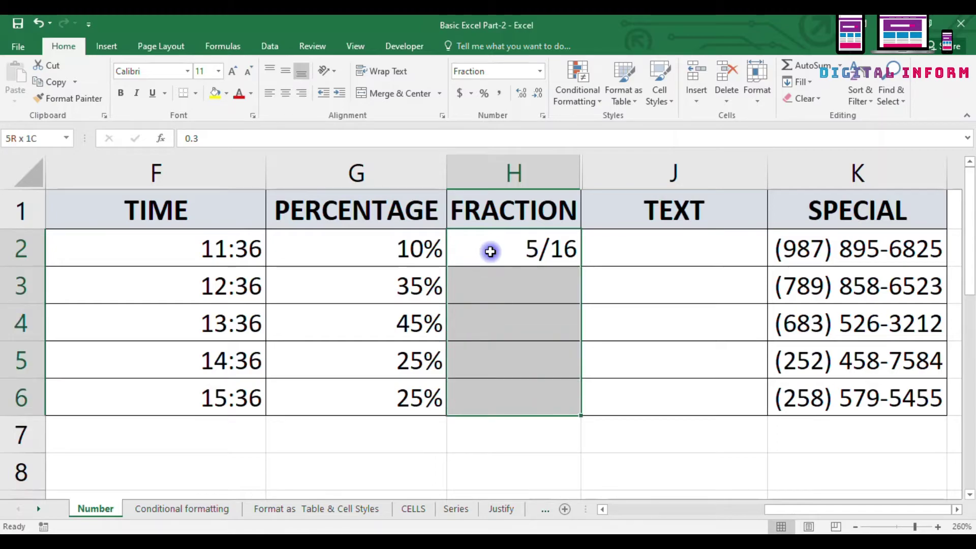
right_click(489, 257)
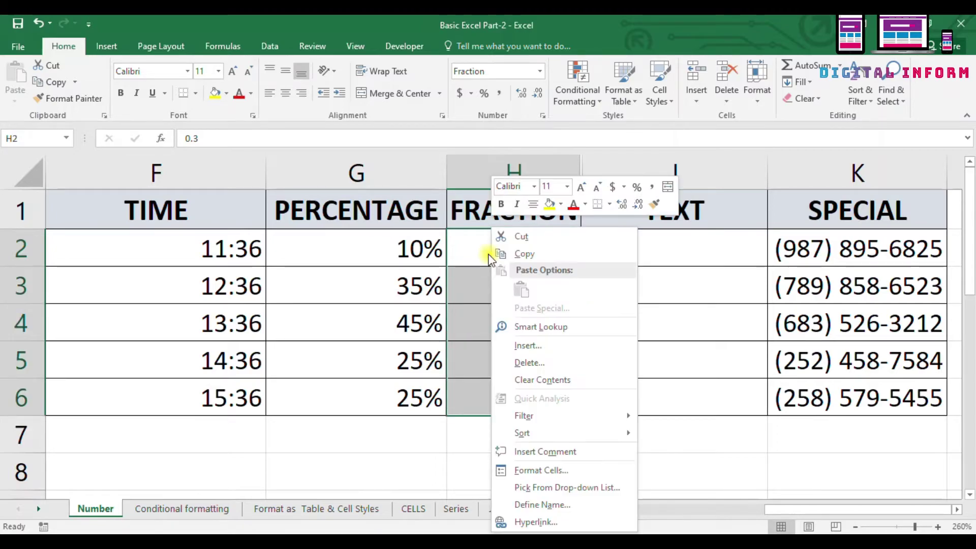
click(540, 71)
click(523, 100)
click(560, 255)
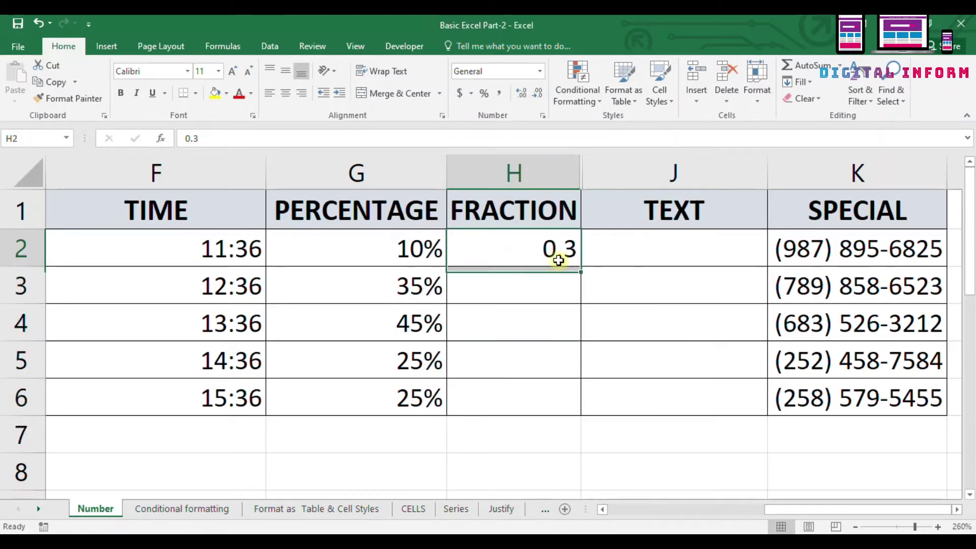
Step: Enter 0.25, 0.75, 0.6 and 0.7 in cells H3 to H6 of the FRACTION column
click(522, 288)
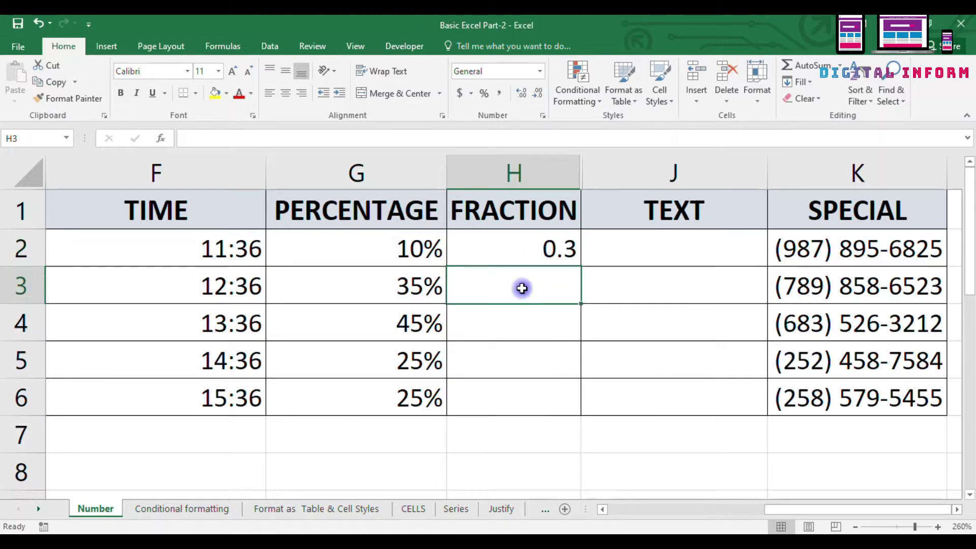
text(.25)
key(Return)
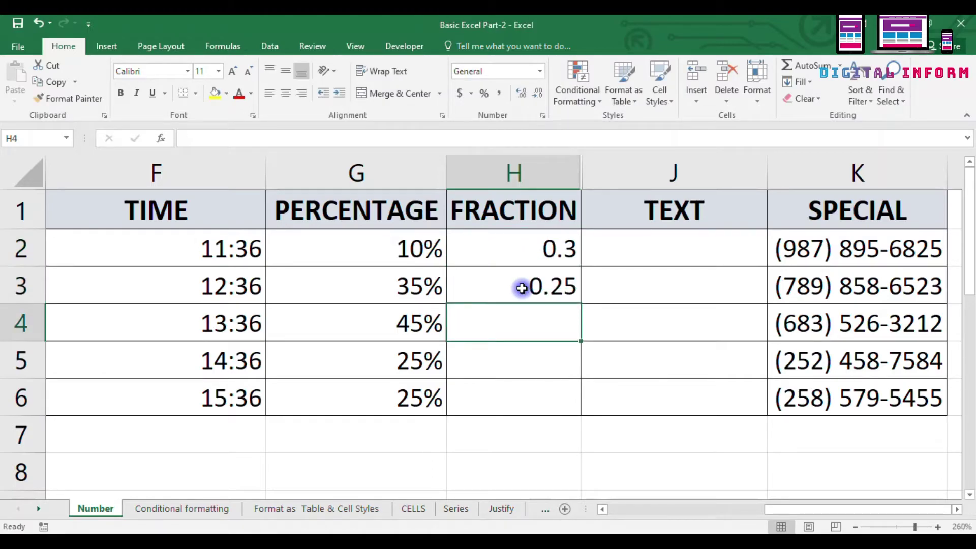
text(.75)
key(Return)
text(.6)
key(Return)
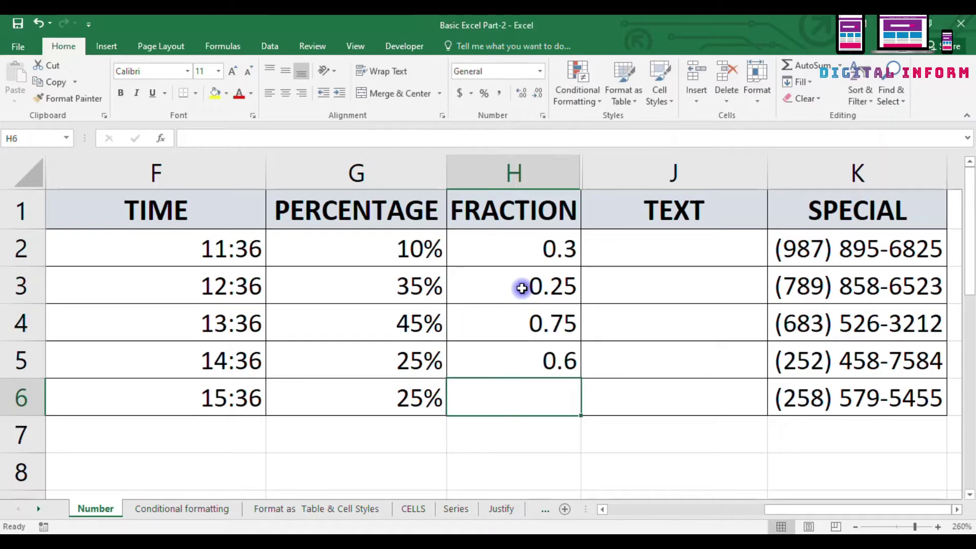
text(.7)
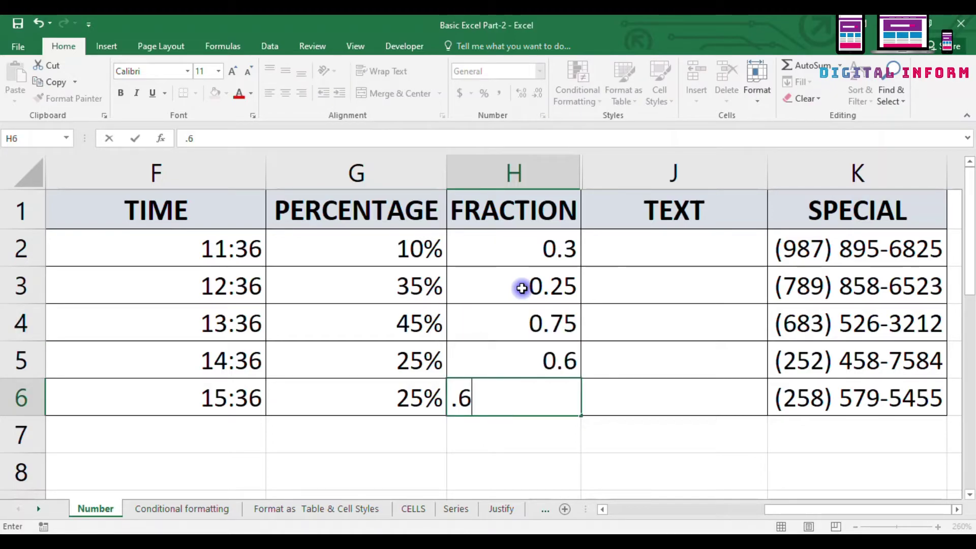
key(Return)
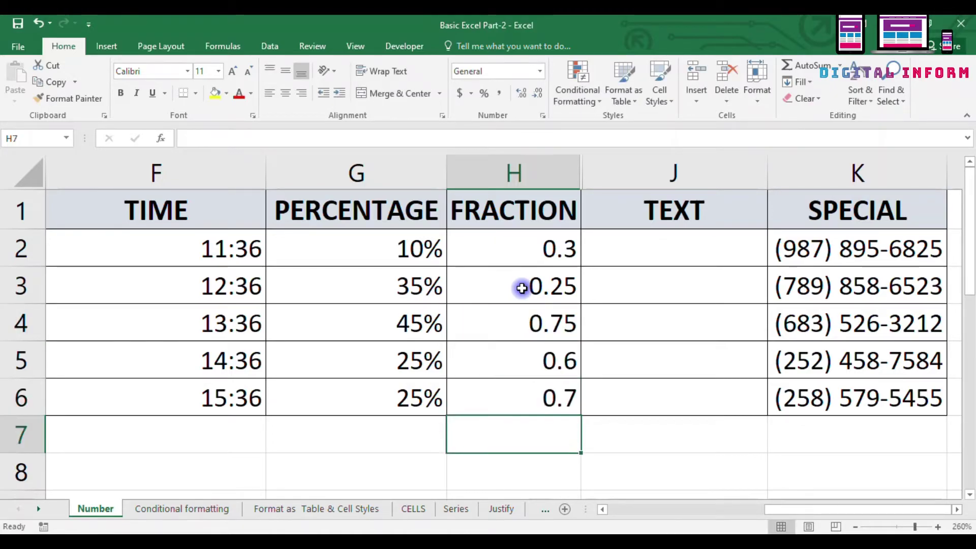
Step: Format cells H2 to H6 as Fraction with the "Up to one digit (1/4)" type
key(Up)
key(Up)
key(Up)
key(Up)
key(Up)
key(shift+Down)
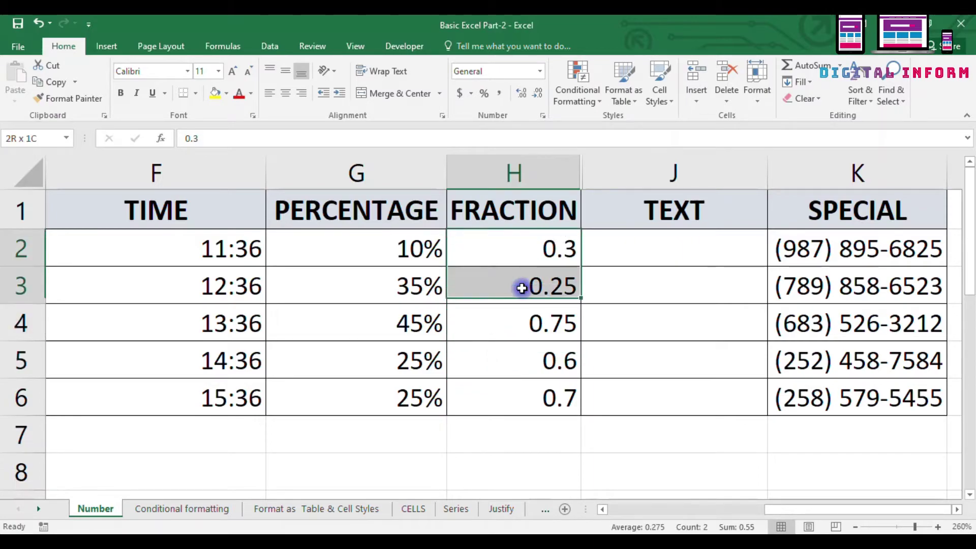
key(shift+Down)
key(shift+Down)
key(shift+Down)
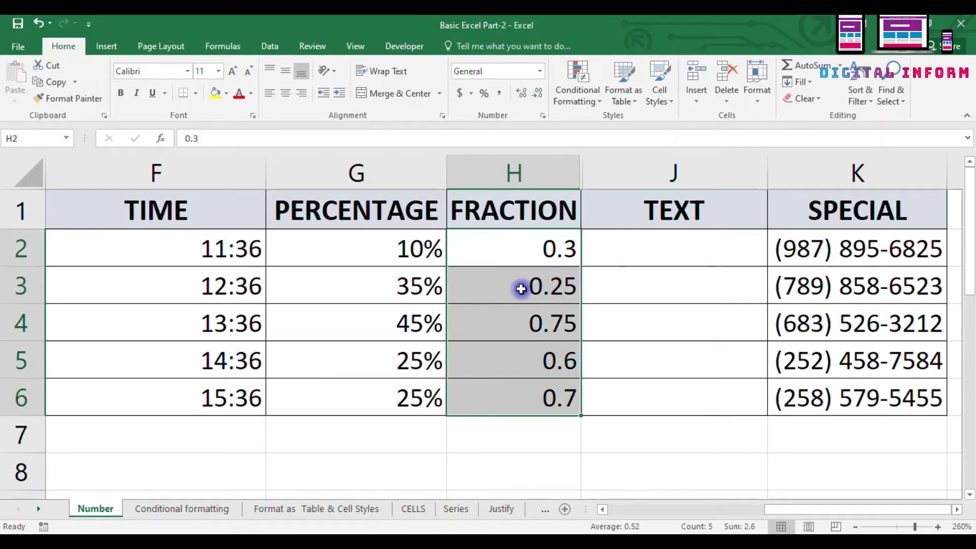
click(543, 115)
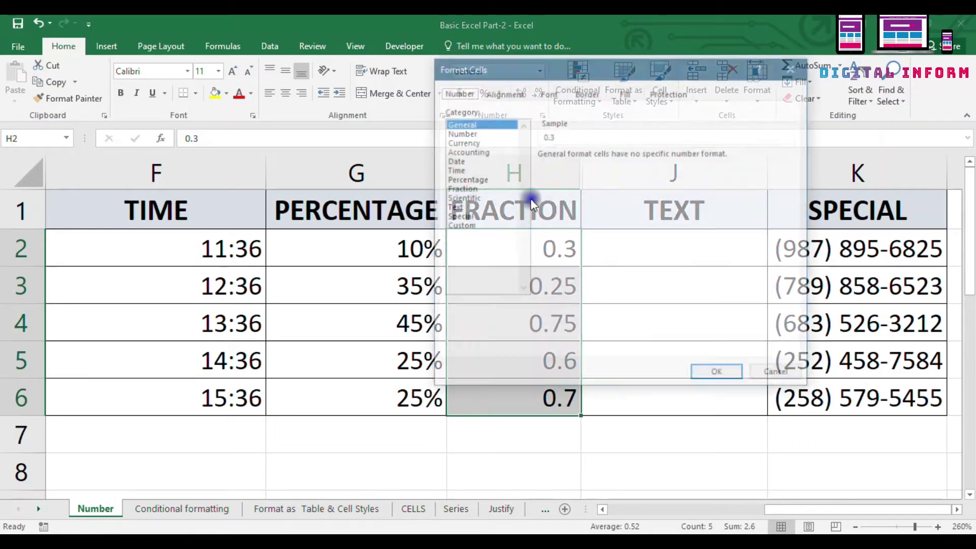
click(471, 191)
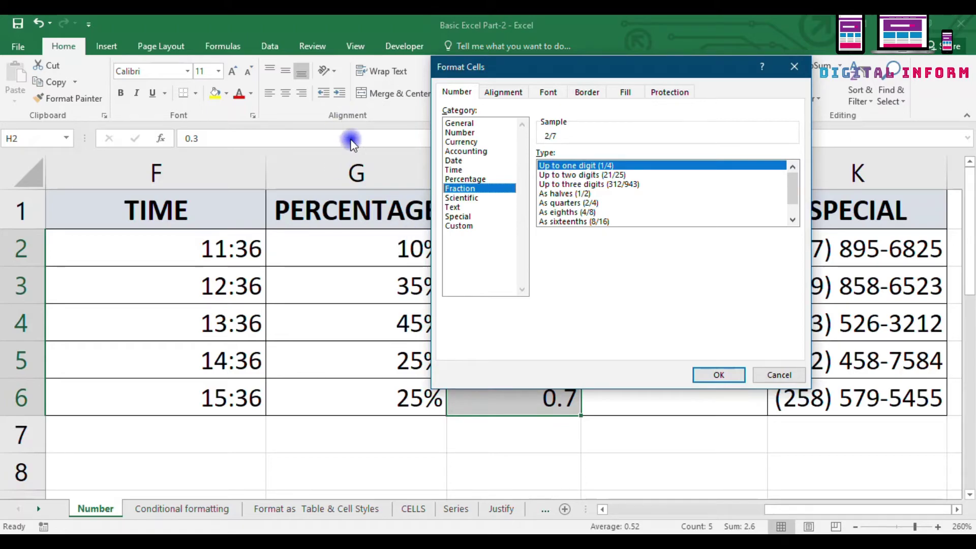
click(720, 376)
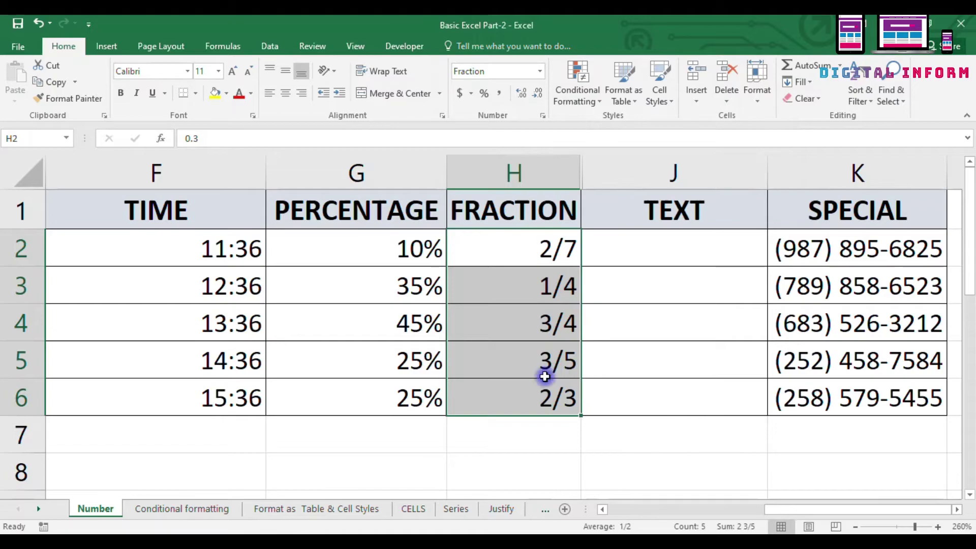
Step: Compare the stored value of H3 with its displayed fraction, and replace the value in H6 with 0.1
click(533, 286)
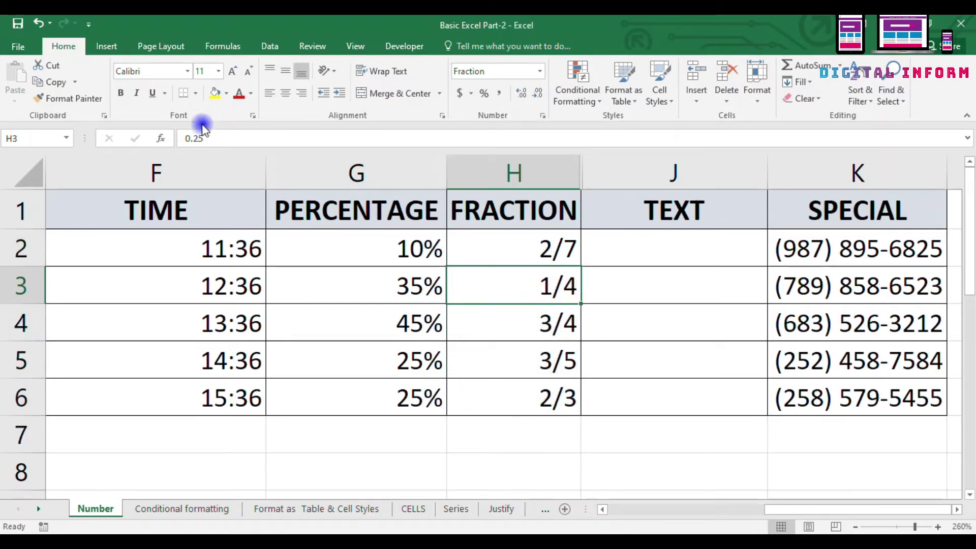
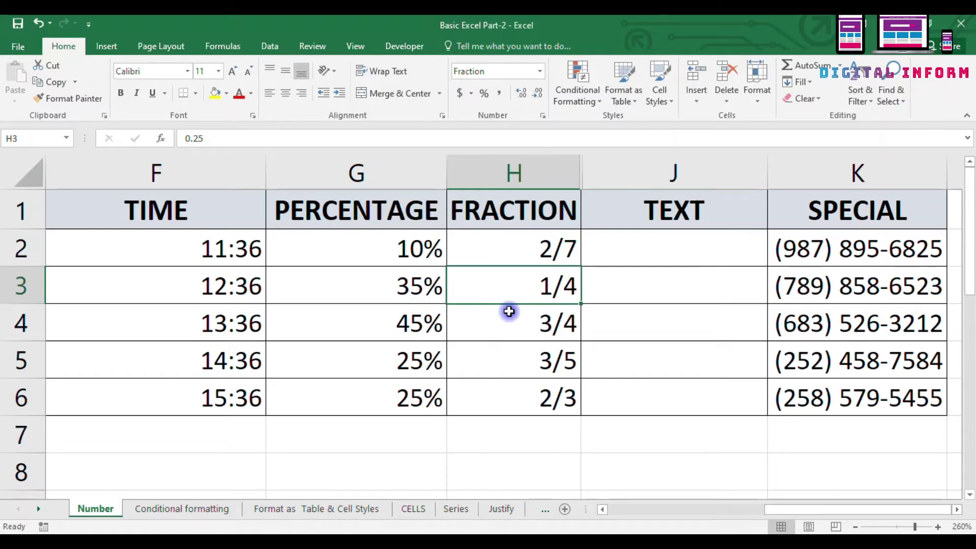
click(518, 362)
click(534, 392)
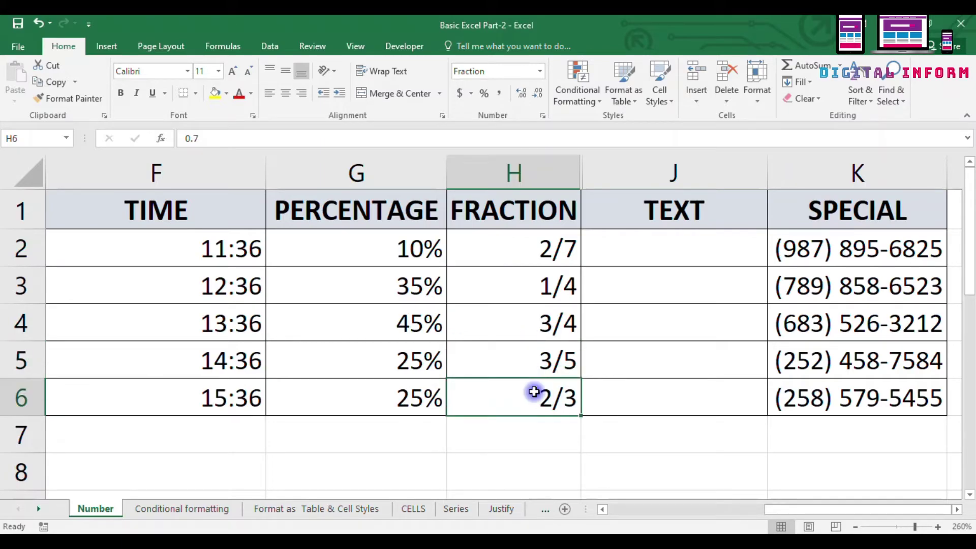
text(0.1)
key(Return)
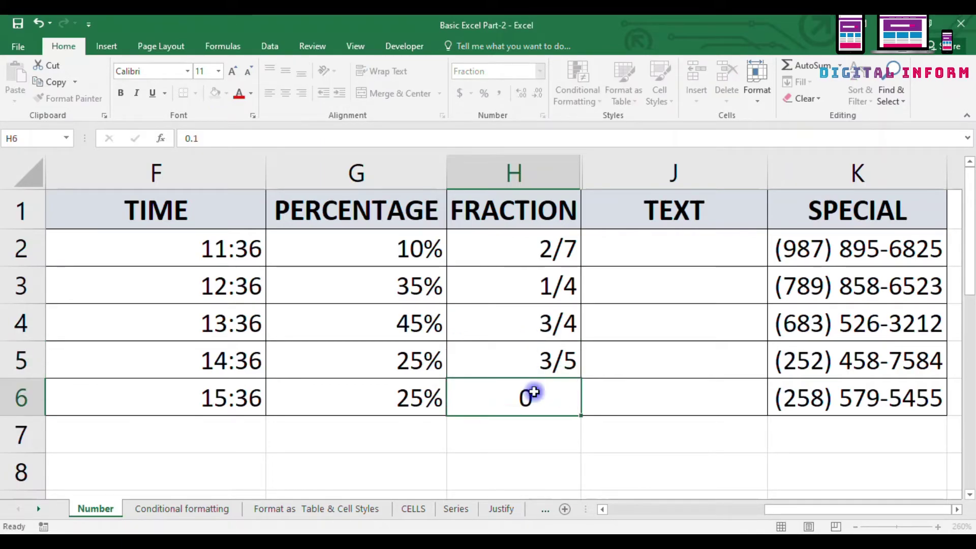
Step: Set the value of cell H6 to .2 in the FRACTION column
click(534, 392)
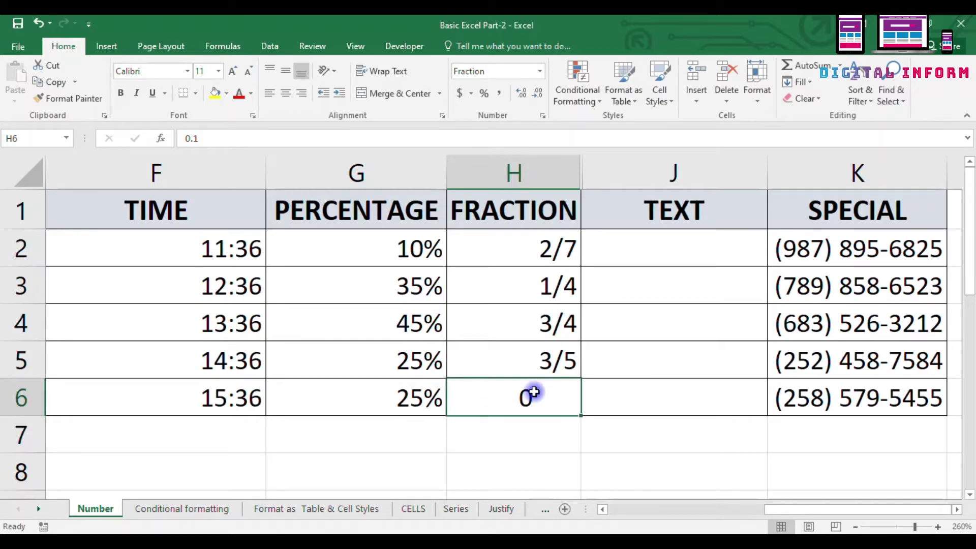
text(.2)
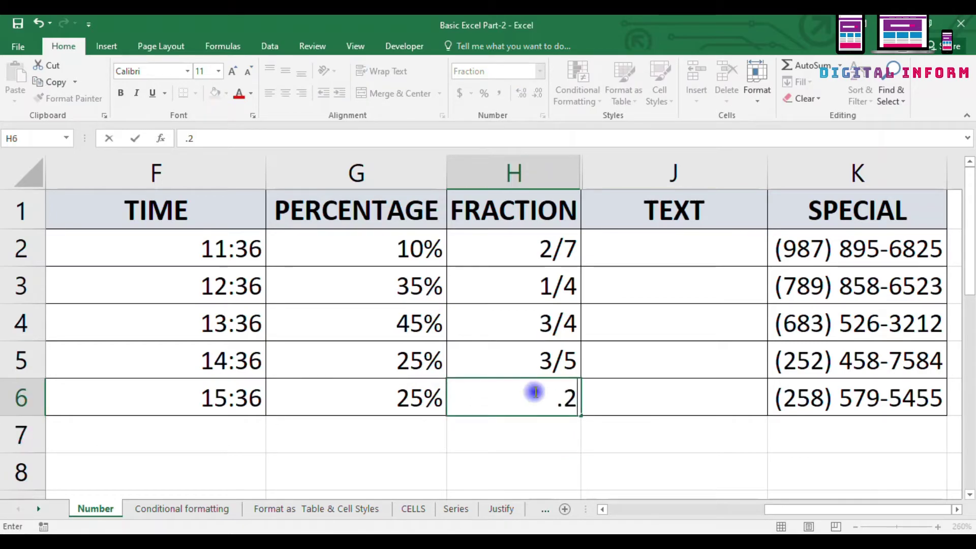
key(Return)
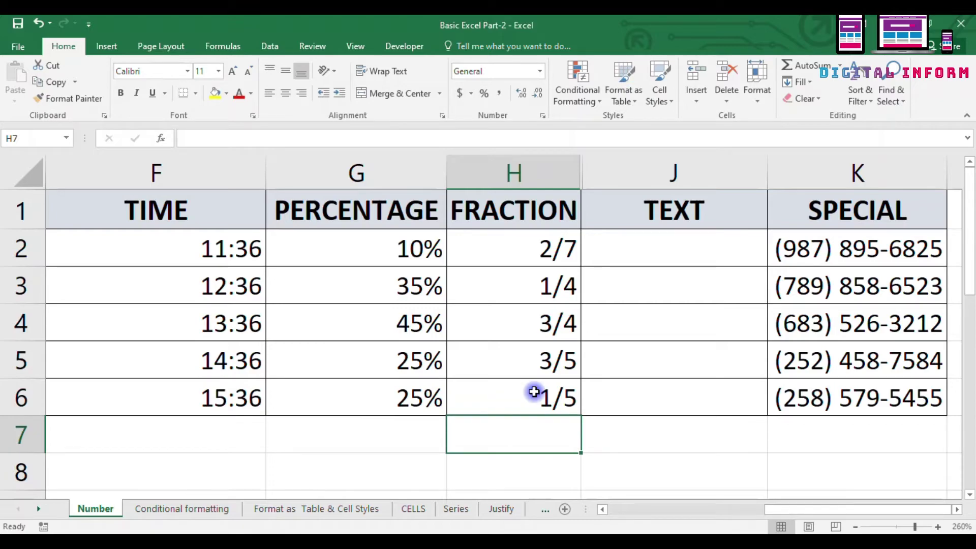
Step: Set the value of cell H4 to .8 in the FRACTION column
text(1)
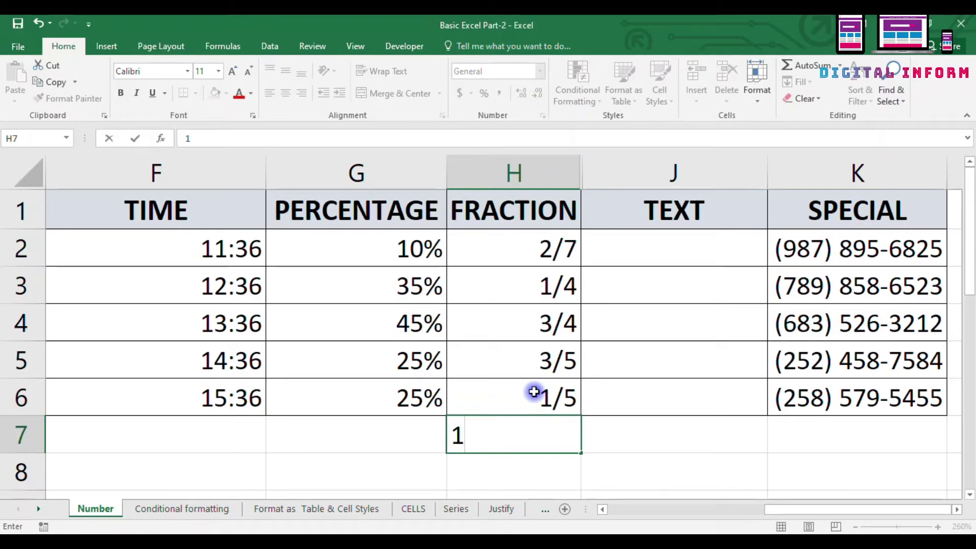
key(Escape)
key(Up)
key(Up)
key(Up)
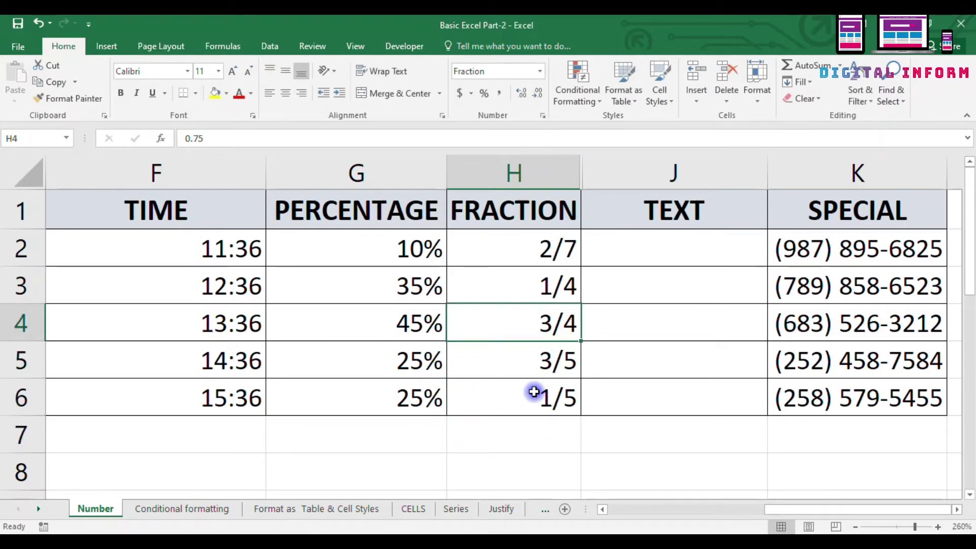
text(.)
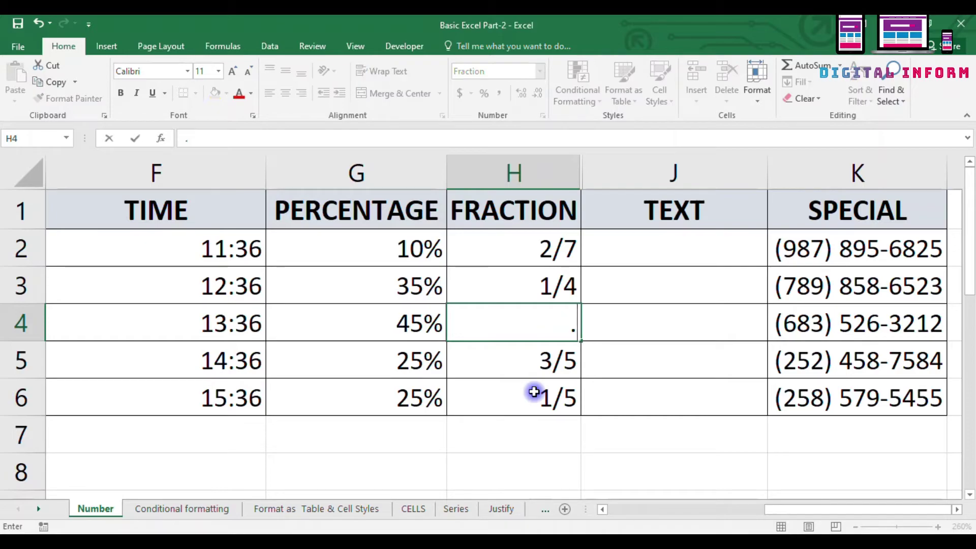
text(8)
key(Return)
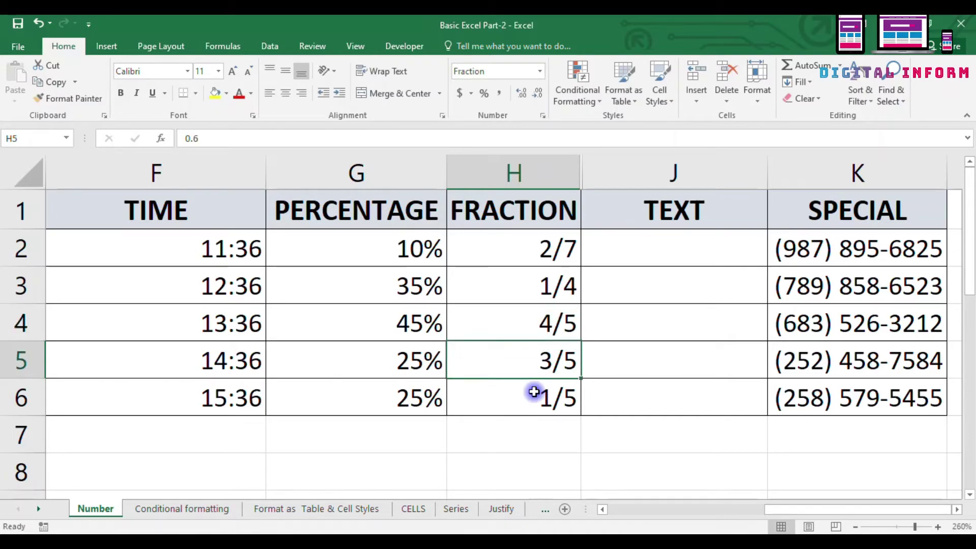
Step: Replace the value in cell H4 of the FRACTION column with .9
key(Up)
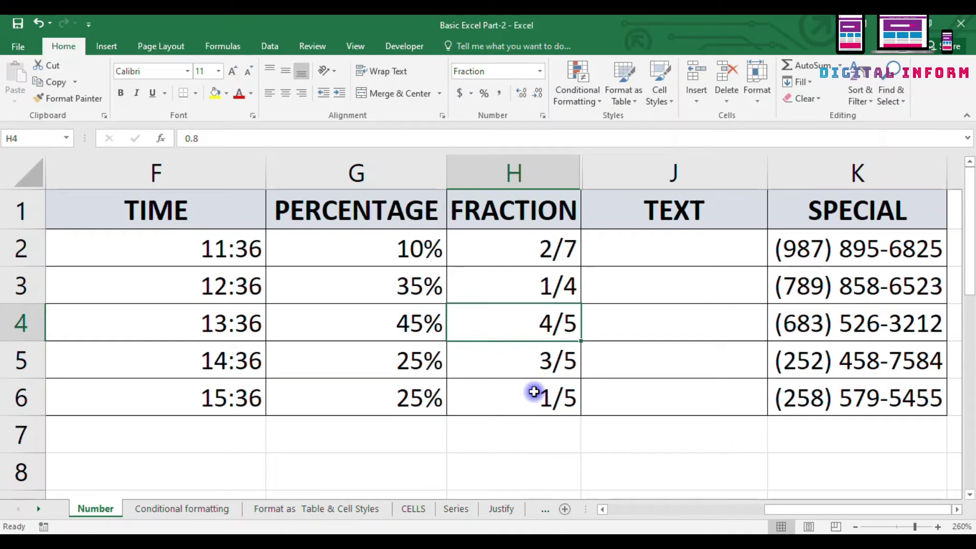
text(.9)
key(Return)
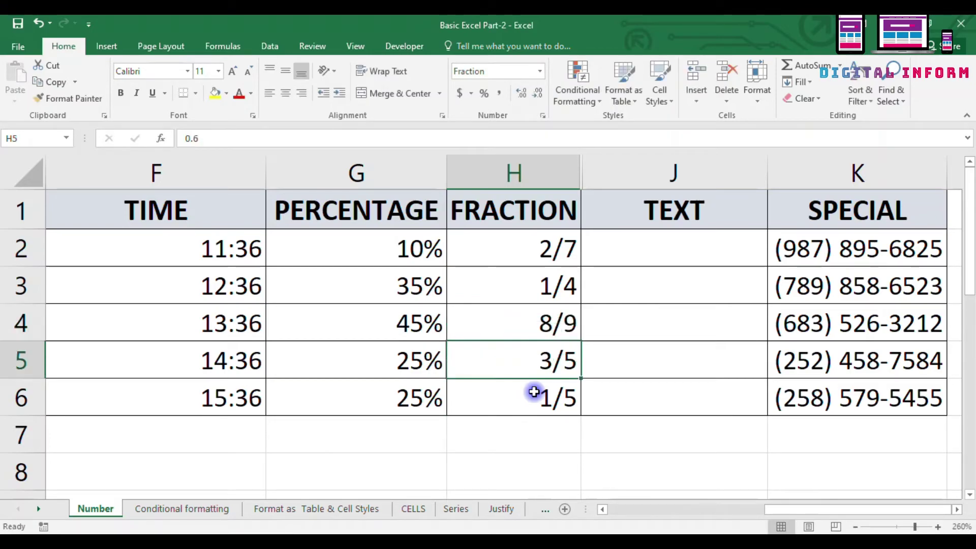
Step: Set the value of cell H2 to .2 in the FRACTION column
key(Up)
key(Up)
key(Up)
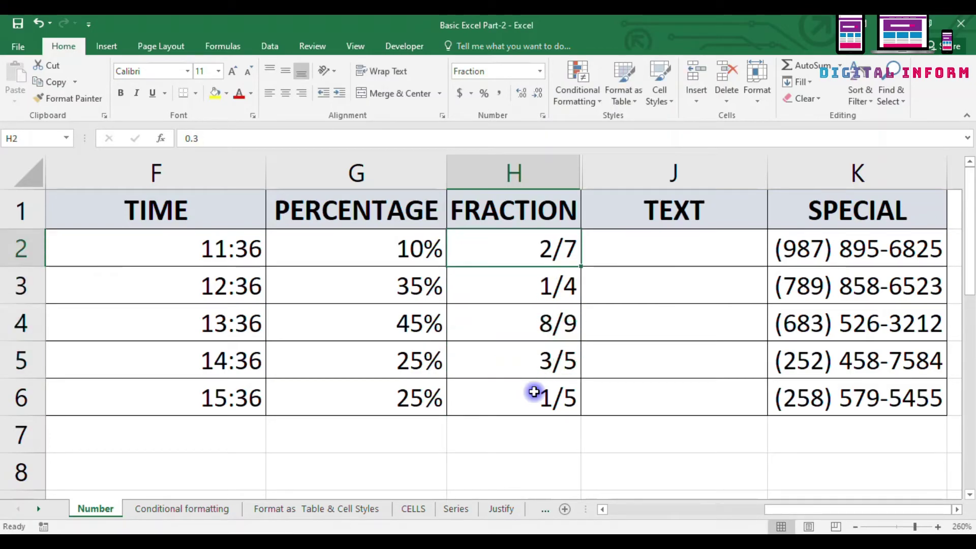
key(Down)
key(Down)
key(Up)
key(Up)
text(.2)
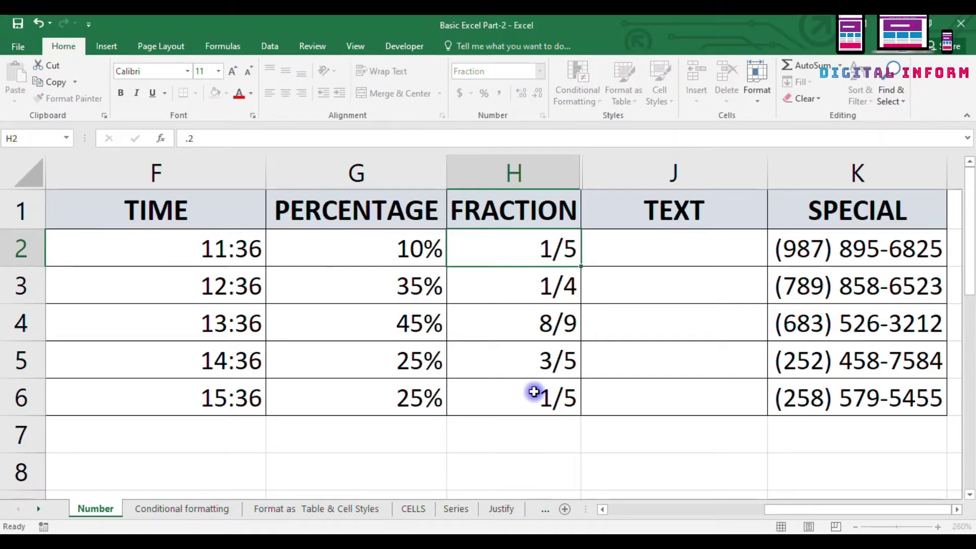
key(Return)
Step: Replace the value in cell H2 of the FRACTION column with 0.1
key(Up)
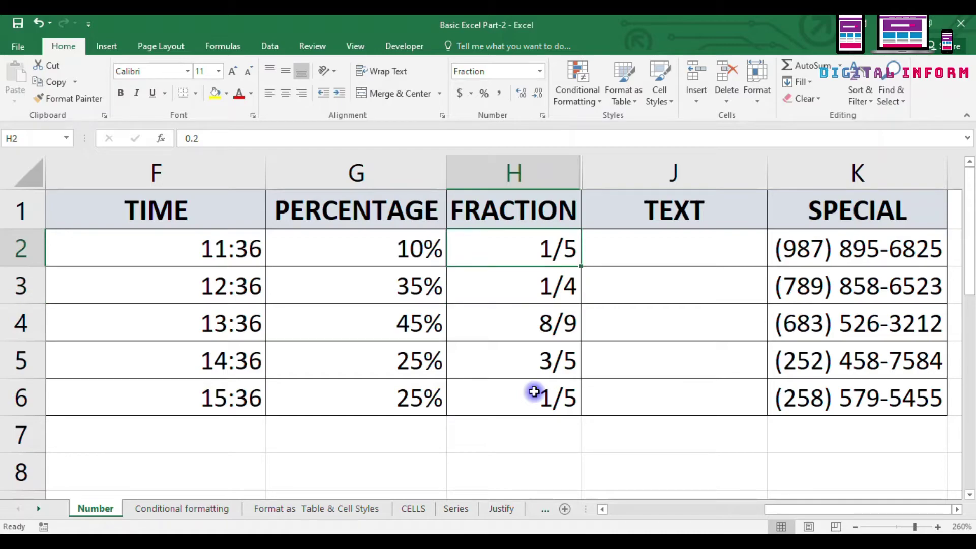
text(.01)
key(Return)
key(Up)
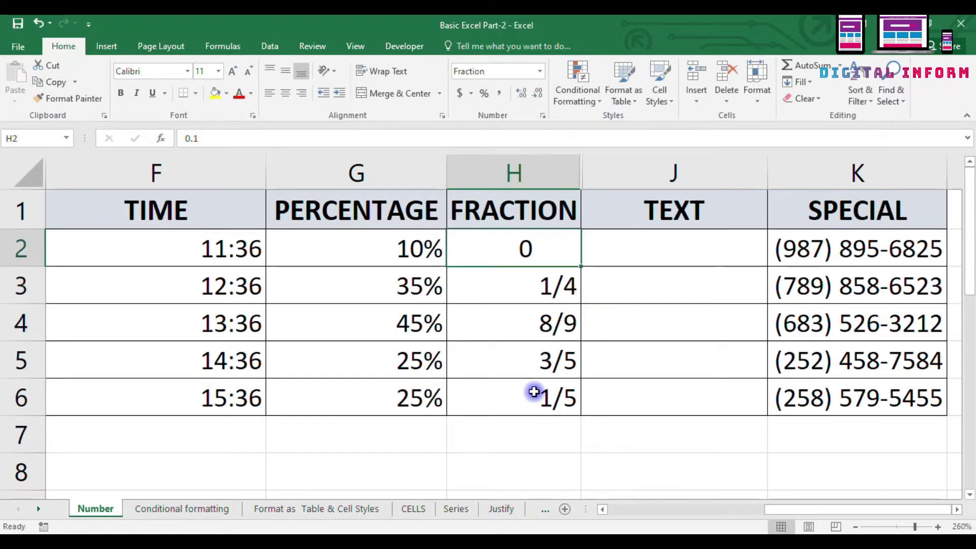
Step: Format cells H2 to H6 as Fraction with the "As eighths (4/8)" type
key(shift+Down)
key(shift+Down)
key(shift+Down)
key(shift+Down)
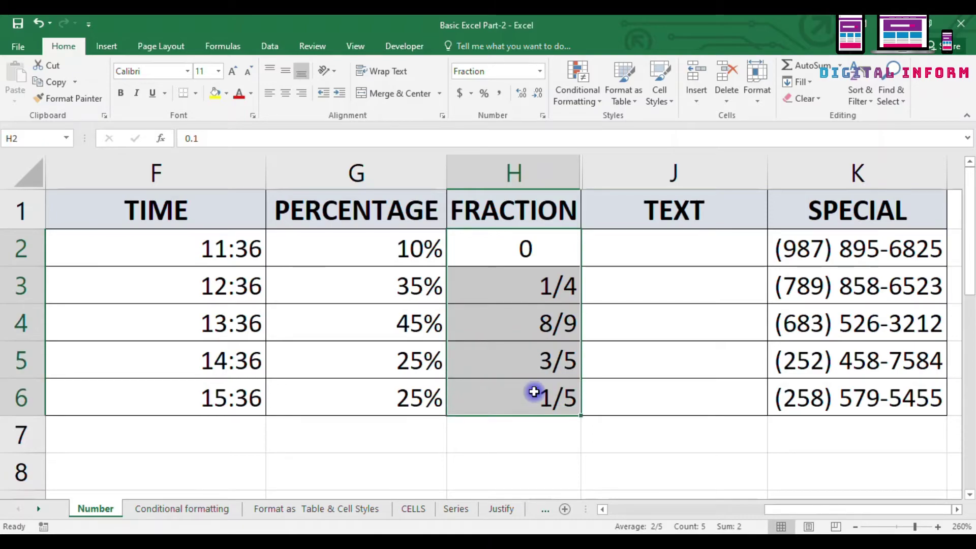
click(539, 76)
click(539, 76)
click(543, 116)
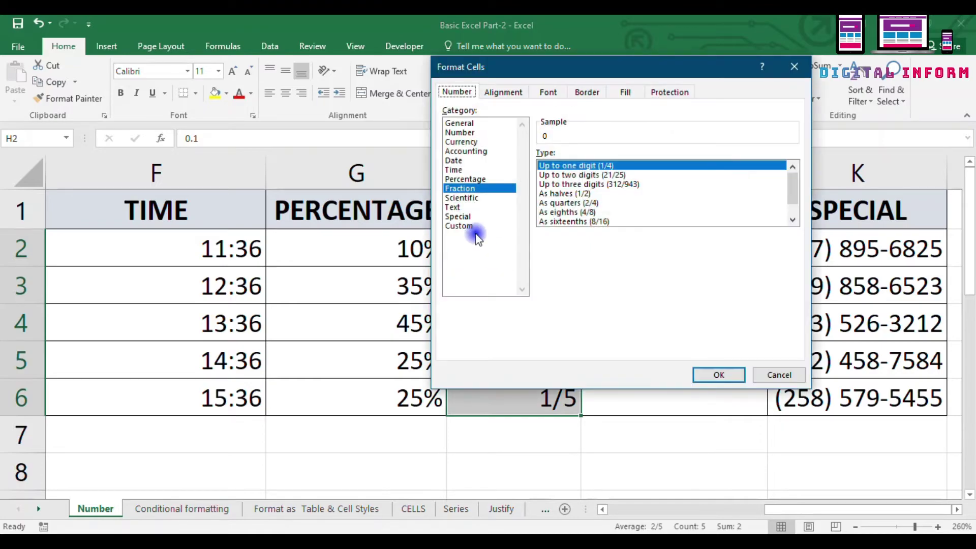
scroll(591, 224, down, 1)
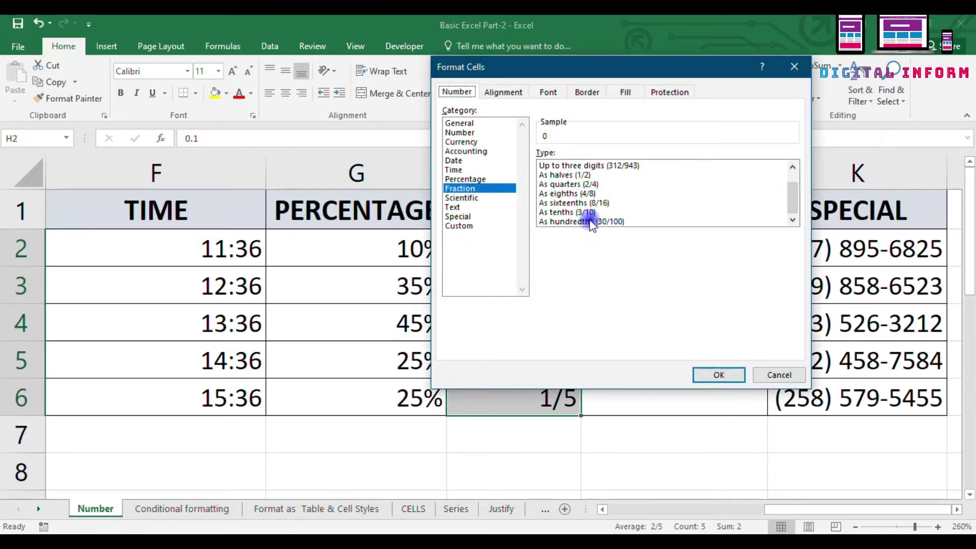
scroll(588, 186, up, 1)
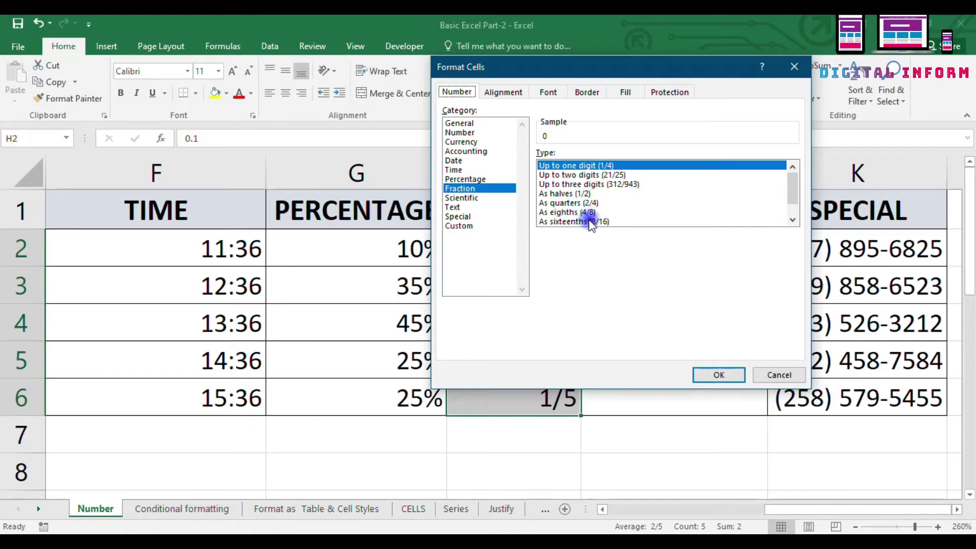
click(584, 213)
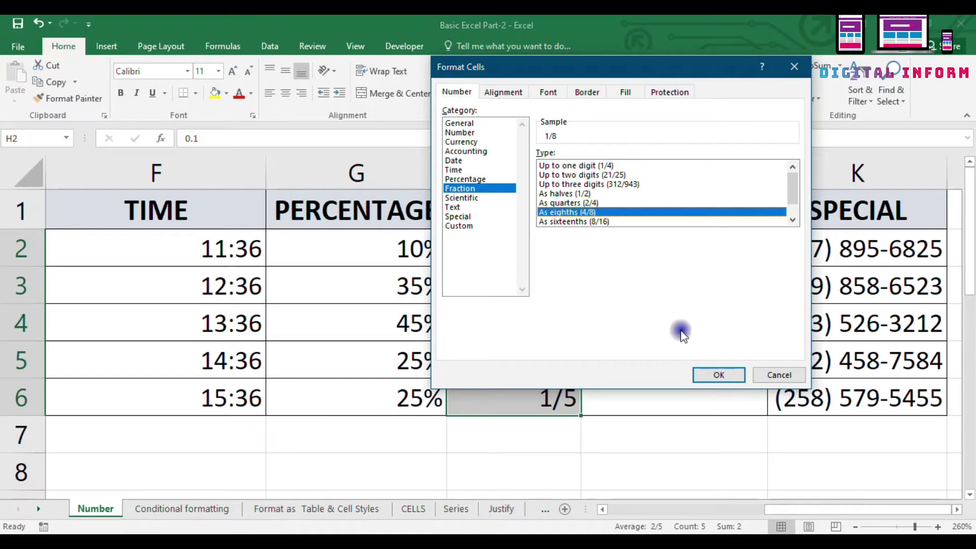
click(721, 379)
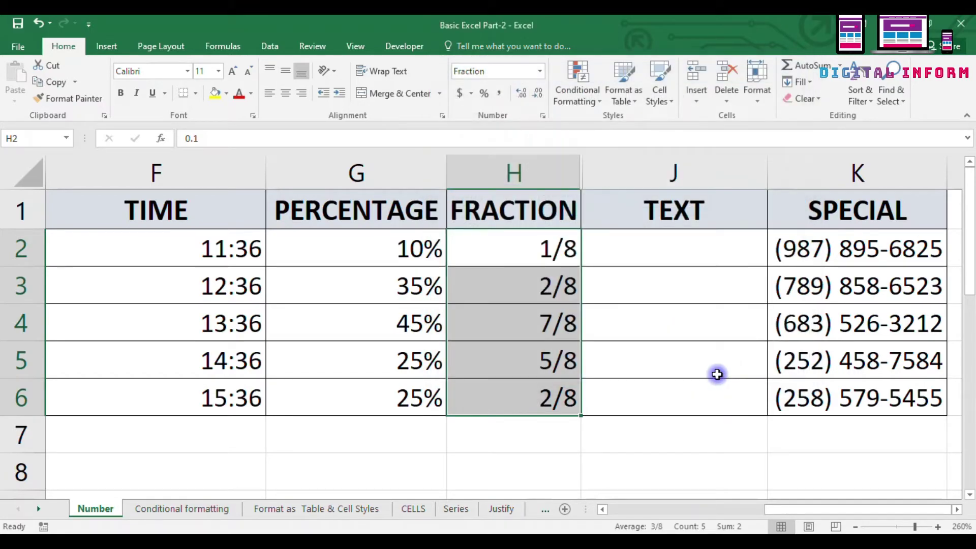
Step: Compare the stored values of H2 and H3 with their displayed eighths fractions
click(526, 256)
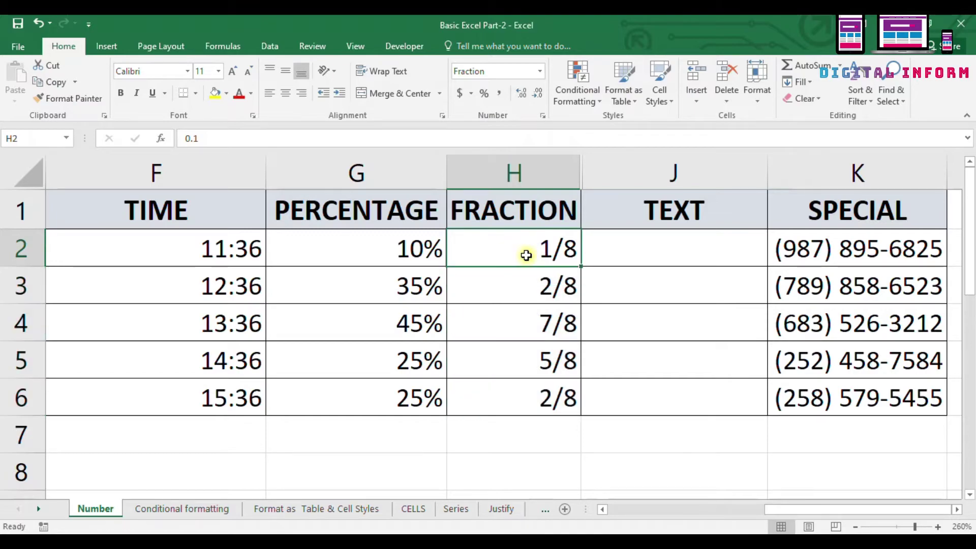
click(537, 293)
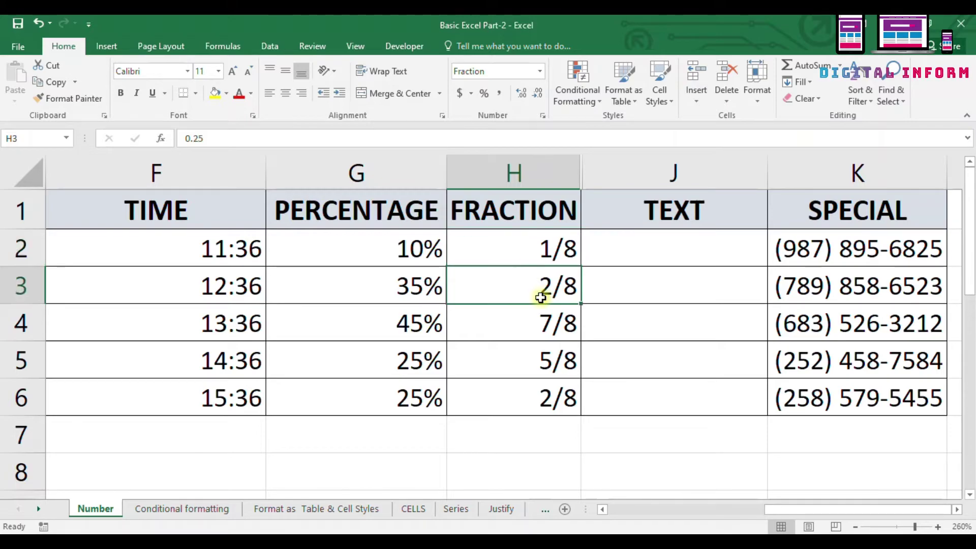
drag(509, 250, 543, 392)
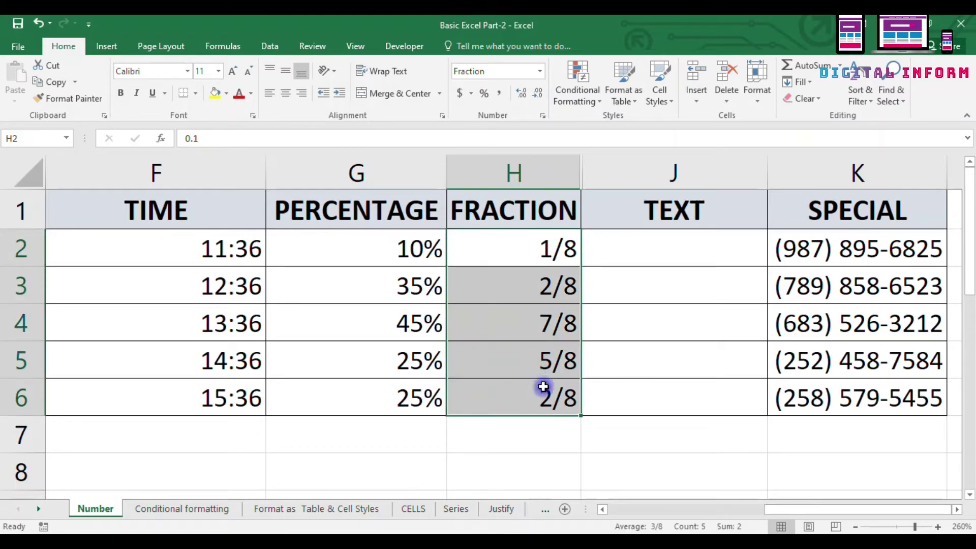
click(681, 249)
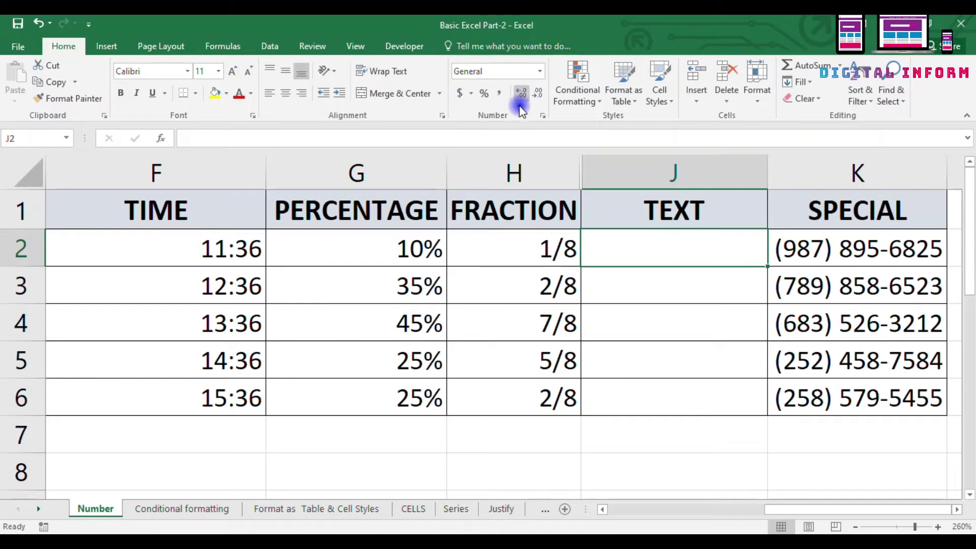
click(543, 117)
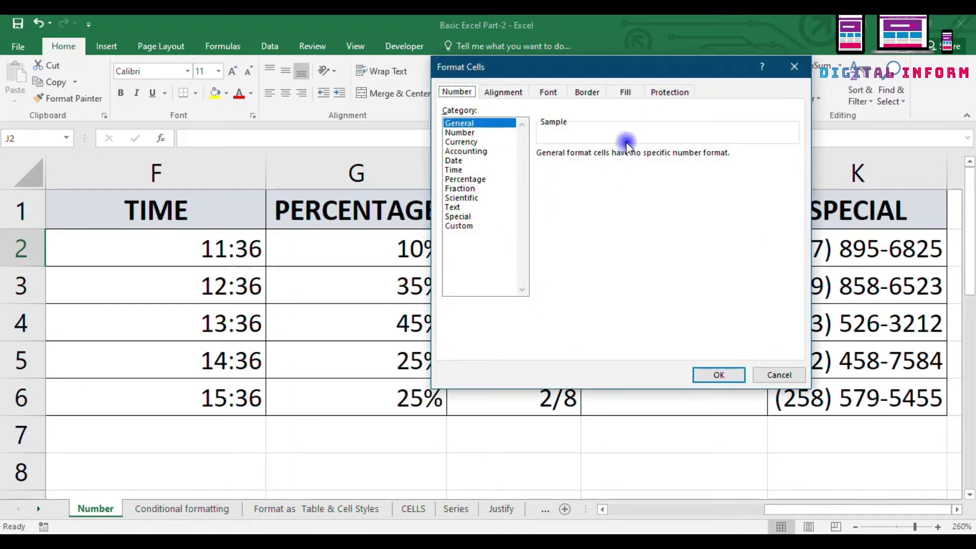
click(792, 67)
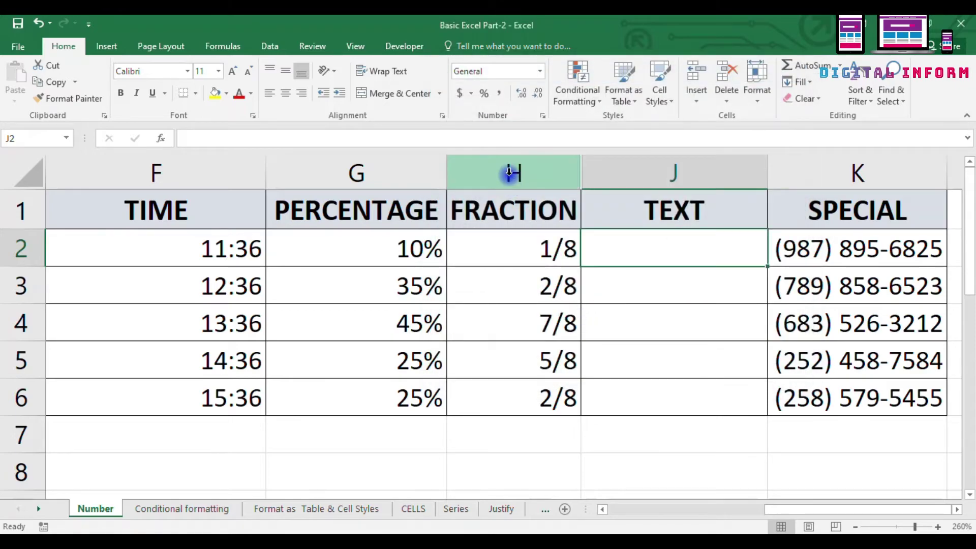
Step: Unhide the hidden column between columns H and J
drag(527, 158, 592, 175)
right_click(592, 175)
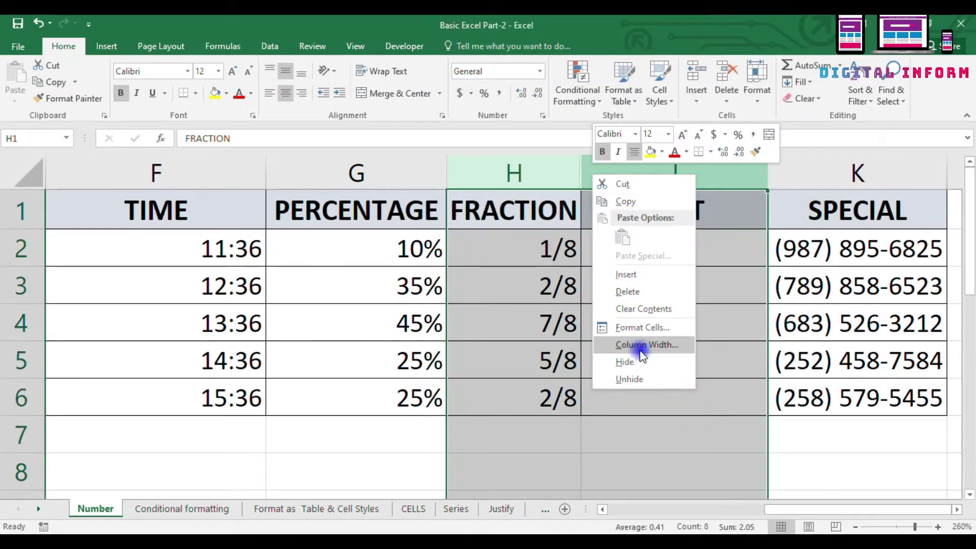
click(635, 377)
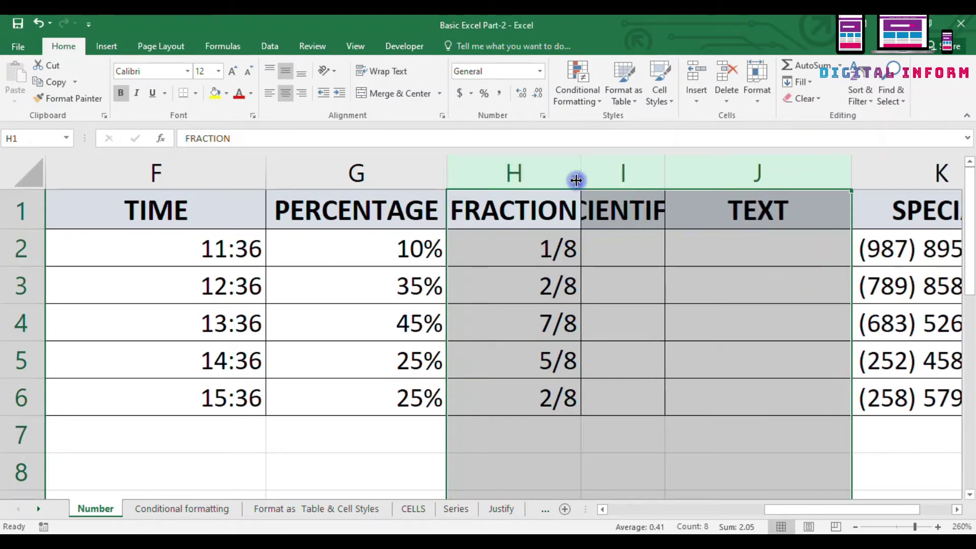
Step: Hide columns F to H and widen column I so its SCIENTIFIC heading fits
drag(233, 159, 475, 172)
right_click(474, 170)
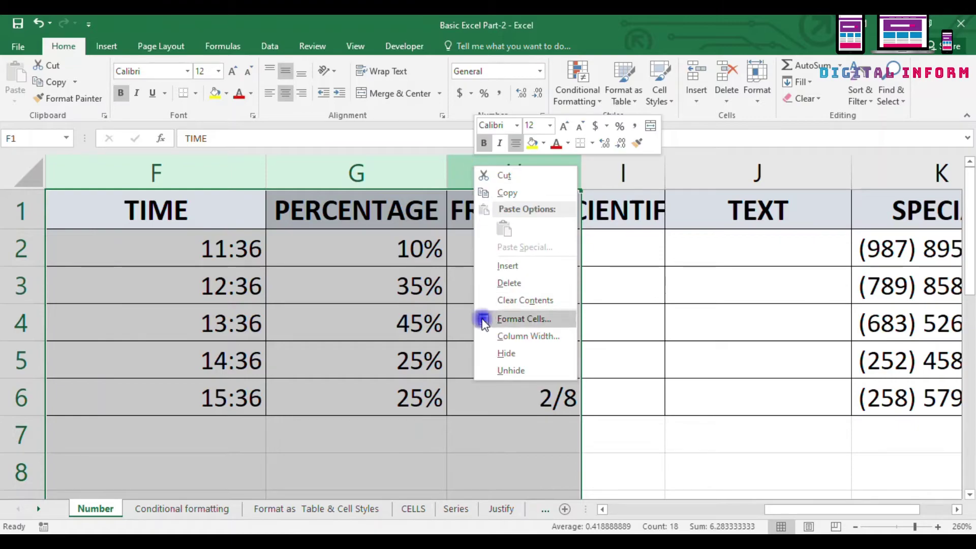
click(489, 357)
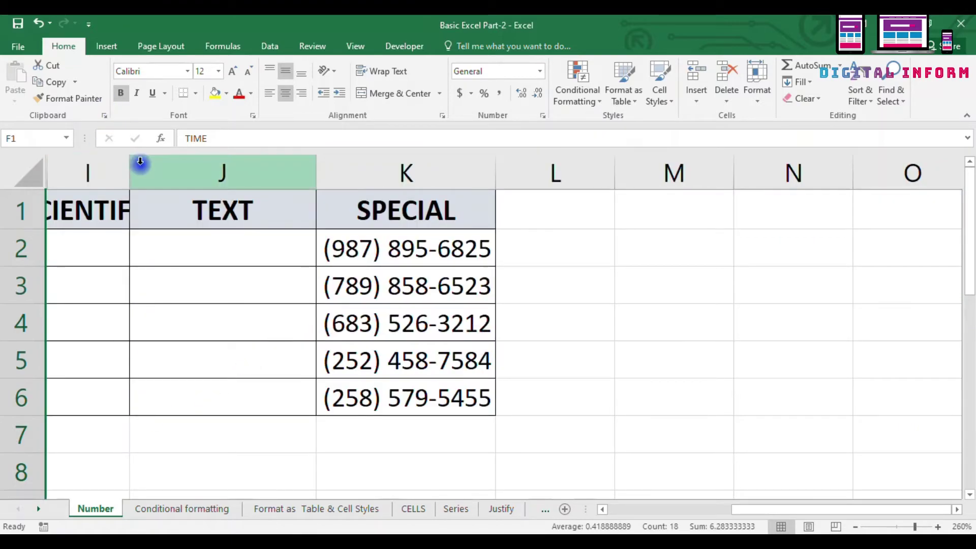
drag(131, 172, 202, 172)
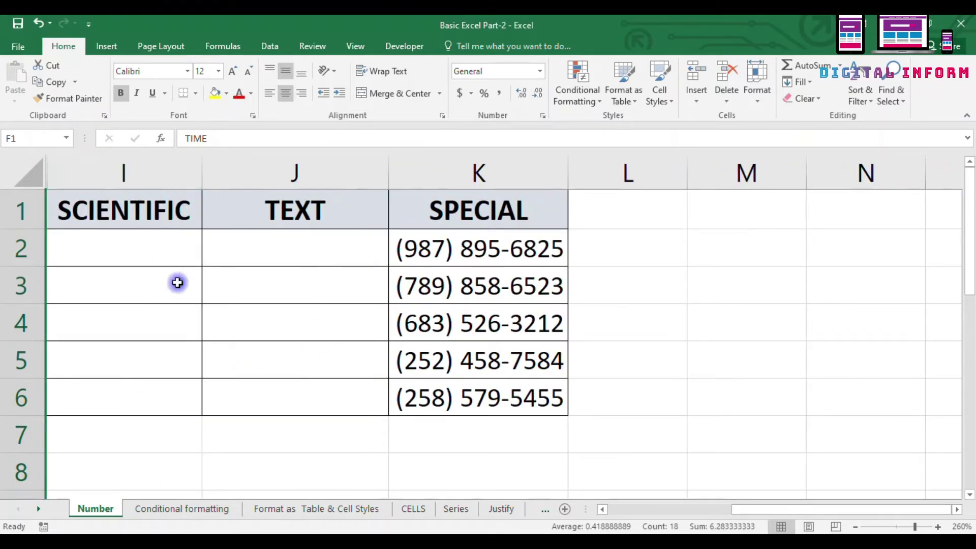
click(157, 242)
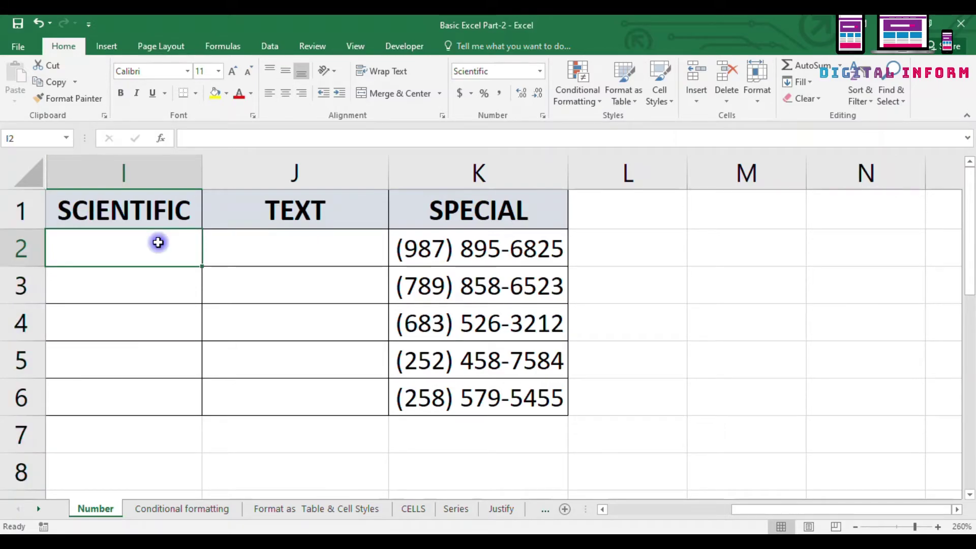
text(2569856985)
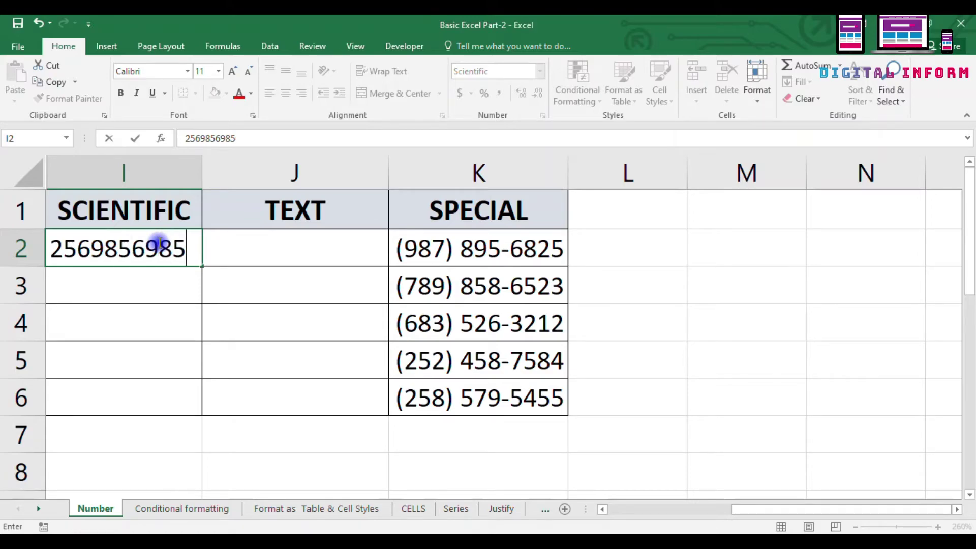
key(Return)
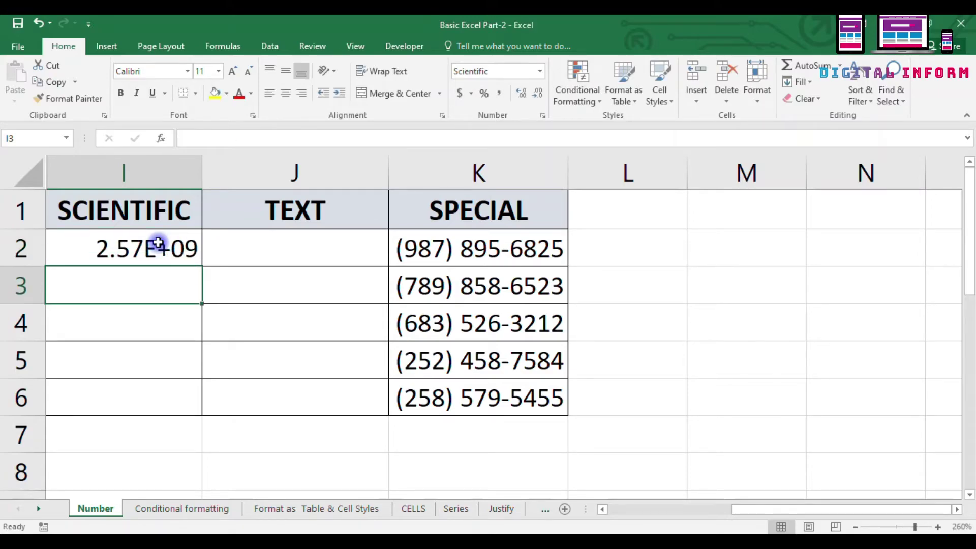
Step: Compare the stored value of I2 with its scientific notation, and narrow column I slightly
click(158, 244)
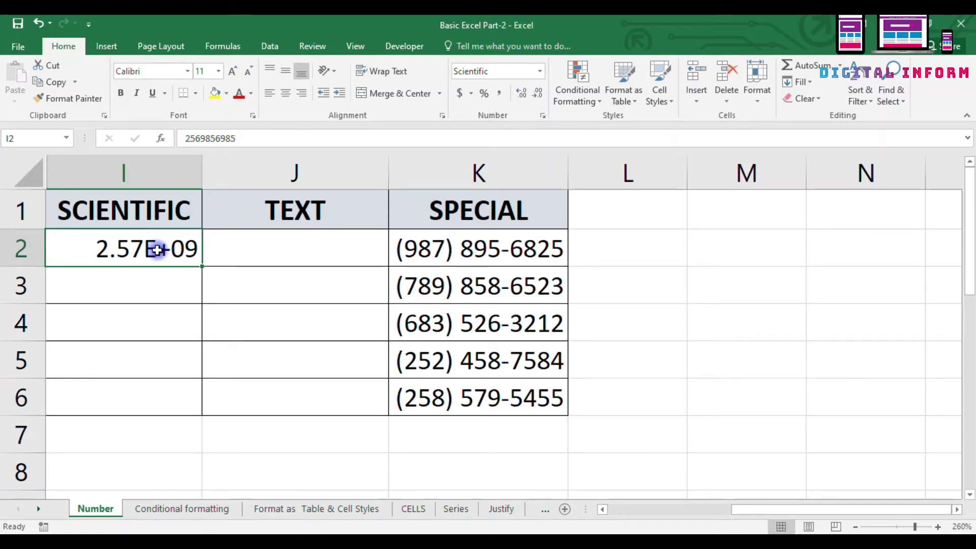
click(144, 283)
drag(129, 247, 152, 366)
click(89, 241)
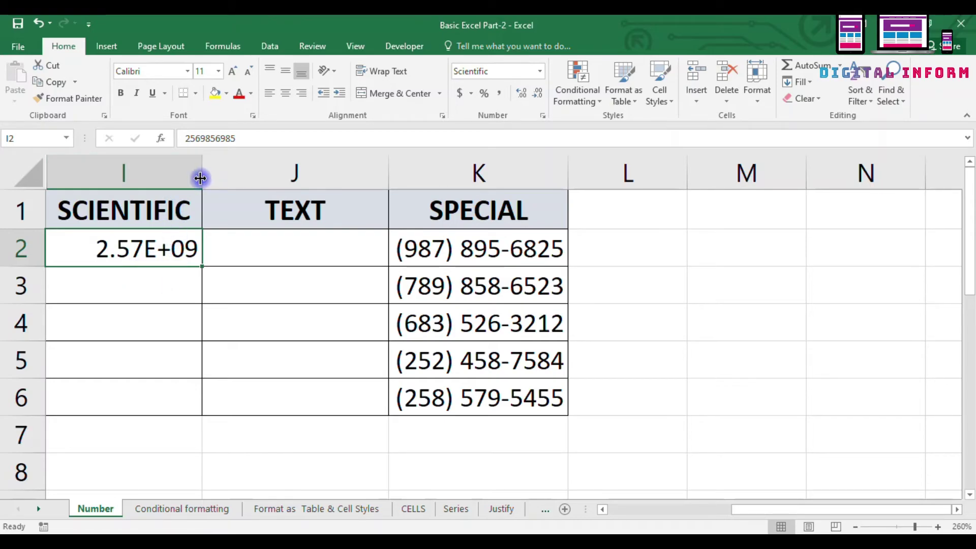
drag(202, 176, 161, 174)
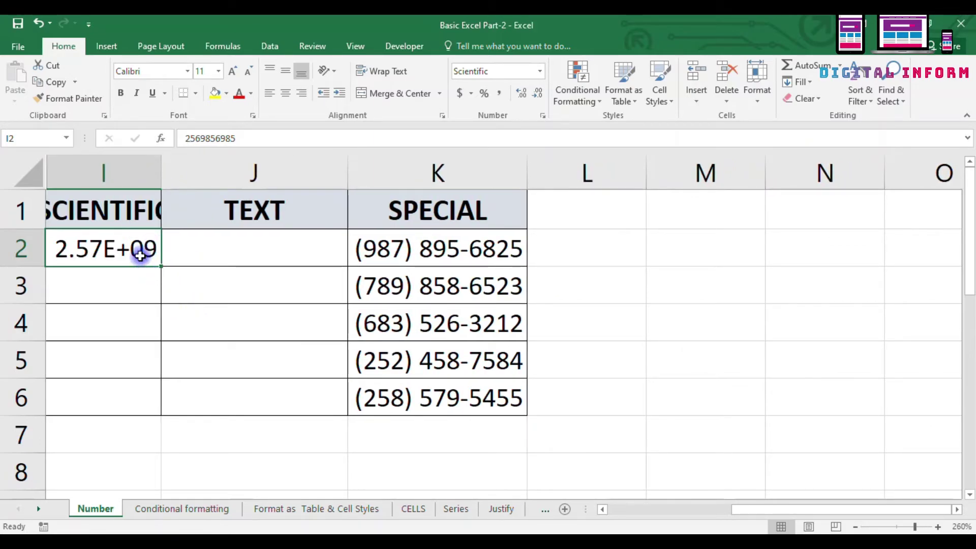
Step: Change the number format of cell I2 to General and finally to Number
click(539, 76)
click(542, 90)
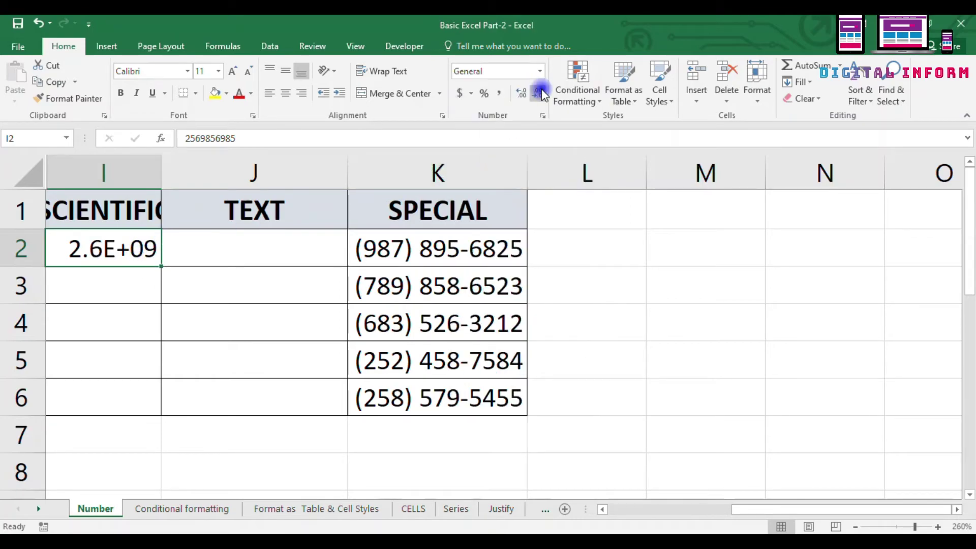
click(541, 73)
click(556, 126)
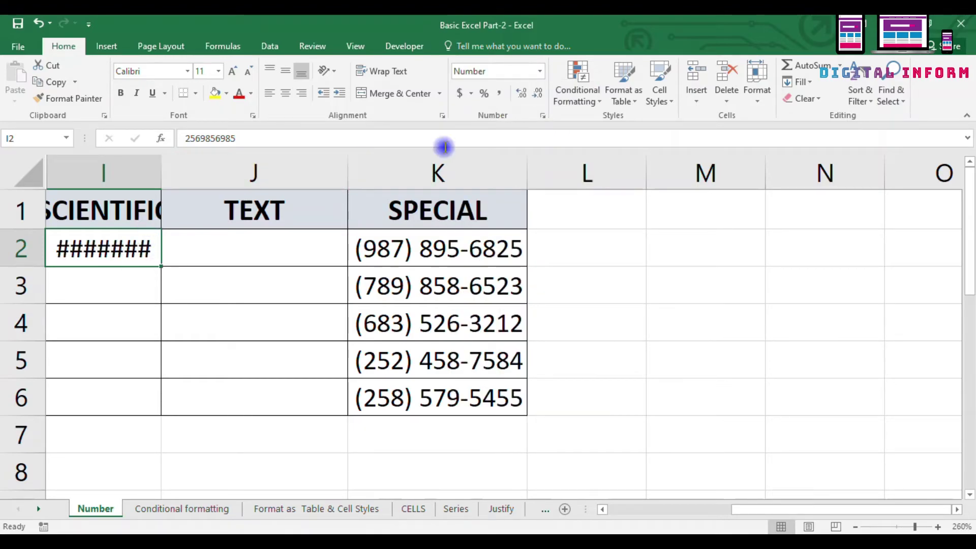
Step: Switch the number format of cell I2 to General and back to Number
click(537, 76)
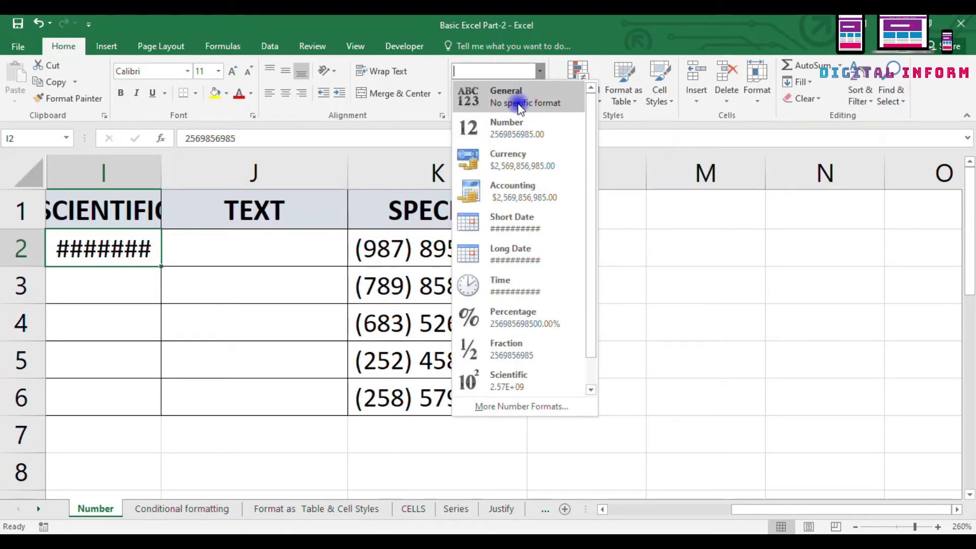
click(484, 91)
click(539, 72)
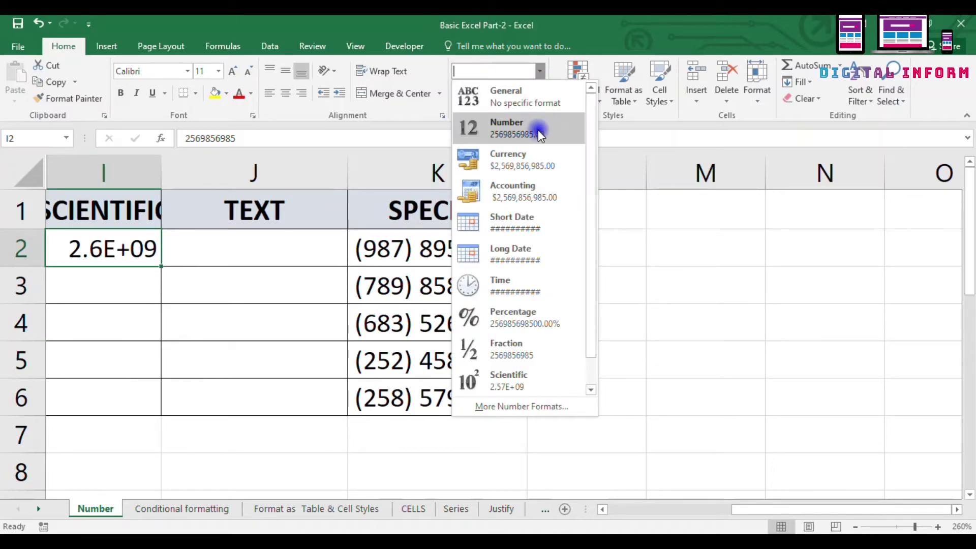
click(539, 135)
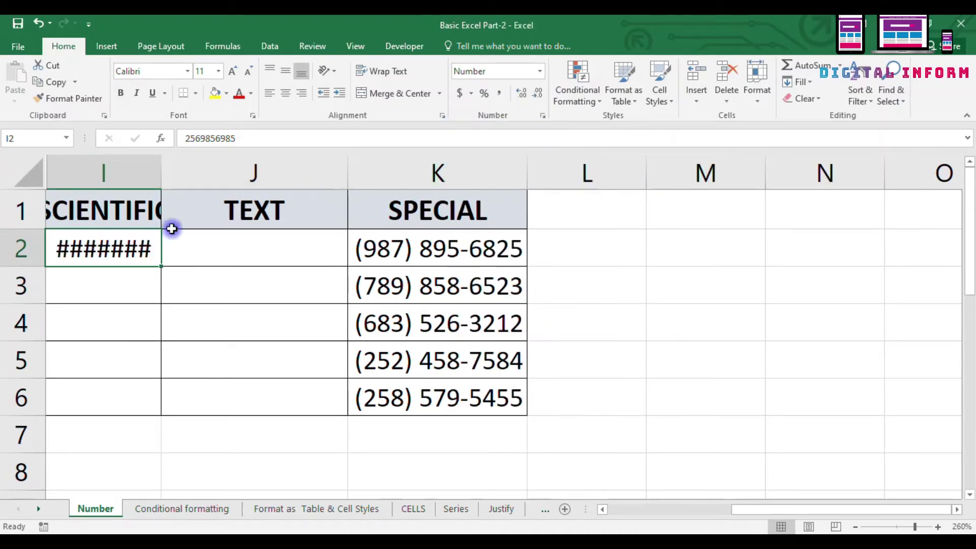
Step: Resize column I to just fit its SCIENTIFIC heading, and format cell I2 as Scientific with 0 decimal places
drag(160, 169, 242, 185)
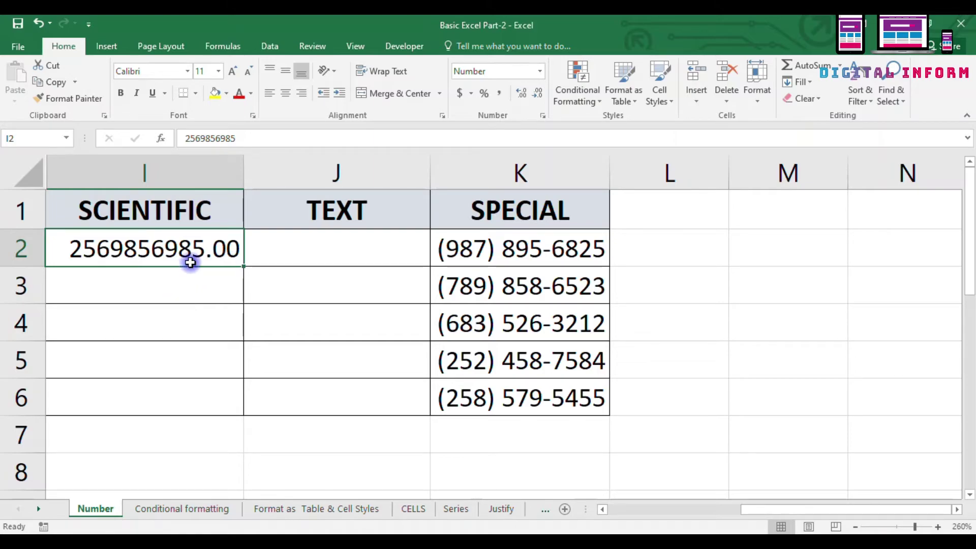
drag(242, 180, 188, 170)
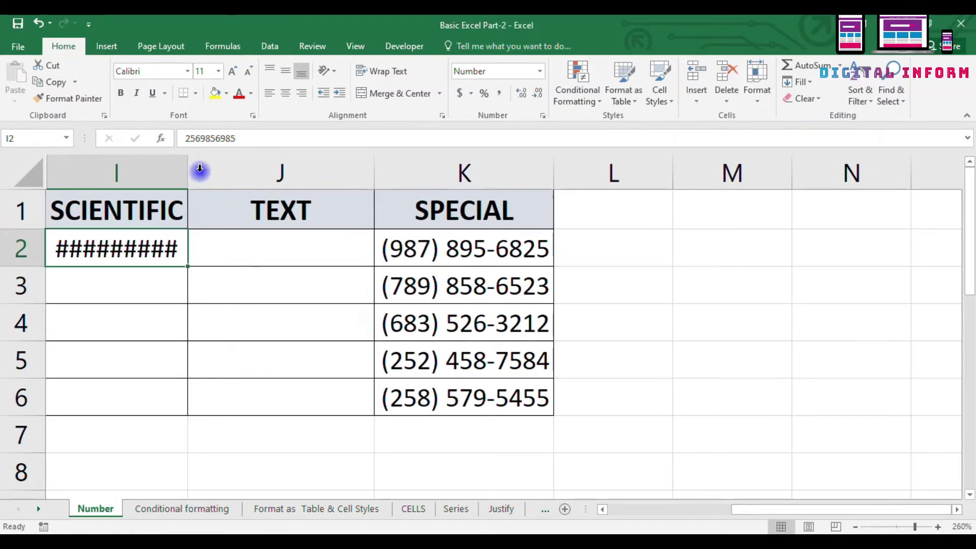
click(544, 116)
click(452, 206)
click(461, 198)
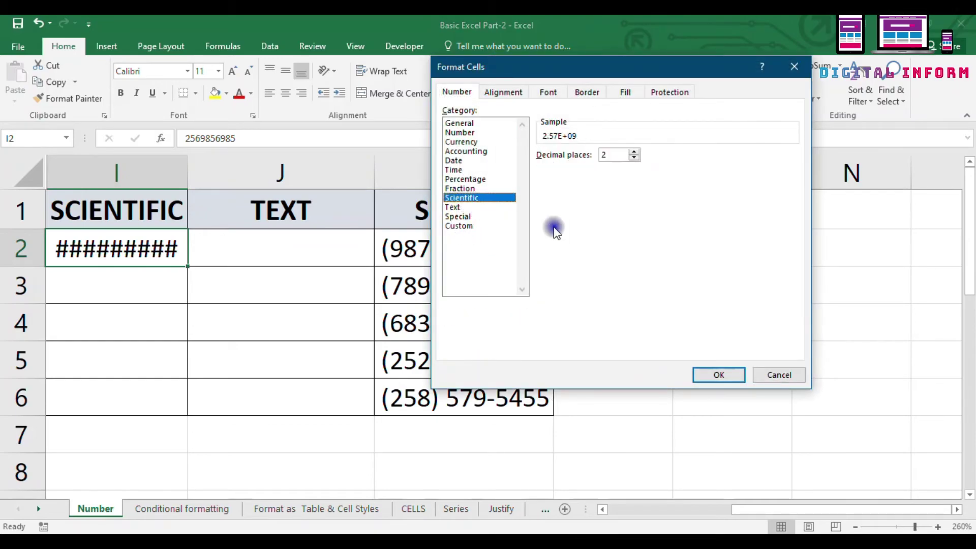
click(634, 153)
click(634, 157)
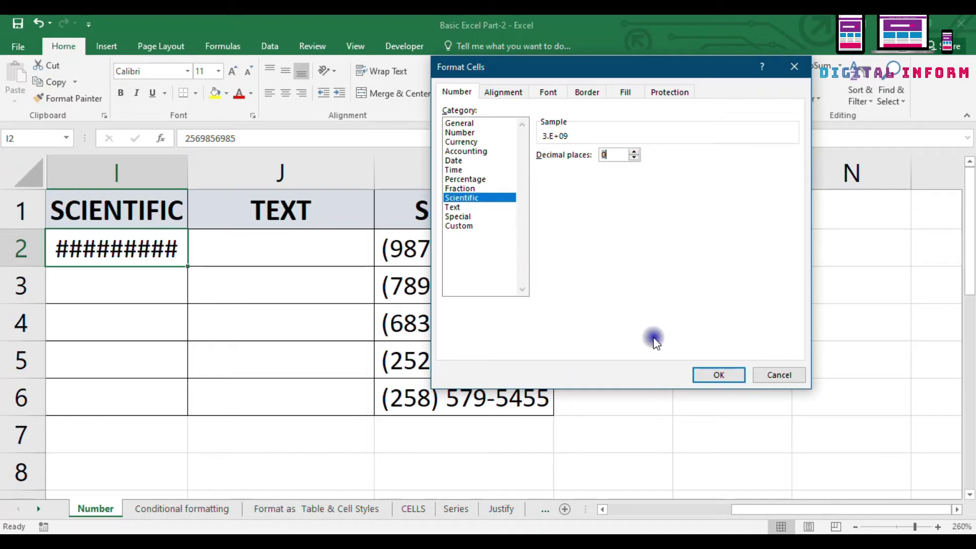
click(719, 377)
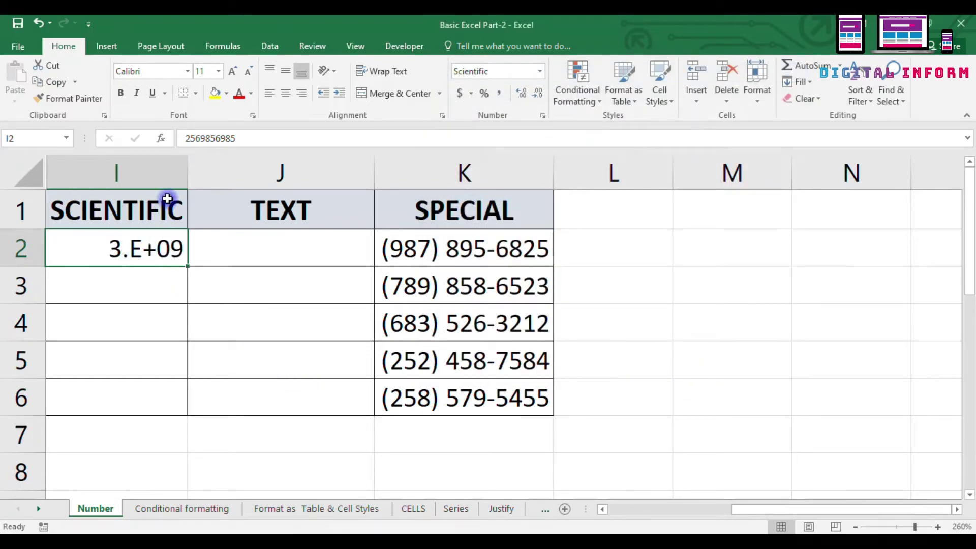
Step: Read the description of the Text number category for cell J2, and close the format settings without applying it
click(244, 254)
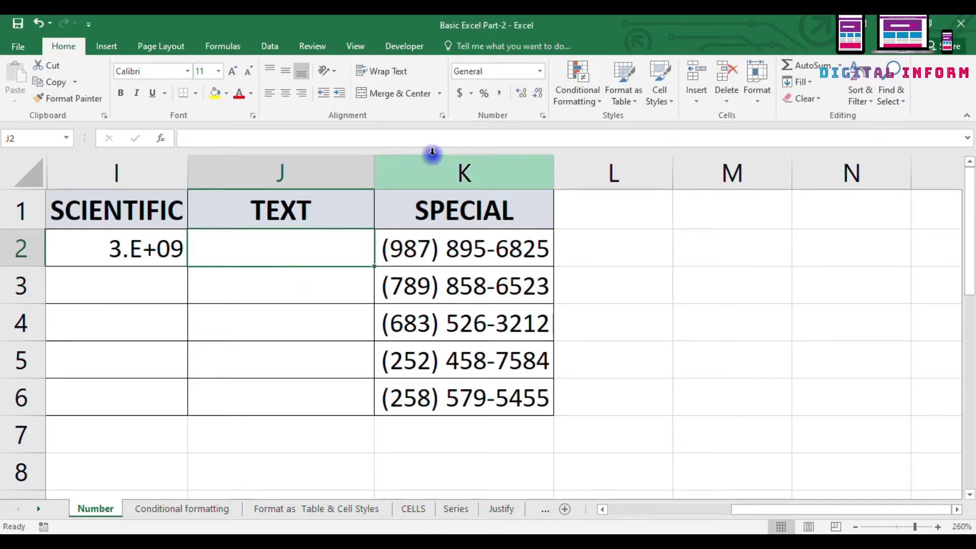
click(542, 117)
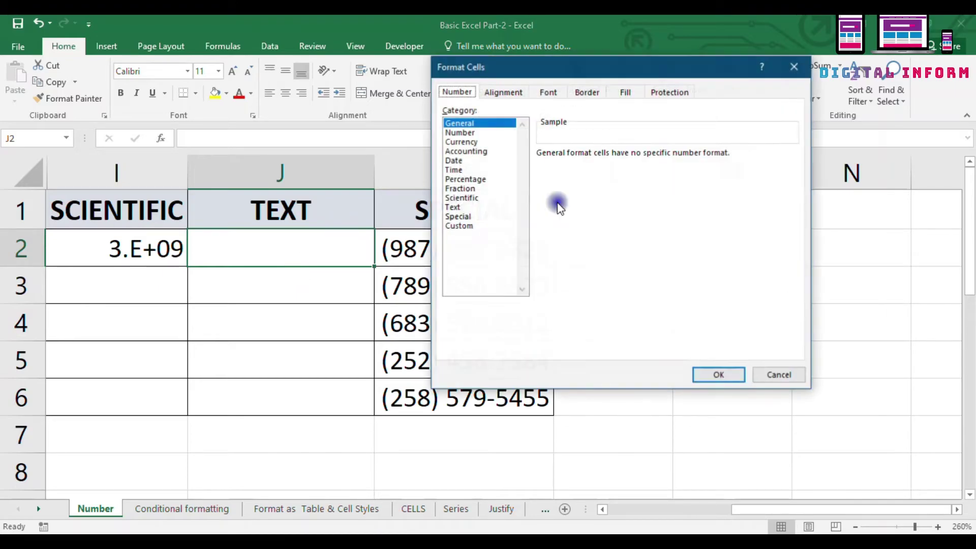
click(471, 208)
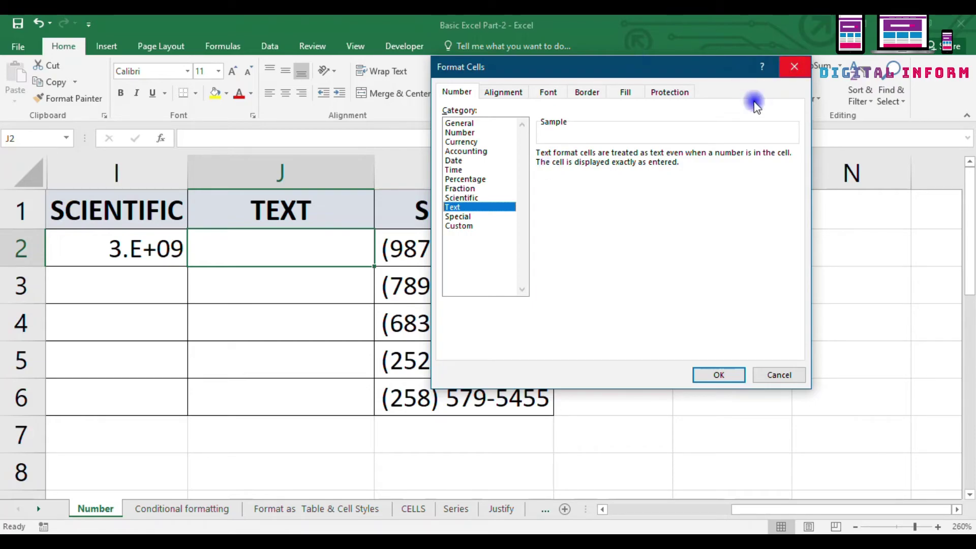
click(795, 68)
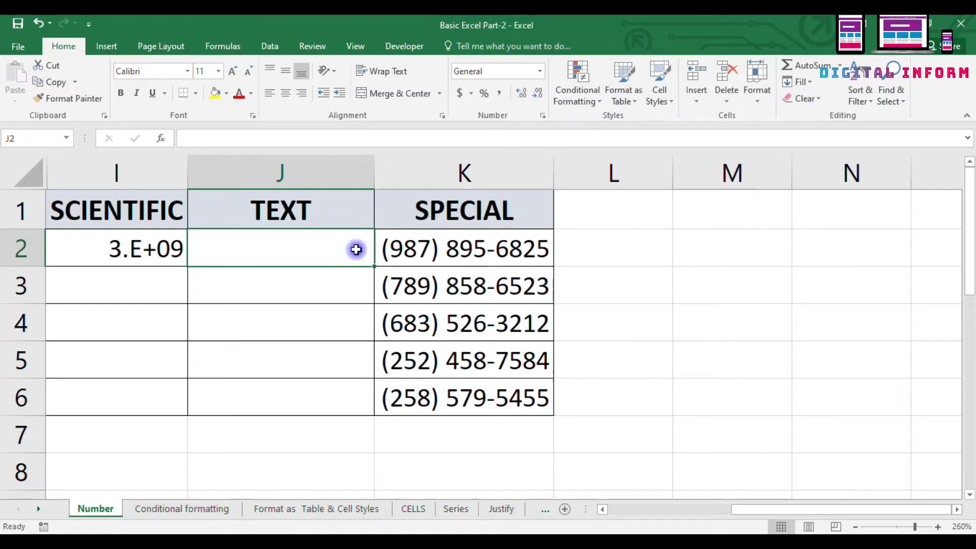
Step: Enter 45525 in cell J2 and NAME in cell J3 of the TEXT column
text(4552)
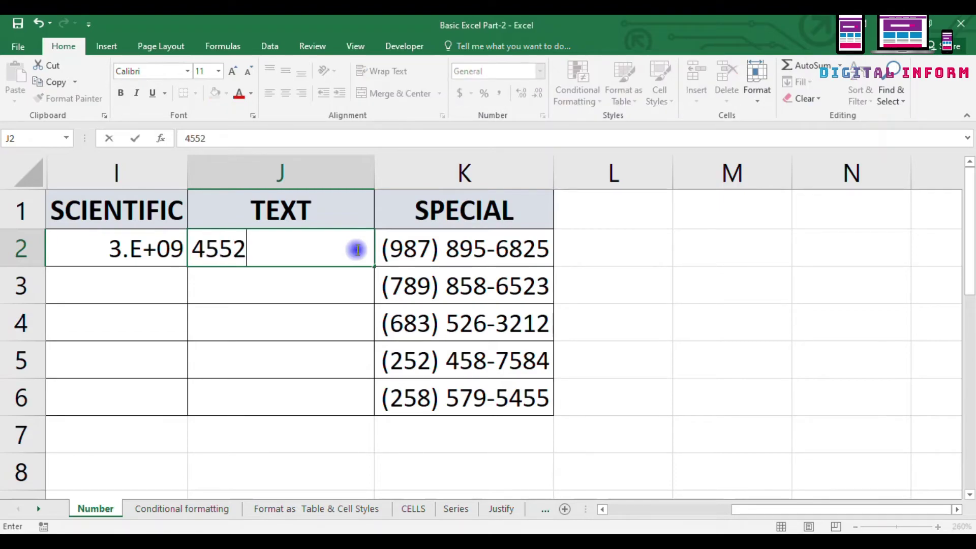
text(5)
key(Return)
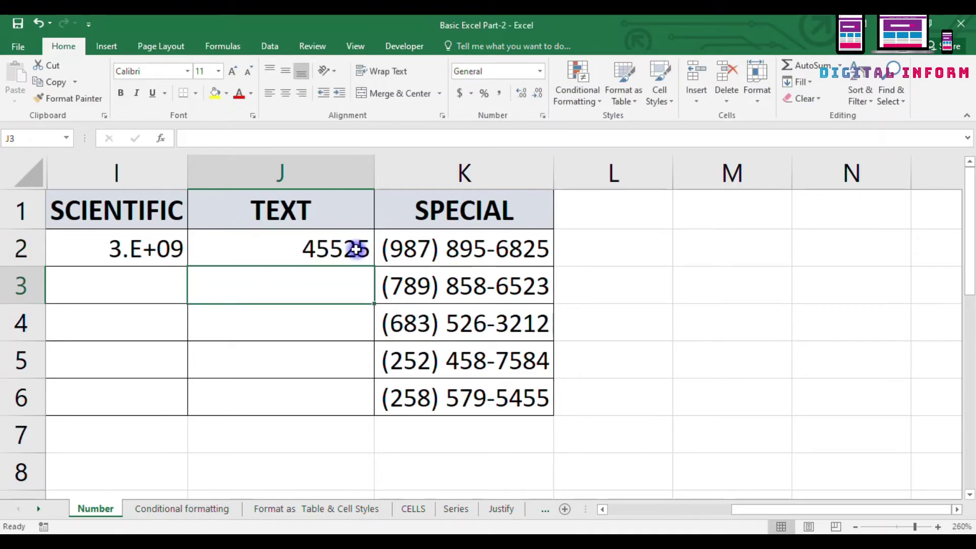
click(356, 249)
key(Return)
text(NAME)
key(Return)
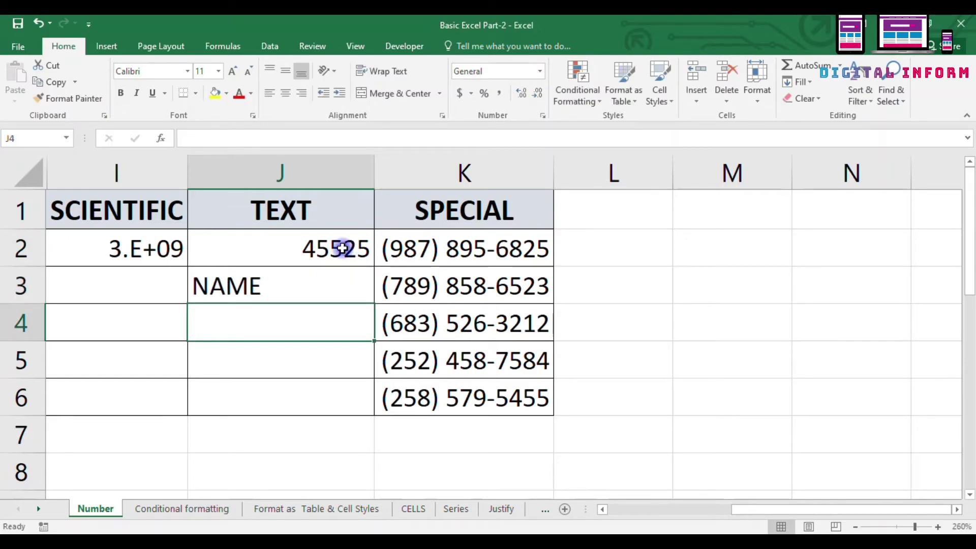
Step: Format cells J2 to J6 of the TEXT column with the Text number category
drag(244, 255, 253, 391)
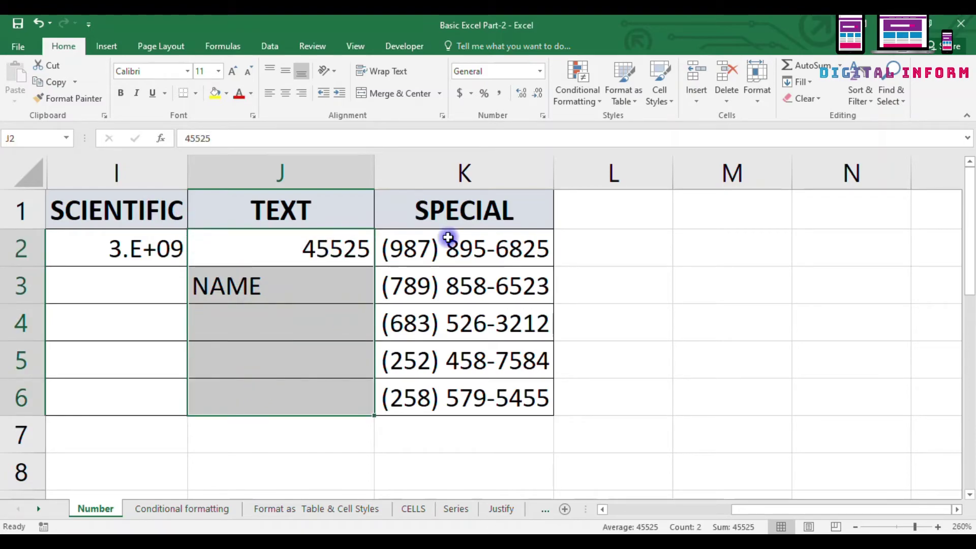
click(542, 115)
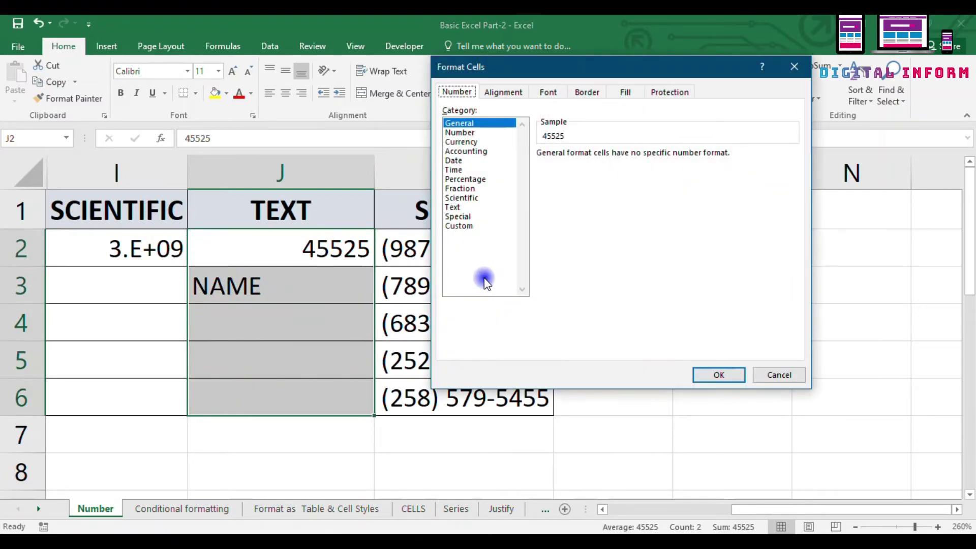
click(463, 206)
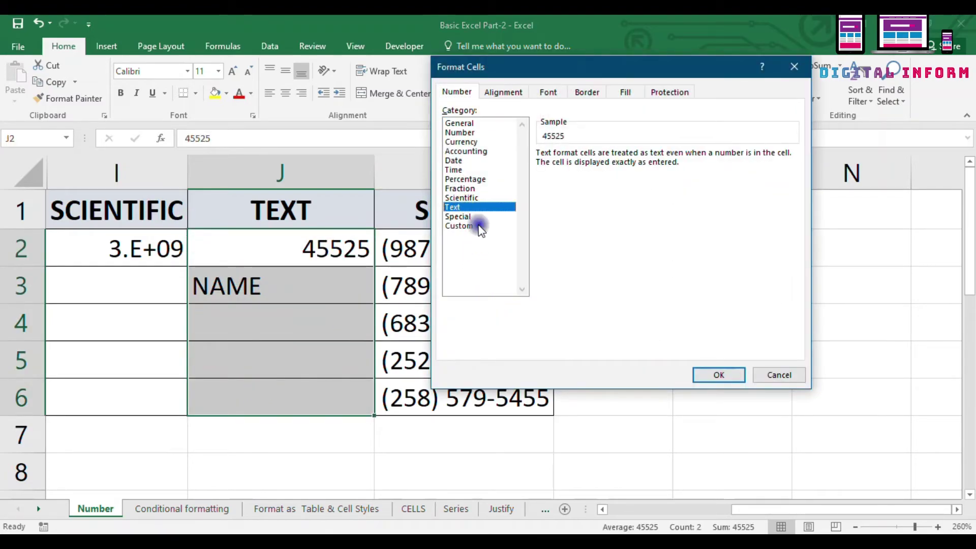
click(704, 374)
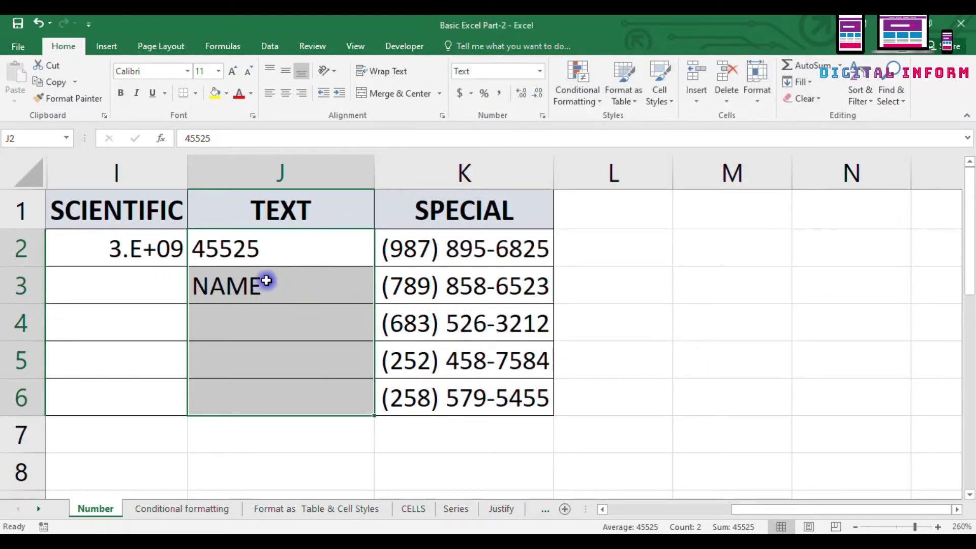
click(279, 251)
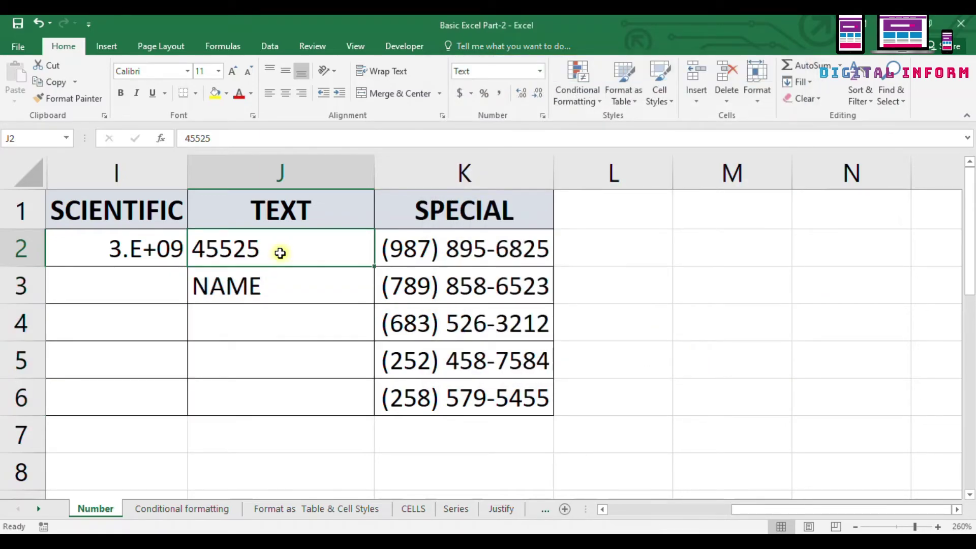
click(257, 286)
Step: Enter 566625, 24335 and 12452 in cells J4 to J6 of the TEXT column
click(260, 333)
text(566625)
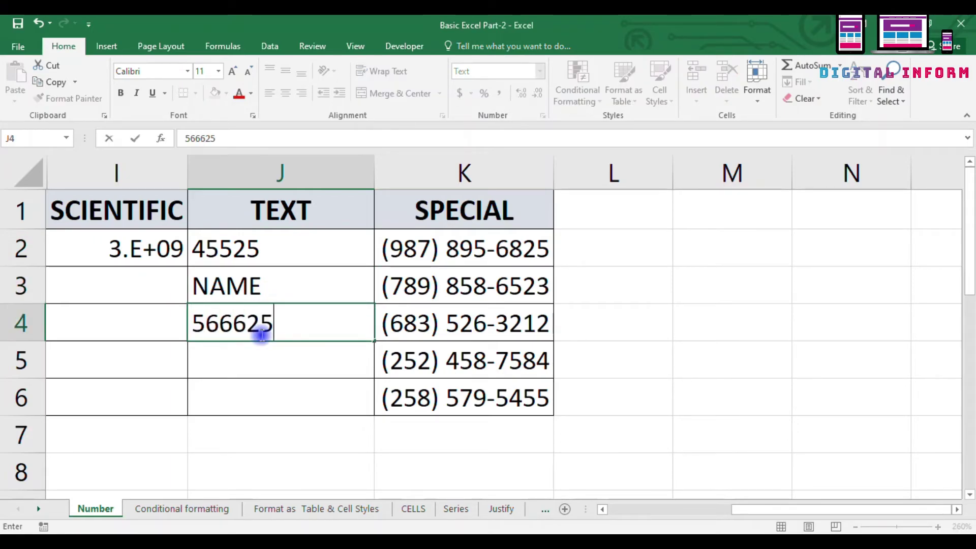
key(Return)
text(2)
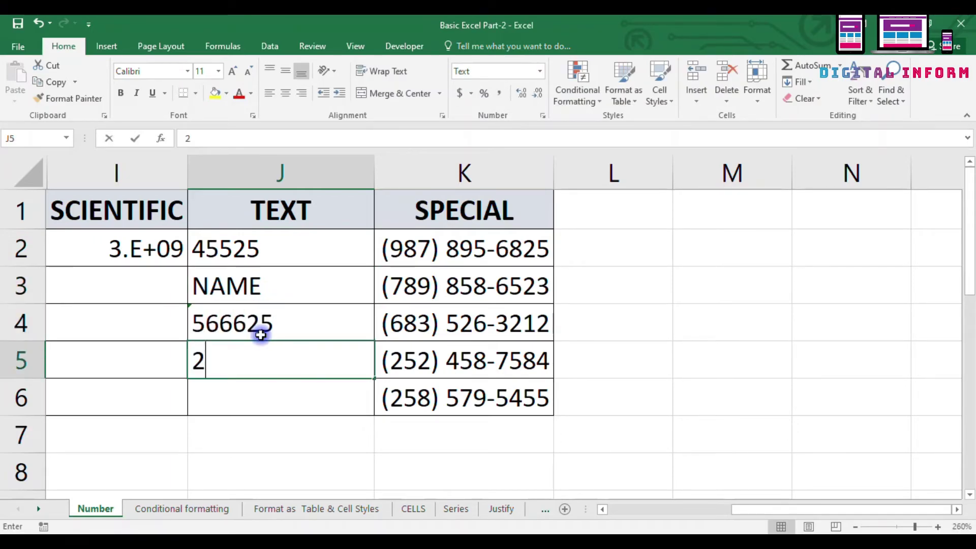
text(4335)
key(Return)
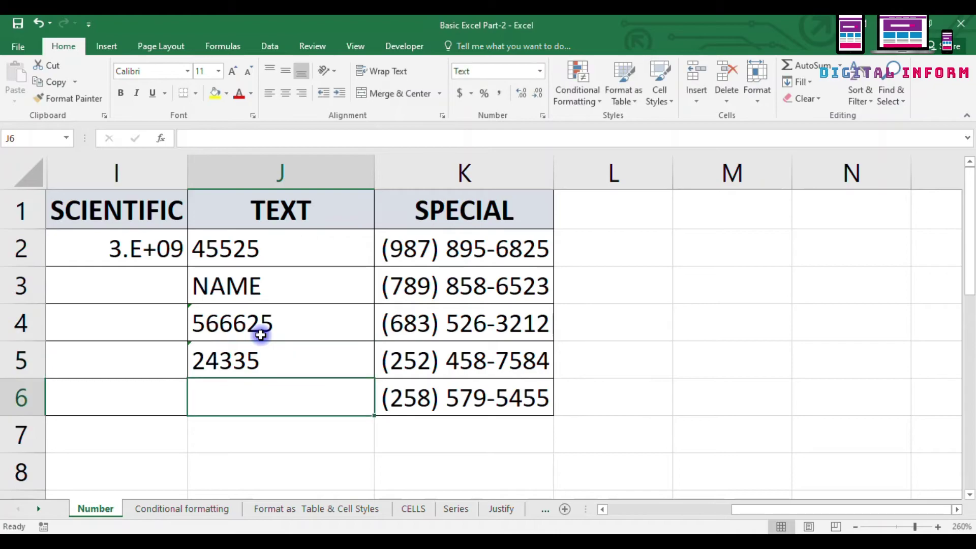
text(12452)
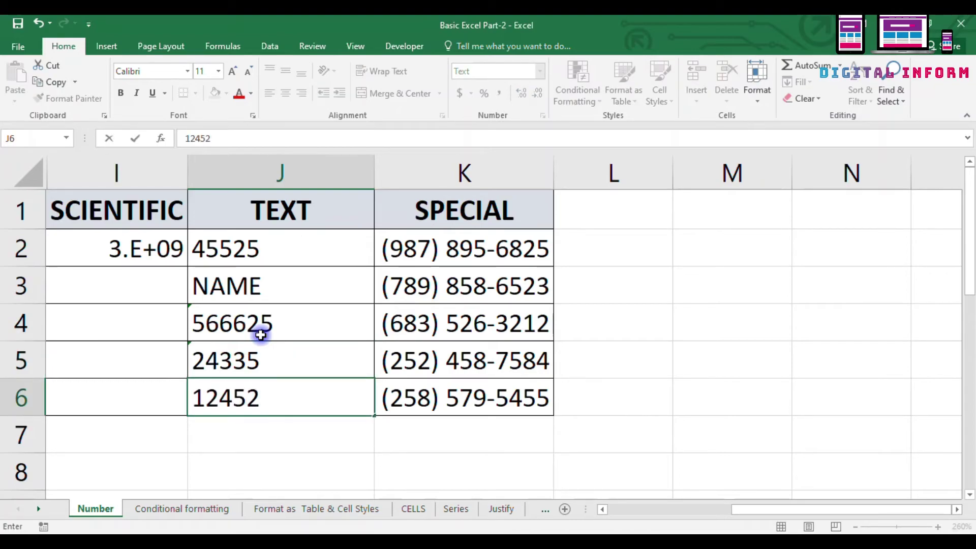
key(Return)
Step: Examine the error-checking options offered for the number stored as text in cell J4
key(Up)
key(Up)
key(Up)
key(Up)
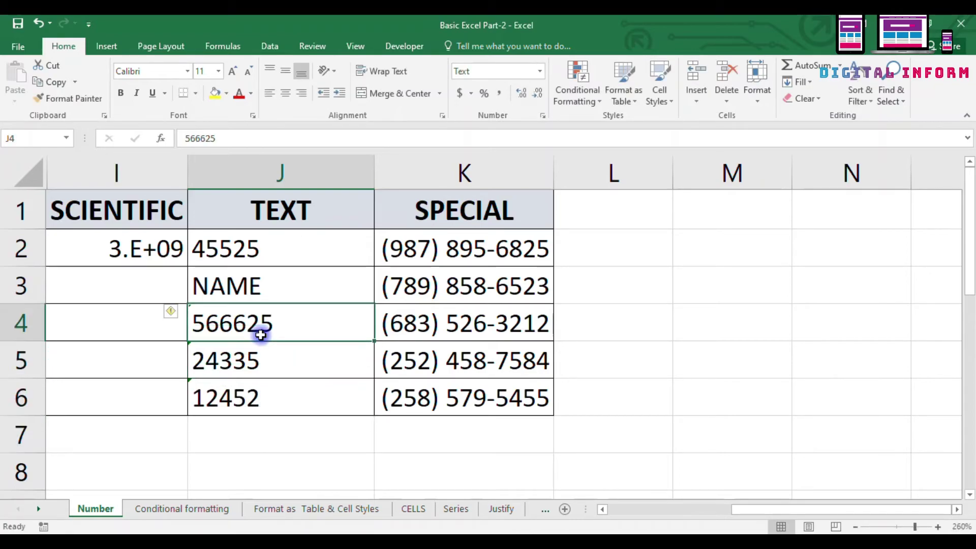
key(Down)
click(173, 313)
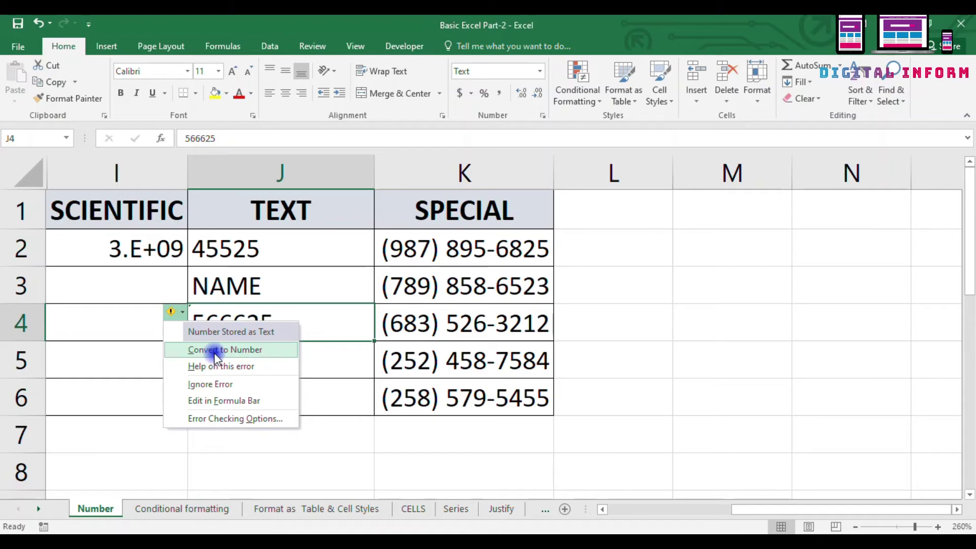
Step: Enter the formula =SUM(J4:J6) in cell J7 below the TEXT column
click(280, 448)
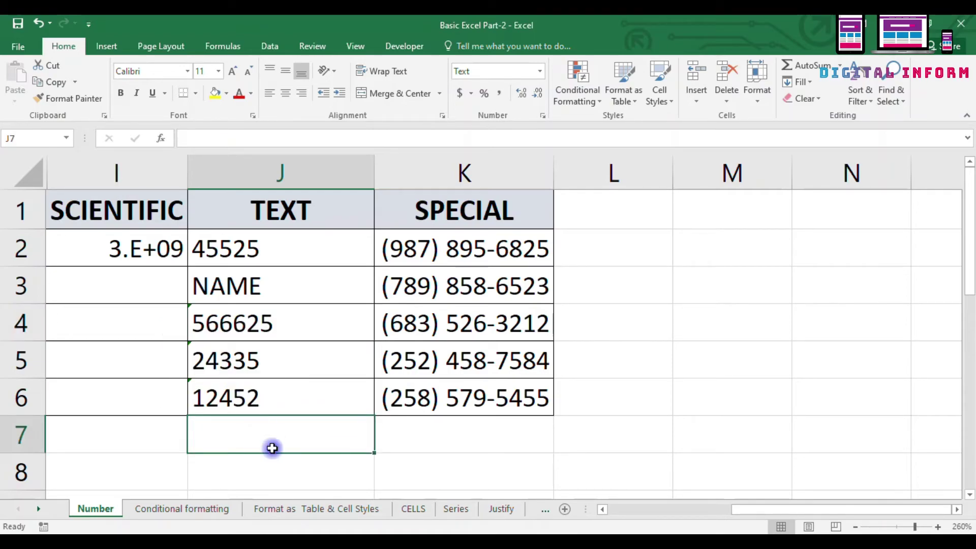
text(=)
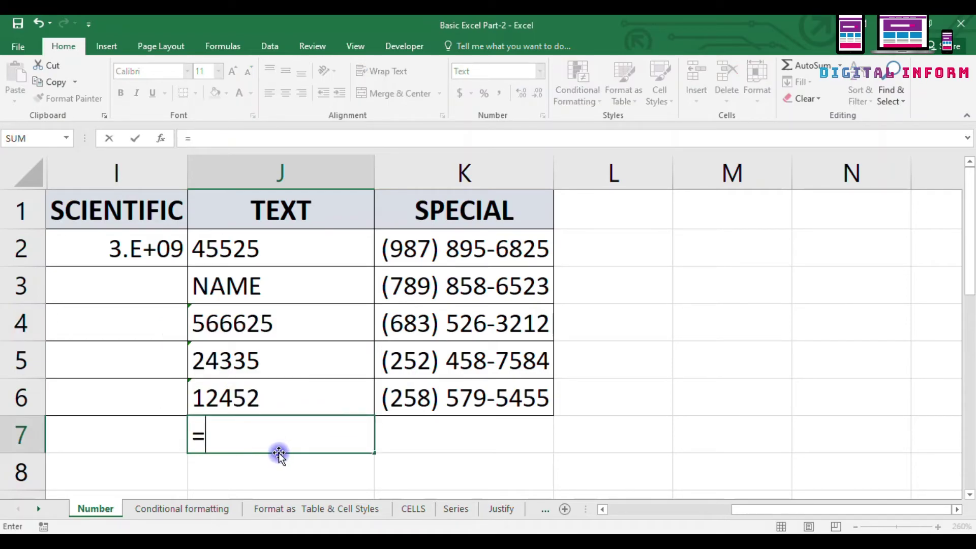
text(SUM()
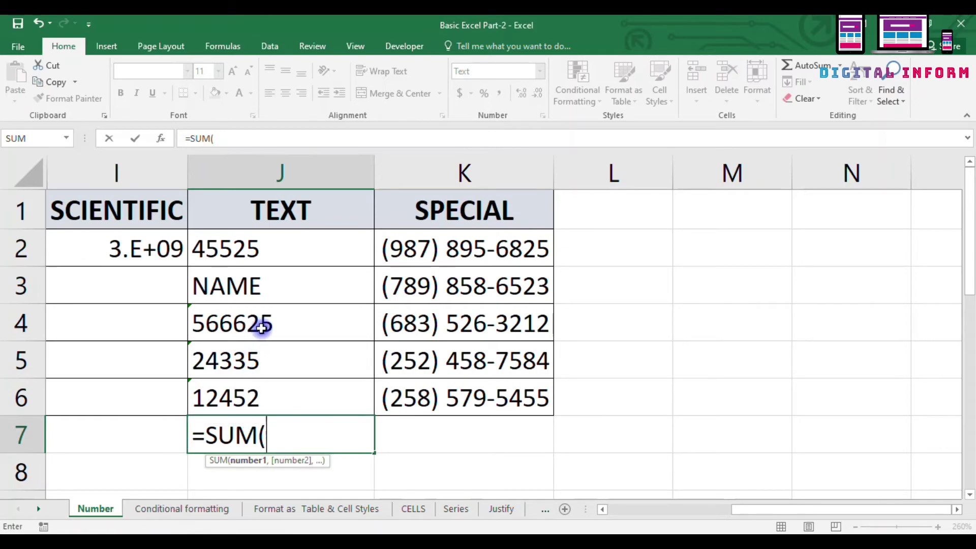
click(287, 323)
drag(312, 357, 315, 388)
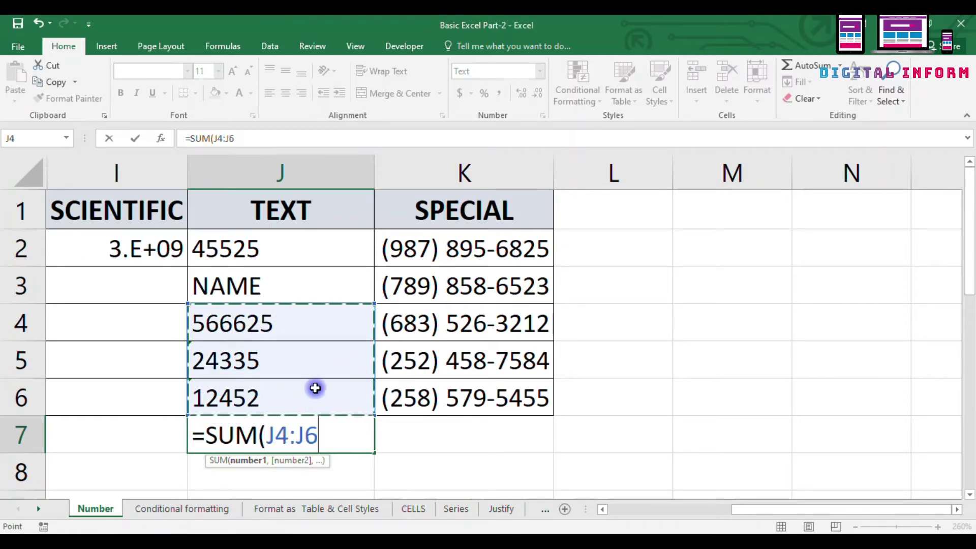
text())
key(Return)
key(Up)
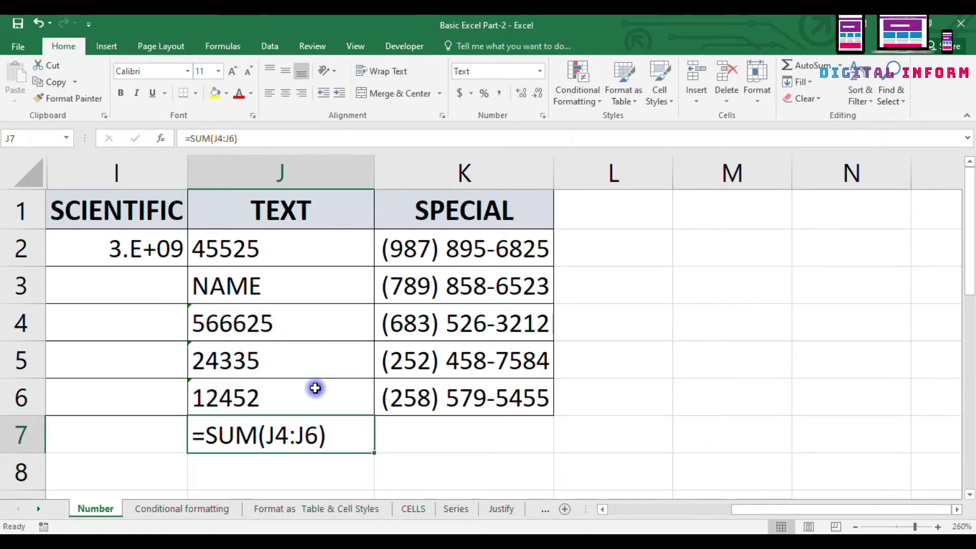
Step: Set the number format of cell J7 to General and clear the formula from it
click(539, 71)
click(515, 90)
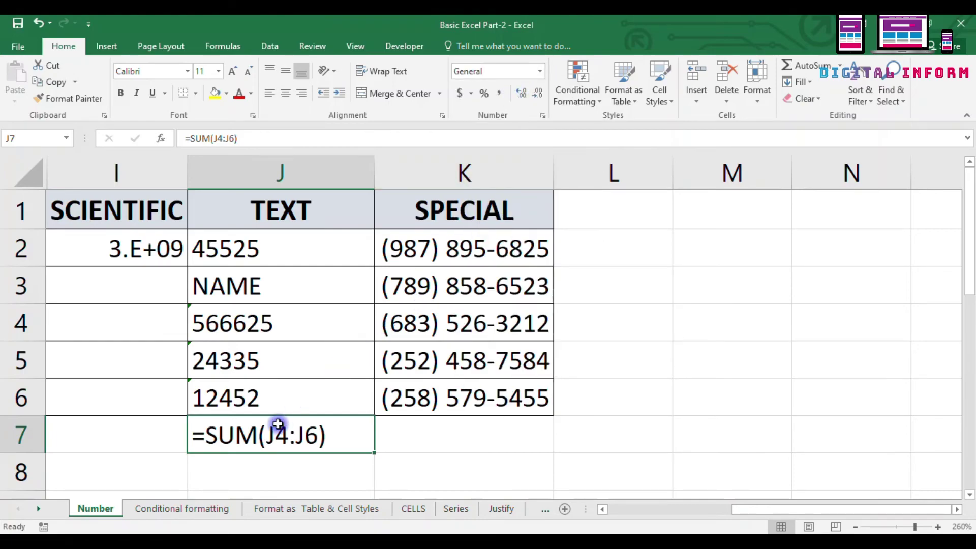
click(460, 472)
click(300, 432)
key(Delete)
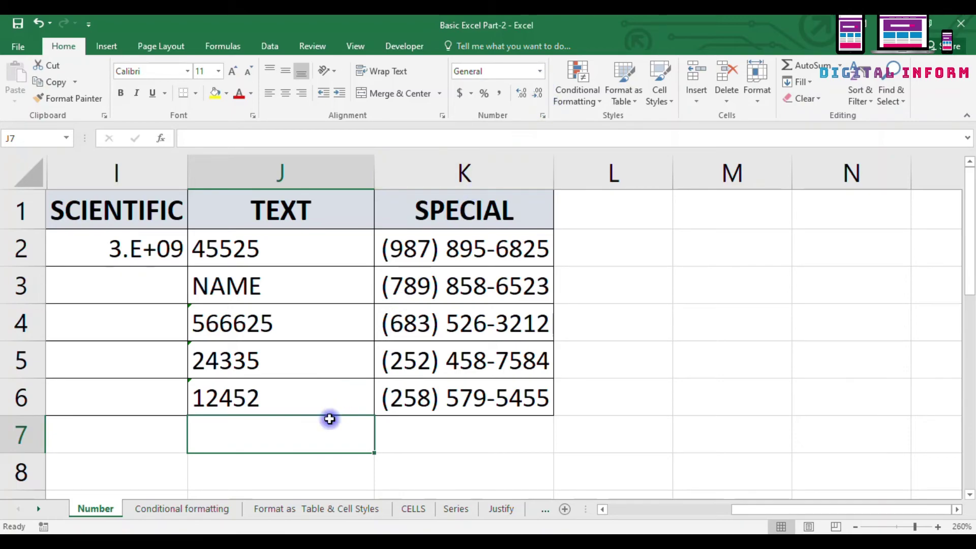
Step: Enter the formula =SUM(J4:J6) again in cell J7 and reselect that cell
text(=SUM)
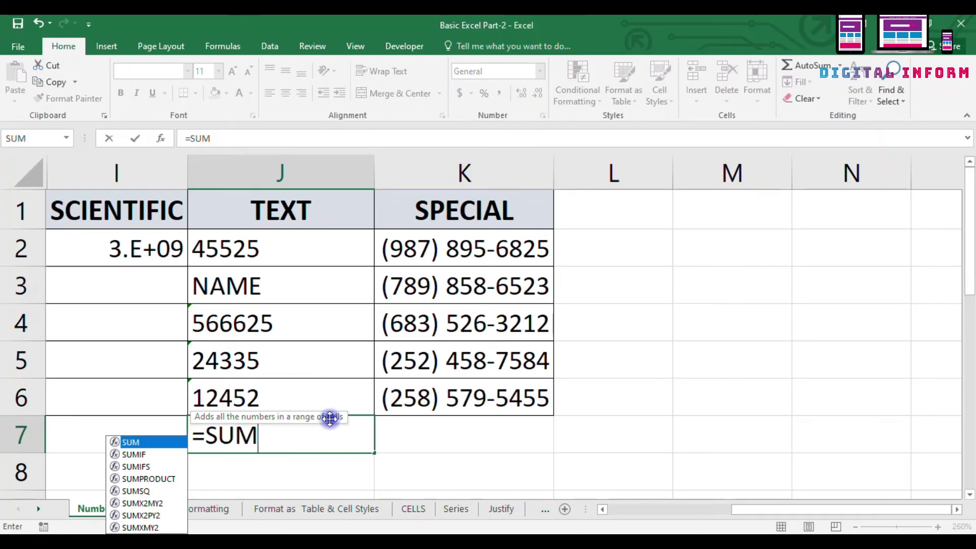
text(()
key(Up)
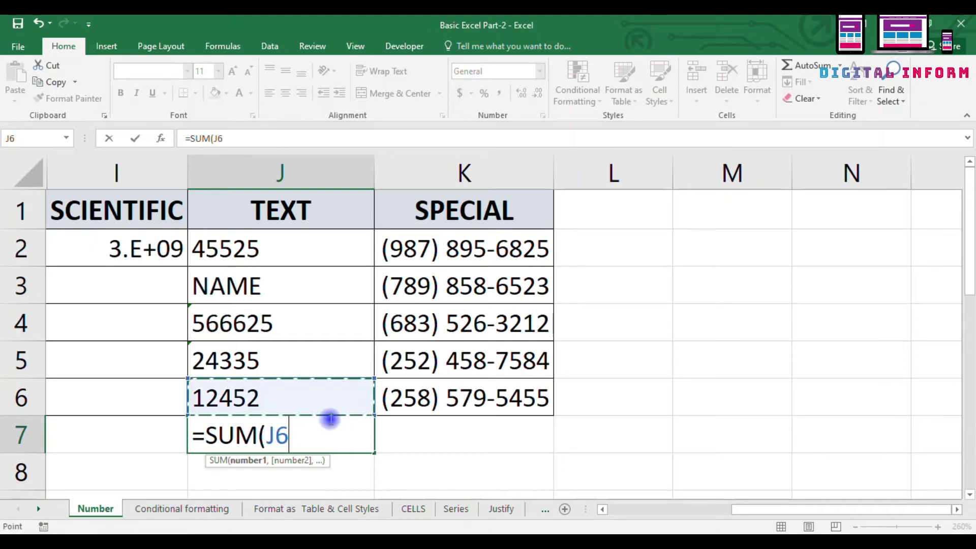
key(Up)
key(Up)
key(shift+Down)
key(shift+Down)
key(Return)
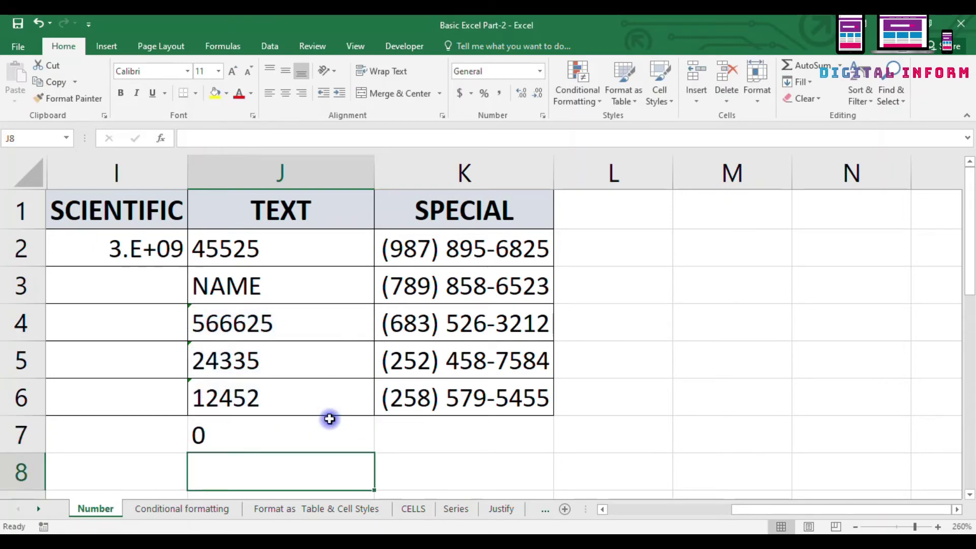
click(330, 419)
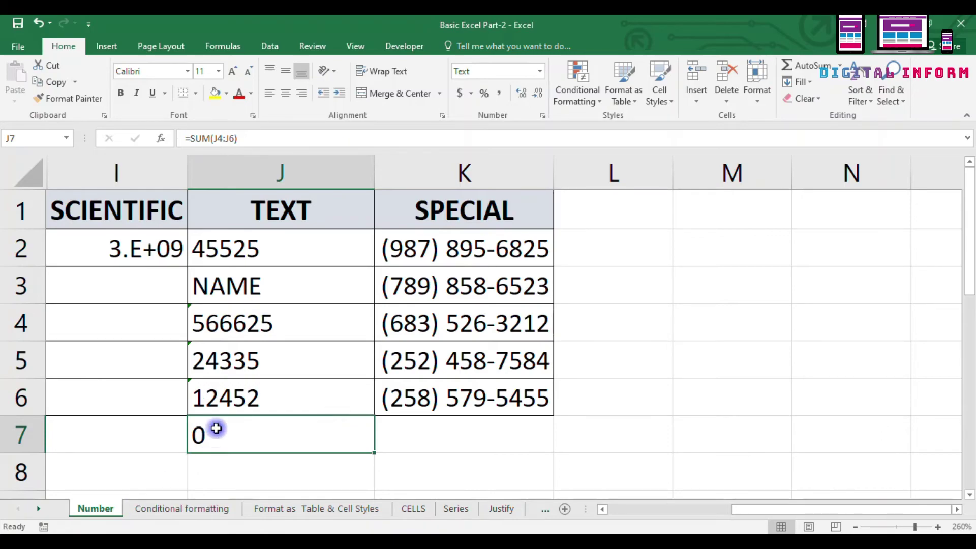
Step: Convert the text-stored values in cells J4 to J6 to numbers using the error-checking option
drag(285, 333, 307, 393)
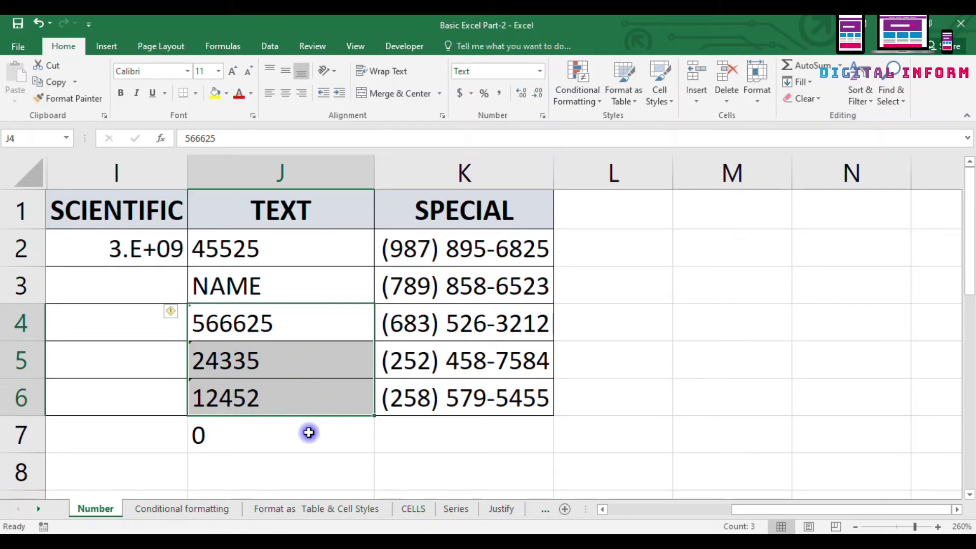
click(173, 311)
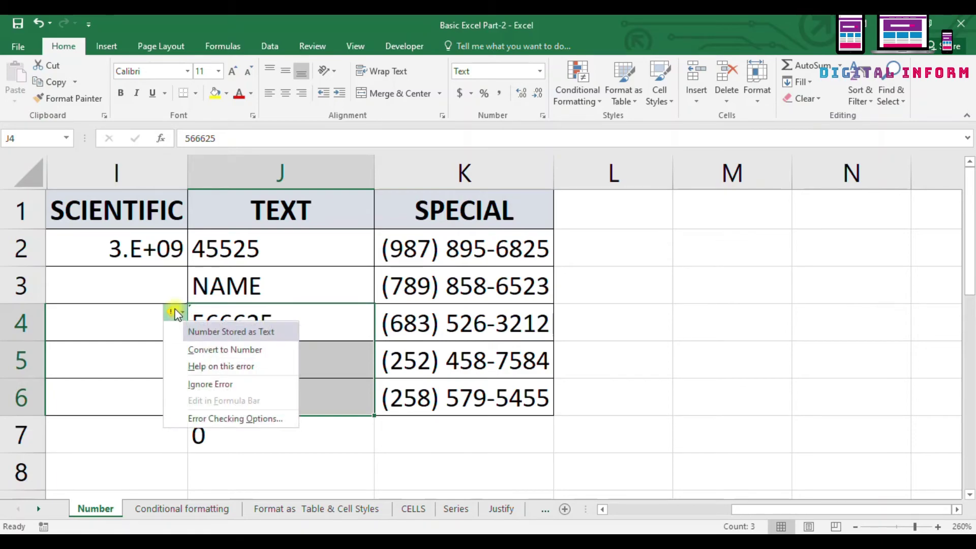
click(191, 344)
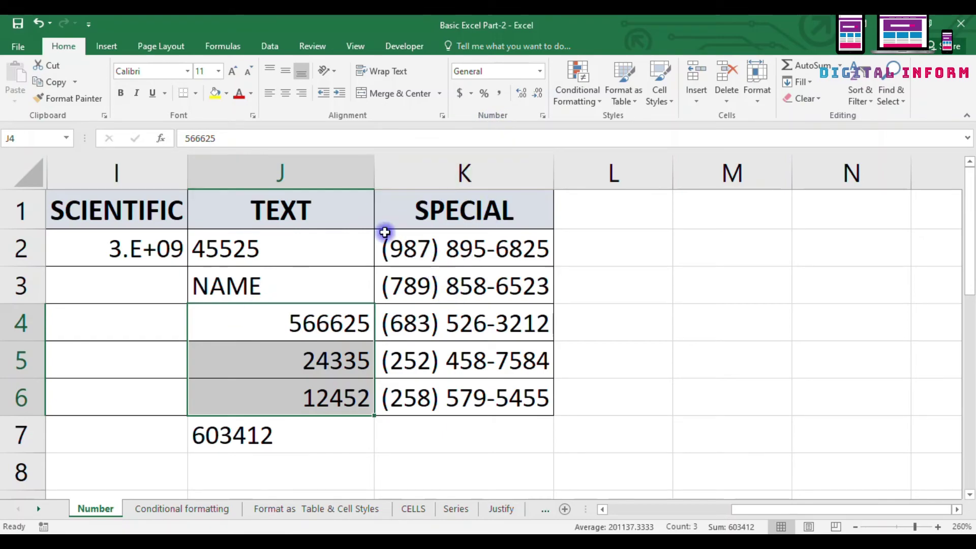
Step: Examine the Special number format types offered for cell J4 without applying any of them
click(259, 326)
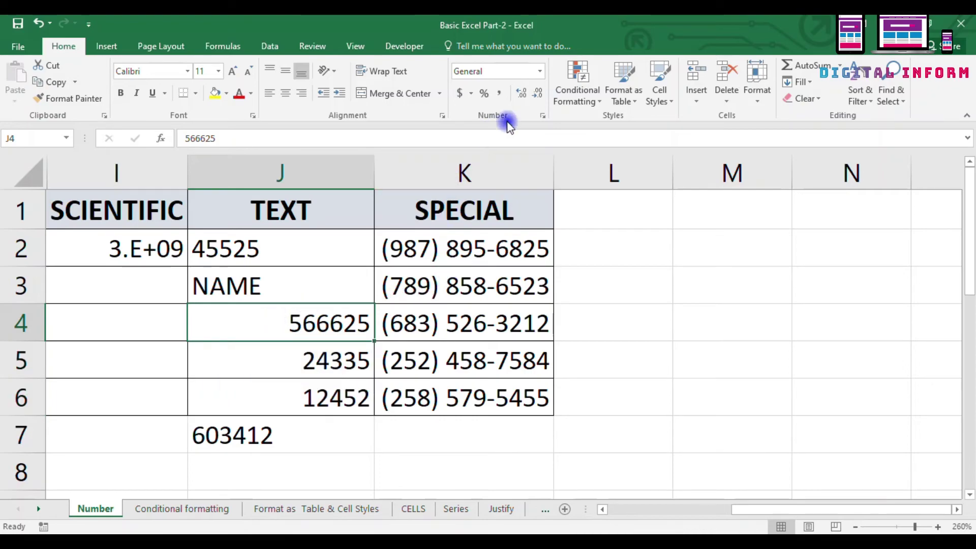
click(543, 115)
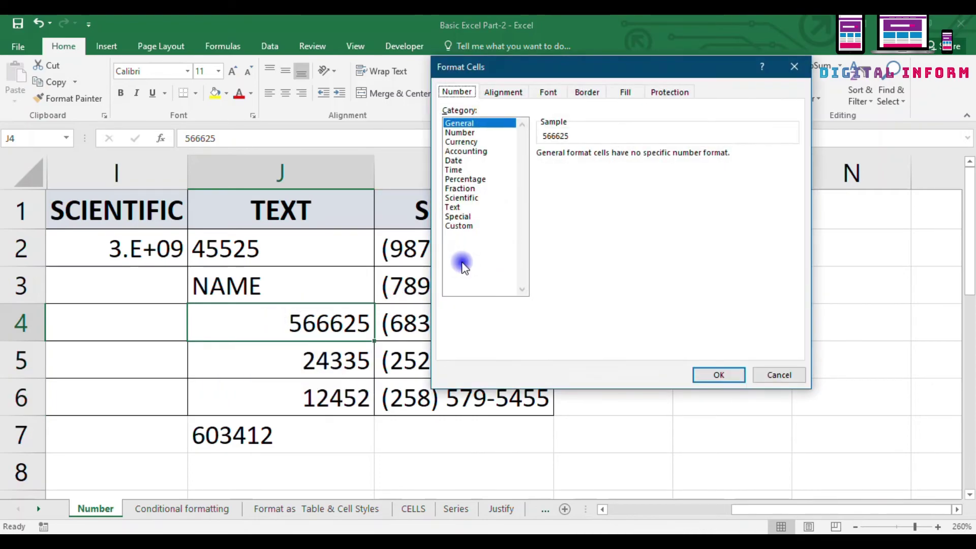
click(460, 216)
drag(598, 63, 773, 90)
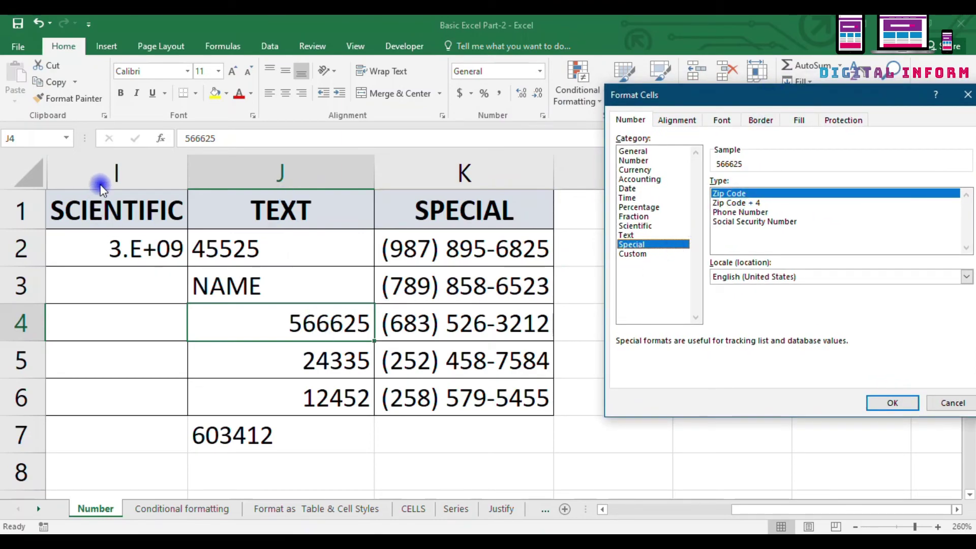
click(967, 95)
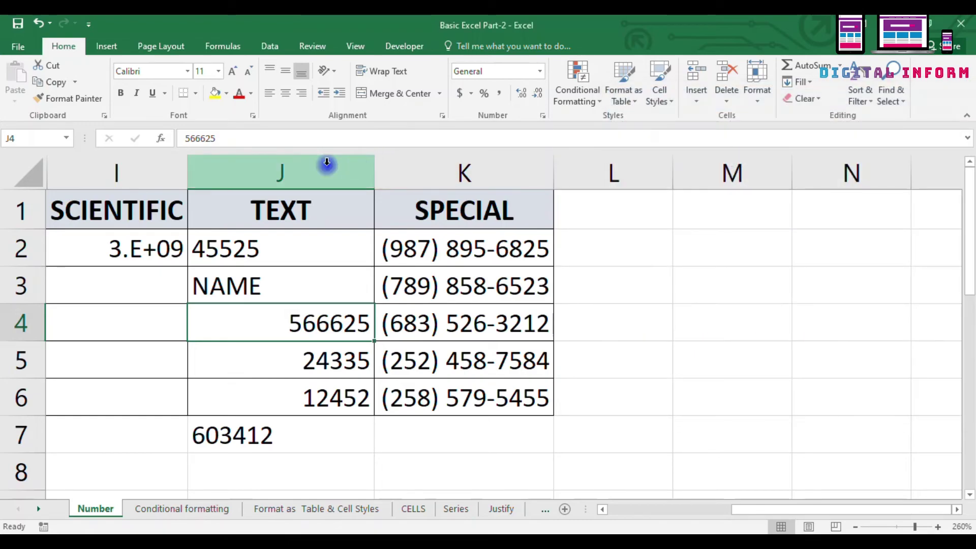
Step: Hide the SCIENTIFIC and TEXT columns (I and J) and widen the SPECIAL column K slightly
drag(120, 166, 240, 170)
right_click(243, 170)
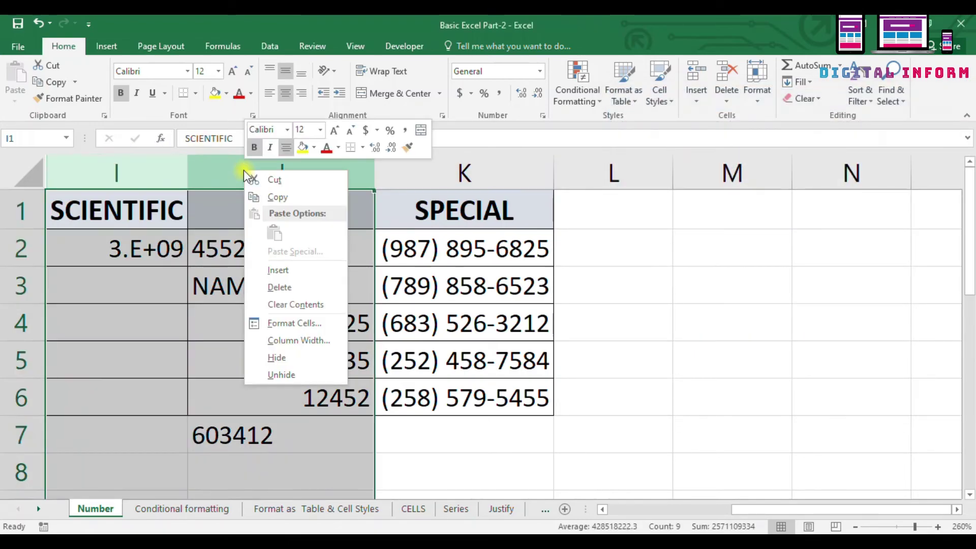
click(266, 356)
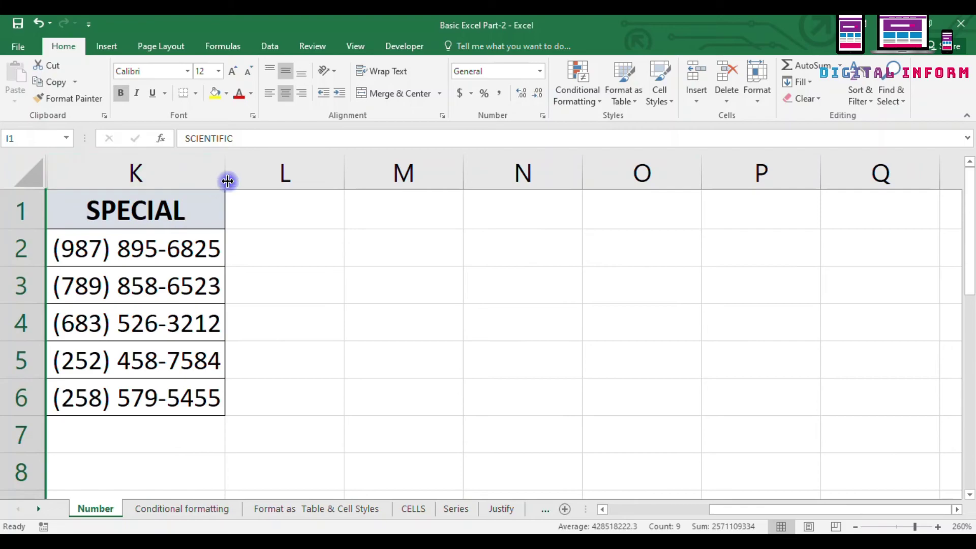
drag(228, 172, 264, 179)
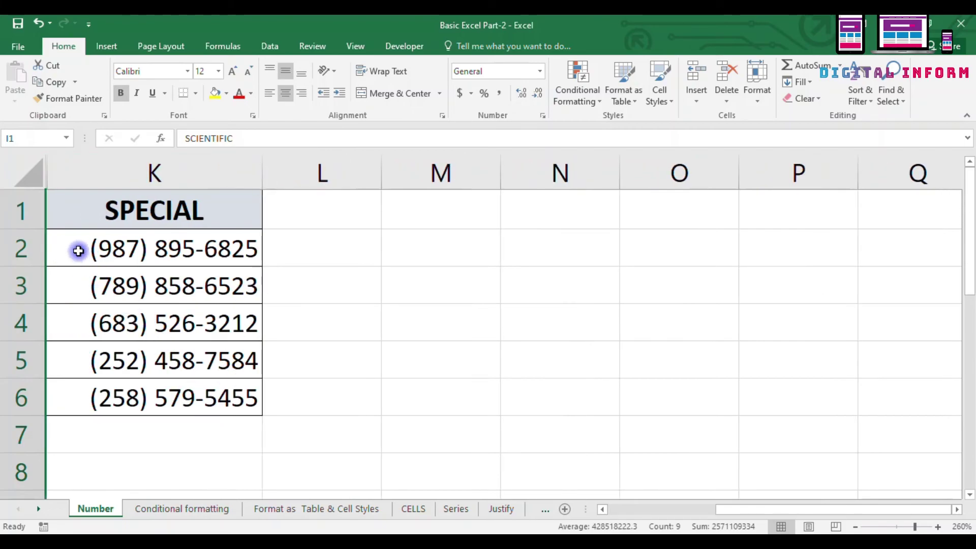
Step: Set the number format of cells K2 to K6 in the SPECIAL column to General
drag(78, 251, 76, 388)
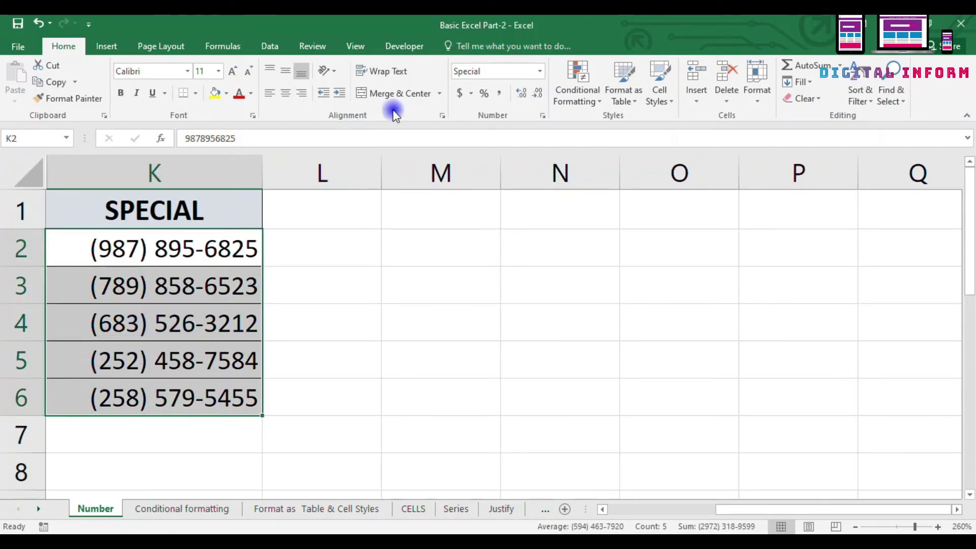
click(540, 74)
click(488, 92)
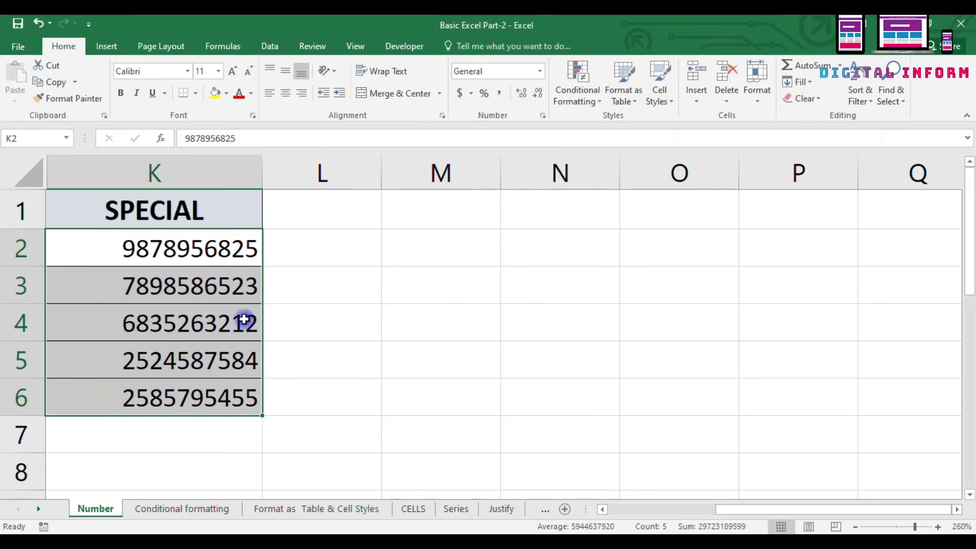
click(79, 318)
Step: Apply the Special number format of type Zip Code + 4 to cells K2 to K6
drag(98, 251, 122, 395)
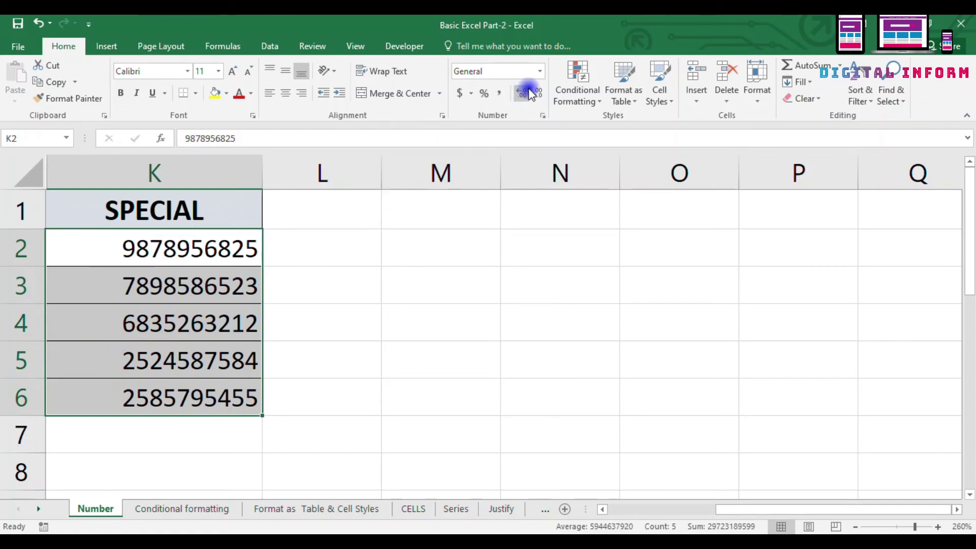
click(543, 116)
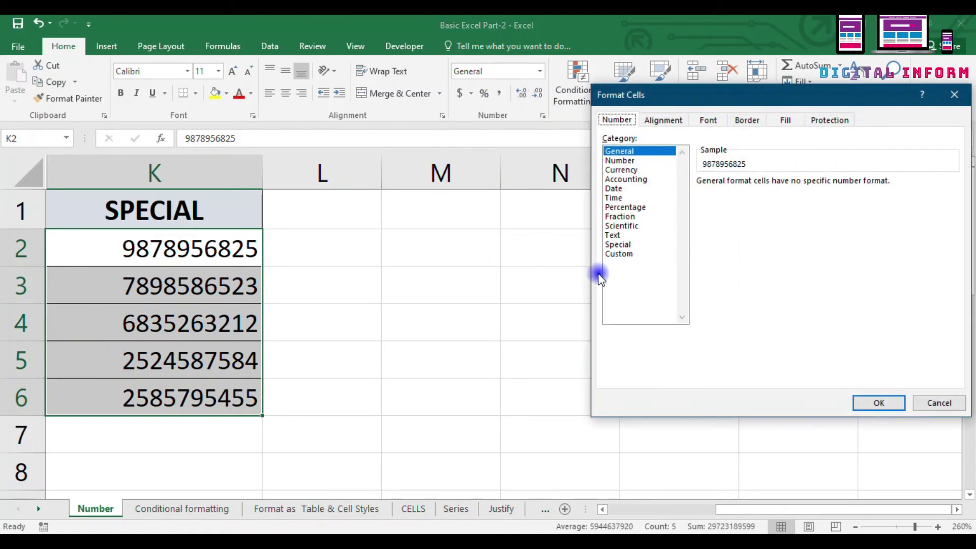
click(617, 245)
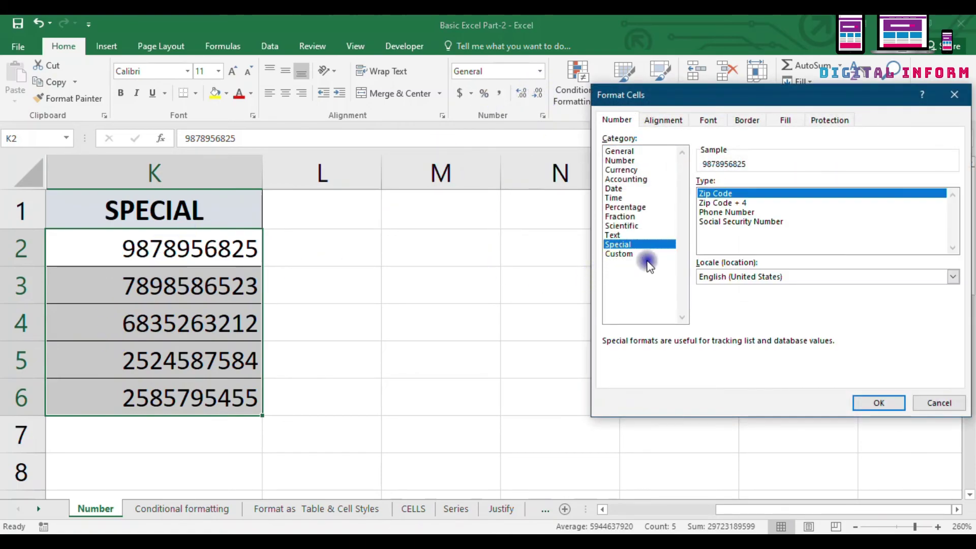
click(721, 205)
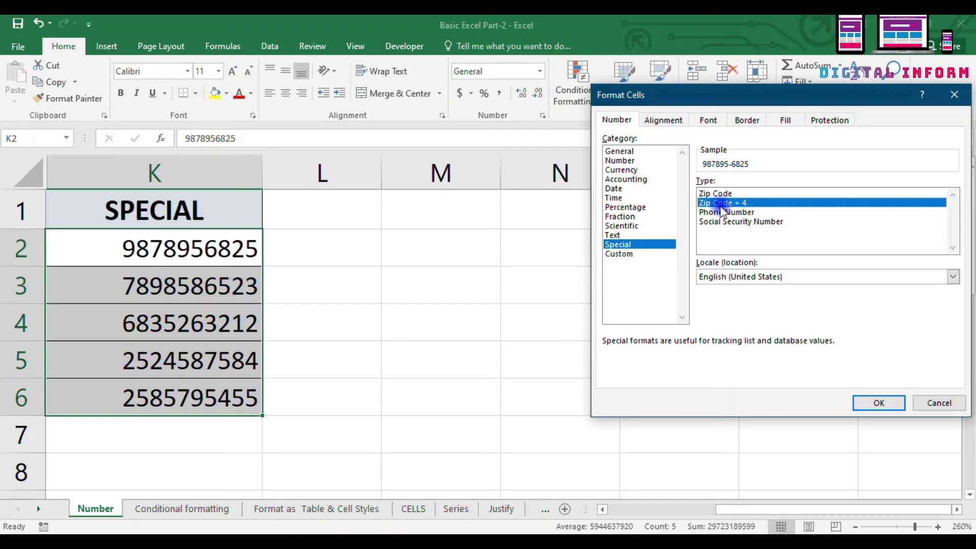
click(870, 402)
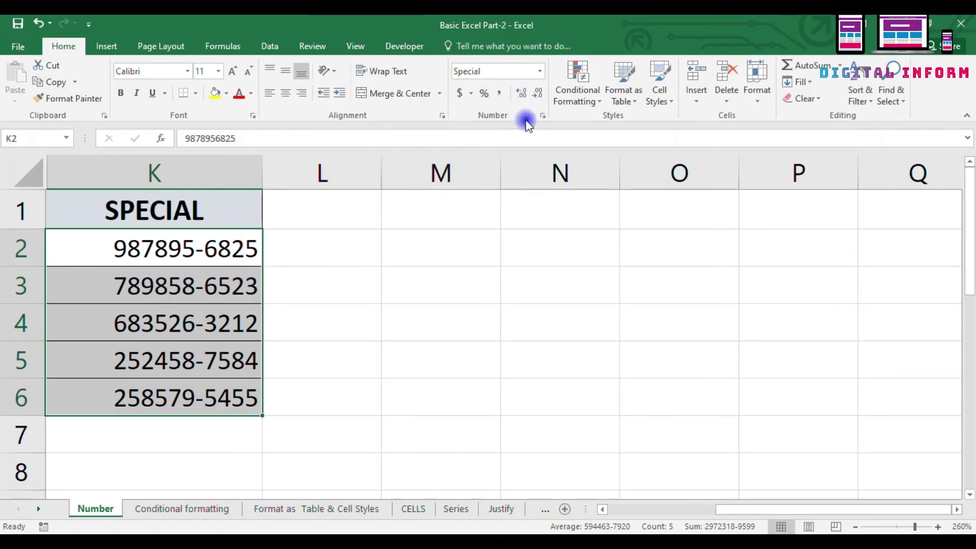
Step: Change the Special format type of cells K2 to K6 to Phone Number
click(543, 115)
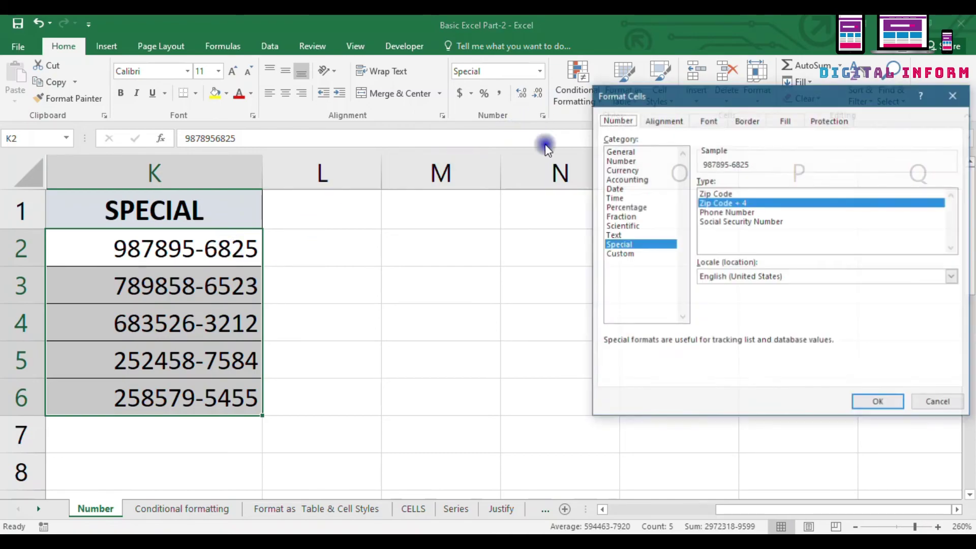
click(709, 212)
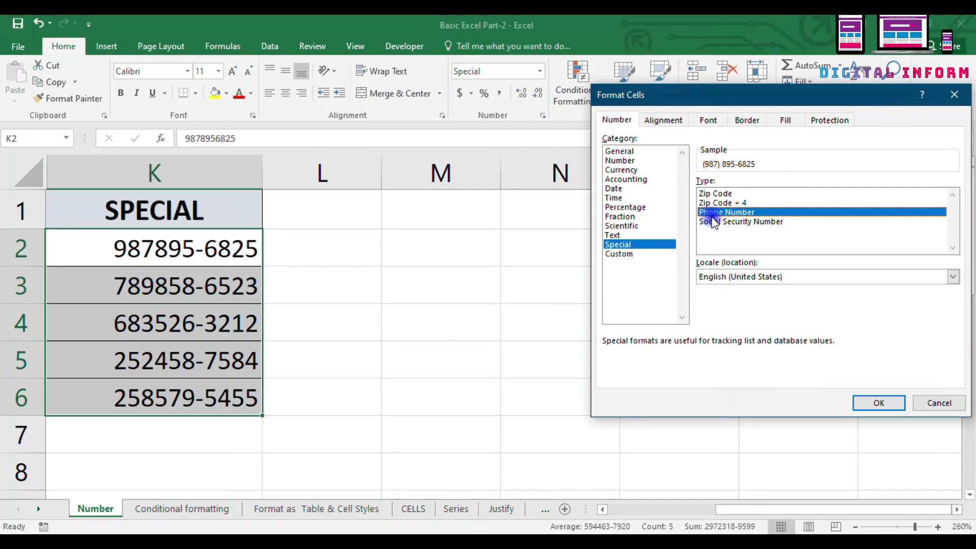
click(864, 405)
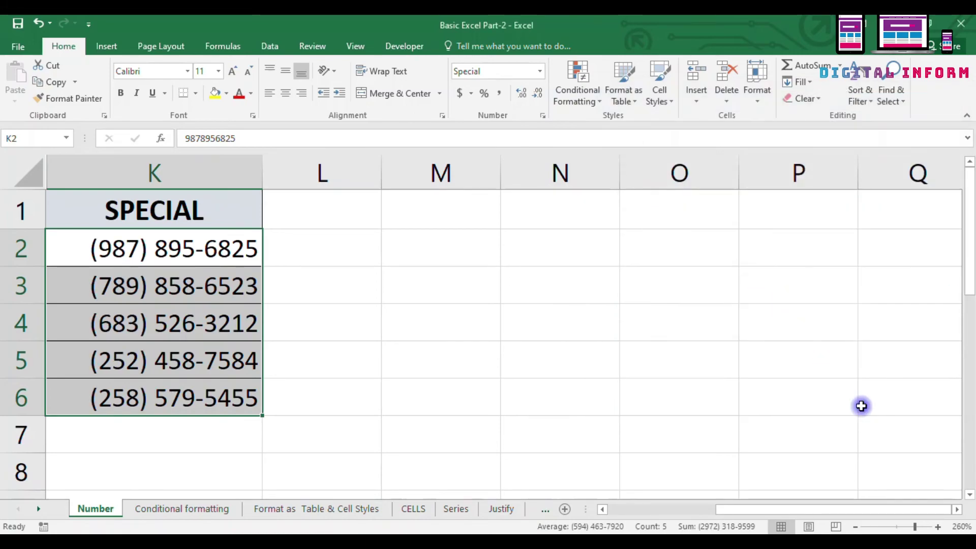
click(84, 264)
click(344, 298)
Step: Apply the Special format type Social Security Number to cells K2 to K6, keeping the English (United States) locale
drag(81, 234, 115, 403)
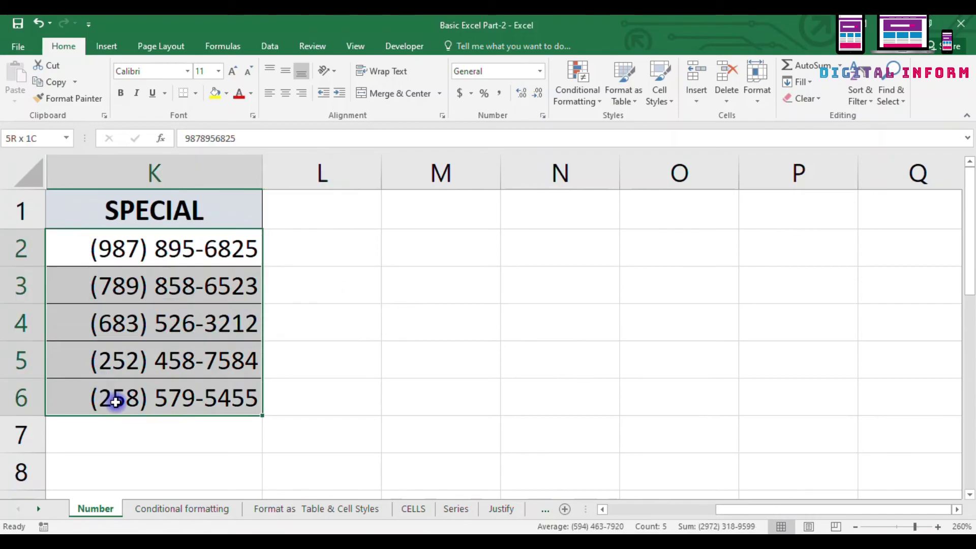
click(542, 116)
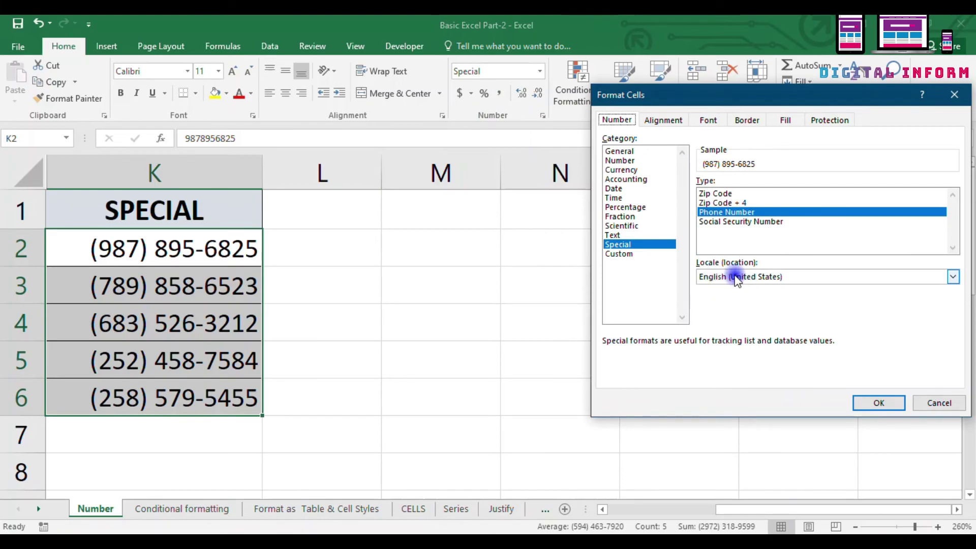
click(731, 224)
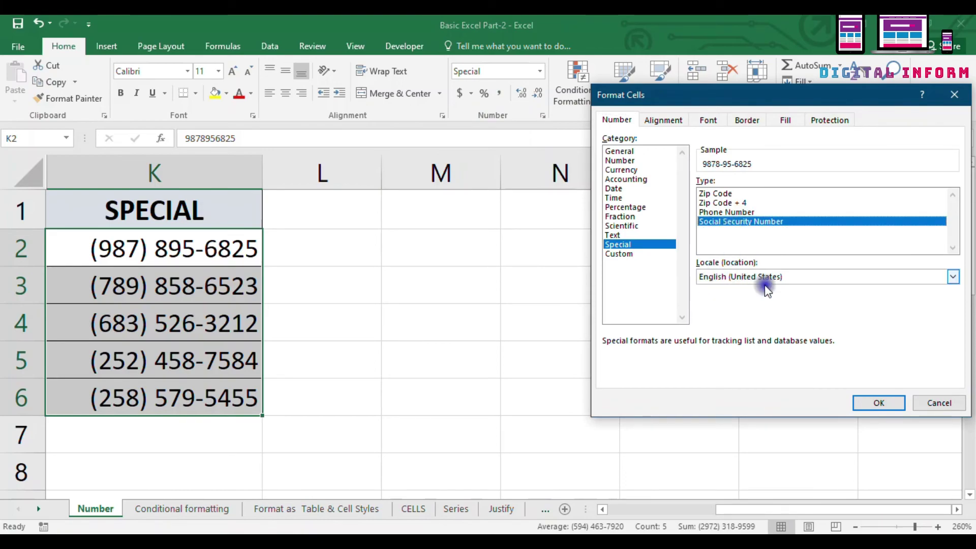
click(879, 403)
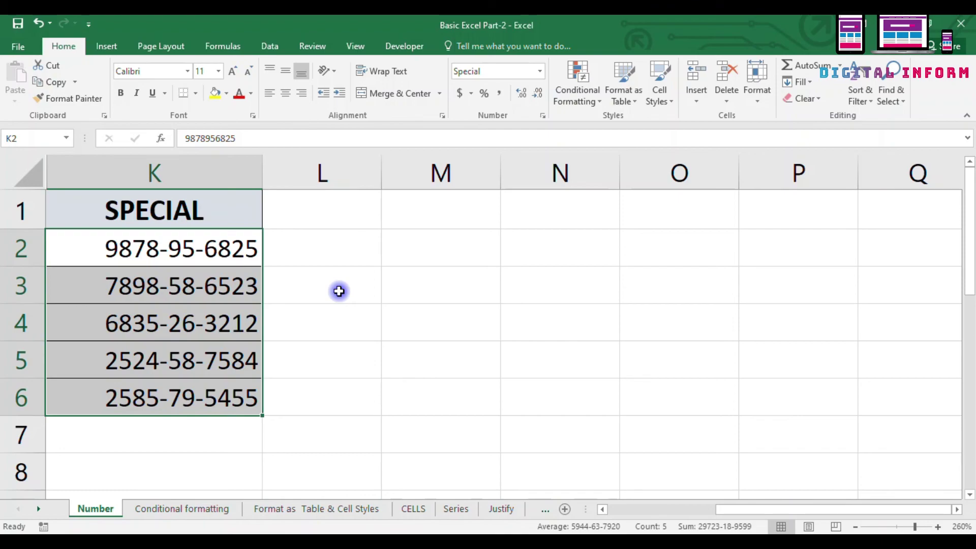
click(543, 116)
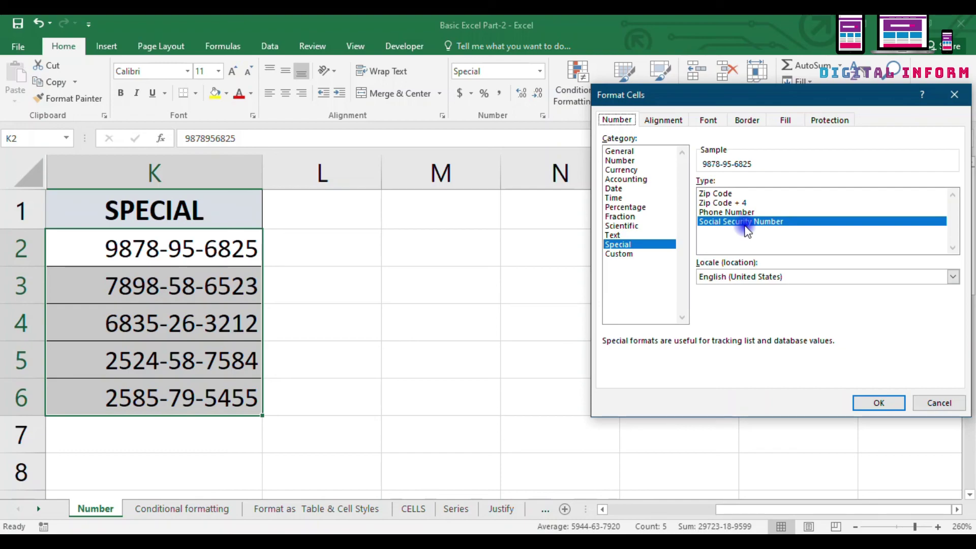
click(880, 403)
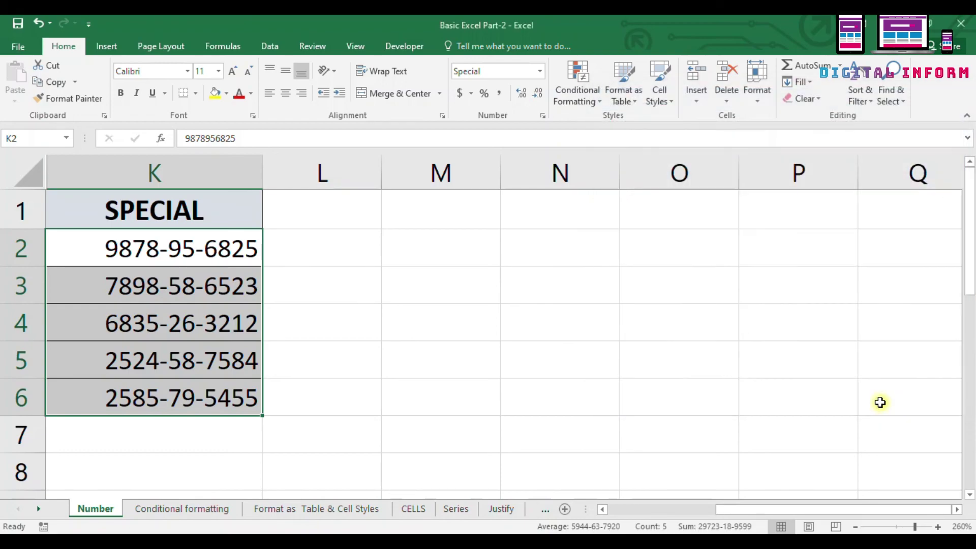
click(301, 279)
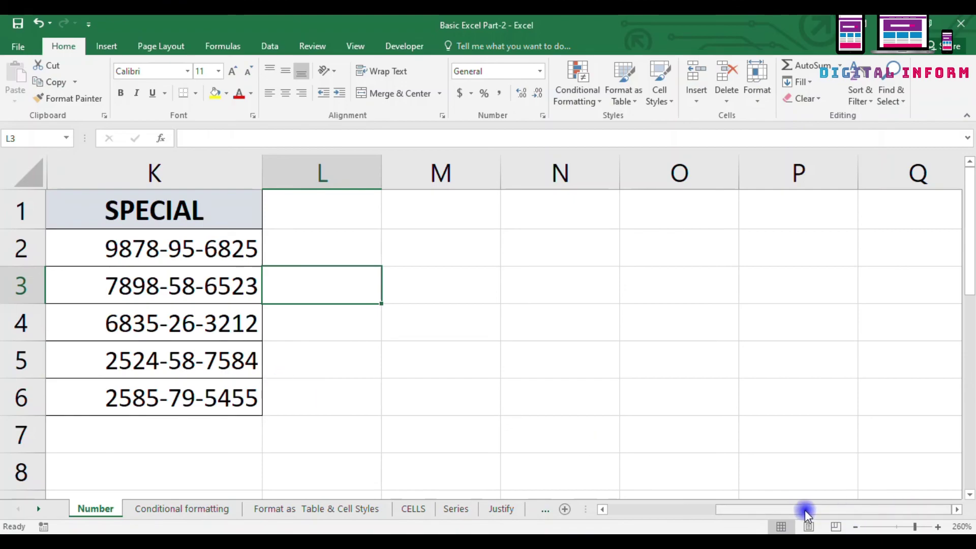
Step: Return to the first columns of the sheet and look over the Conditional Formatting, Format as Table and Cell Styles options
drag(804, 510, 677, 509)
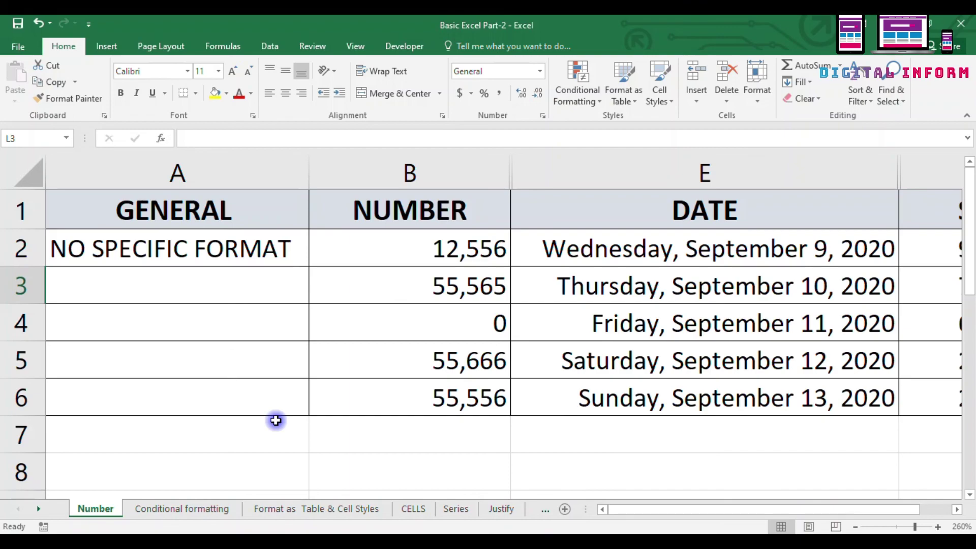
click(601, 103)
mouse_move(609, 123)
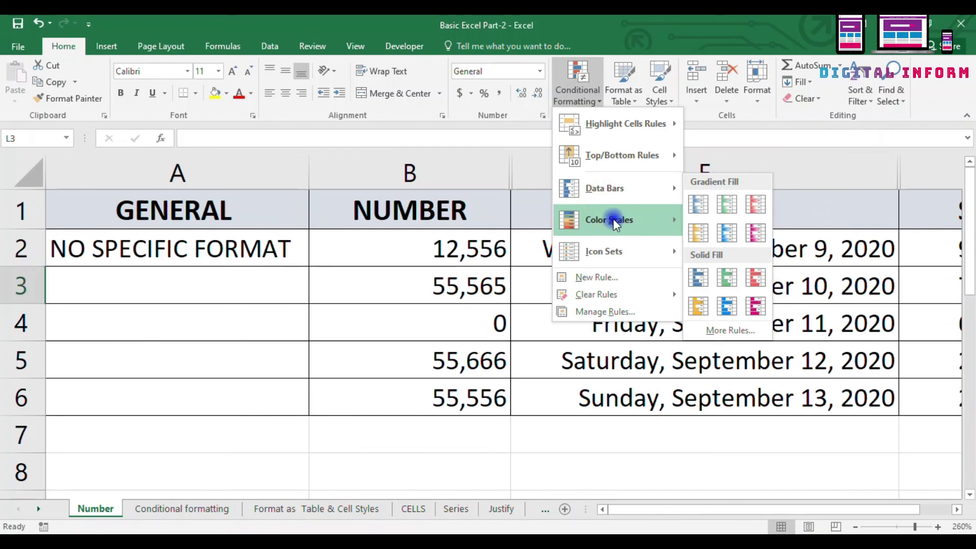
click(629, 99)
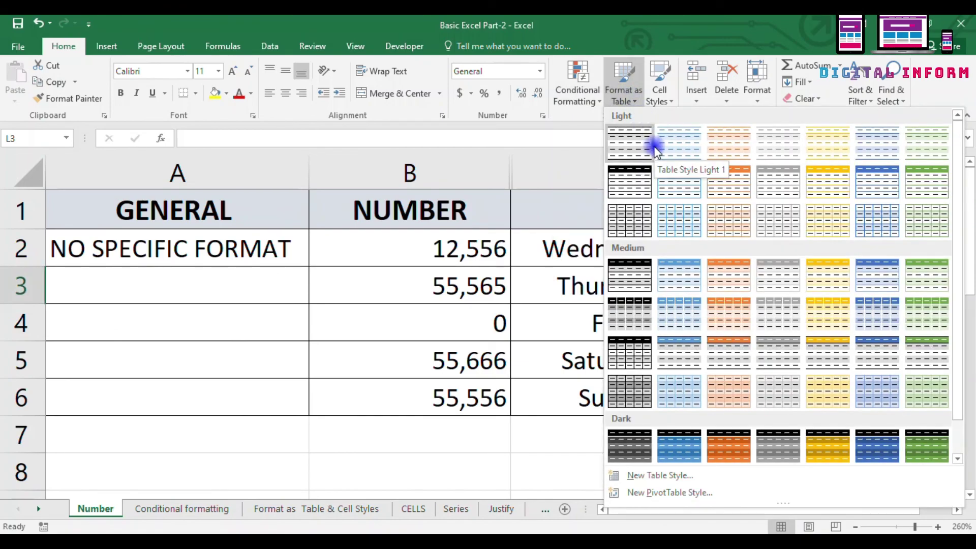
click(666, 102)
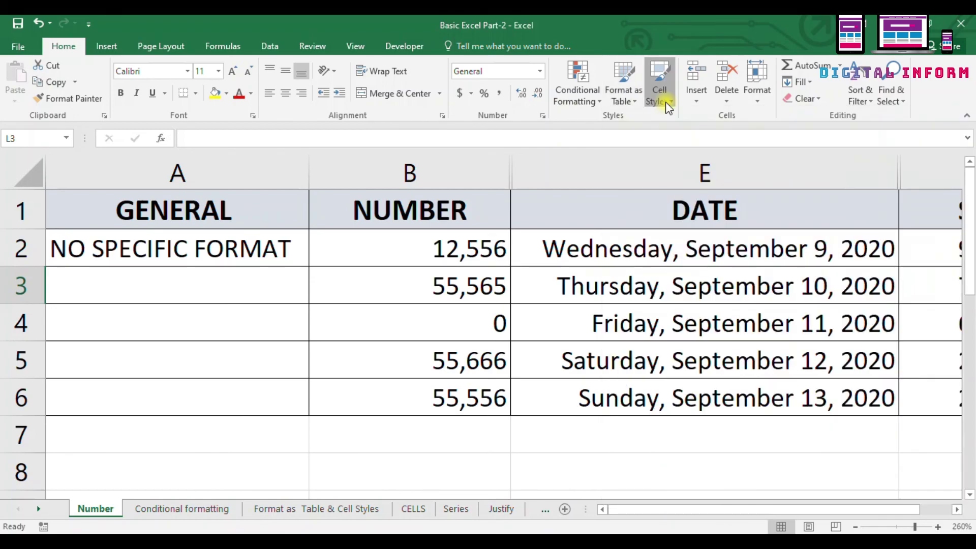
click(666, 101)
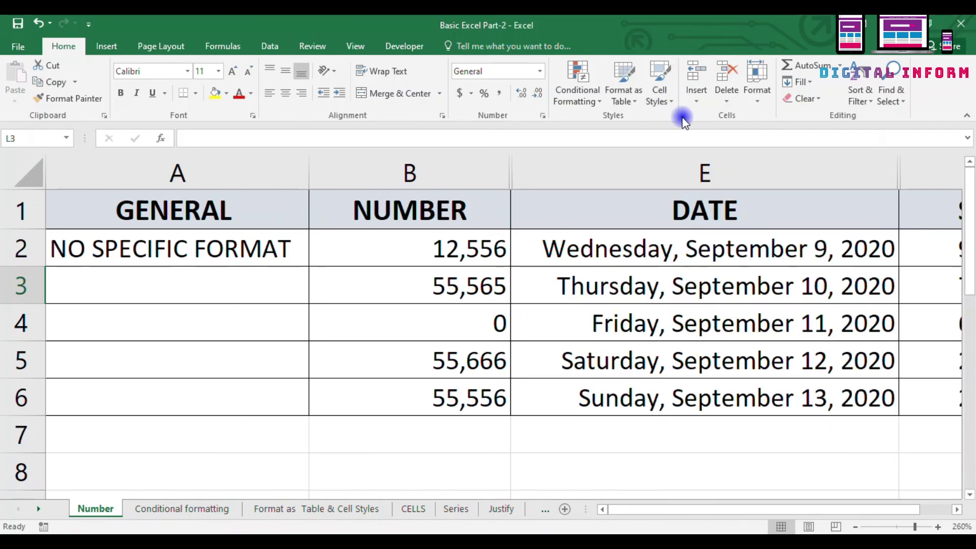
click(341, 327)
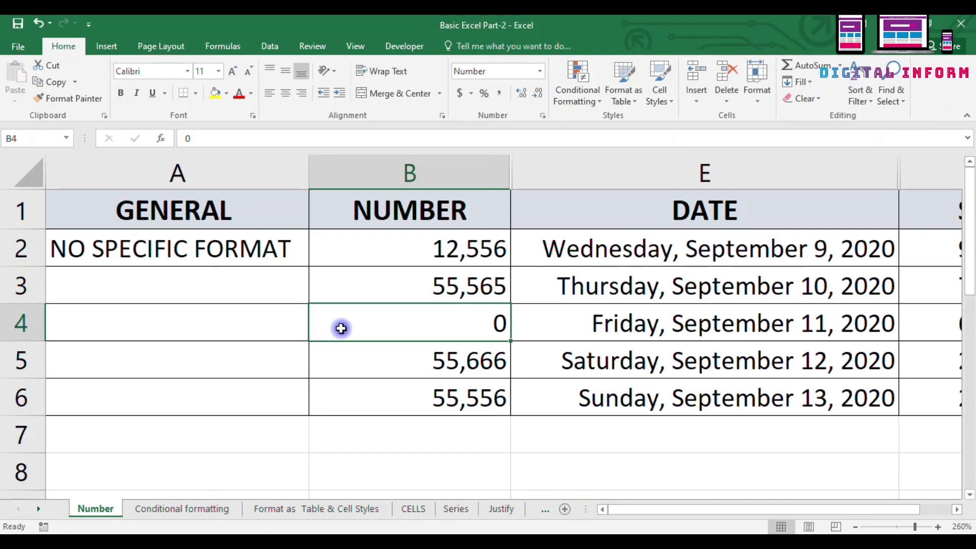